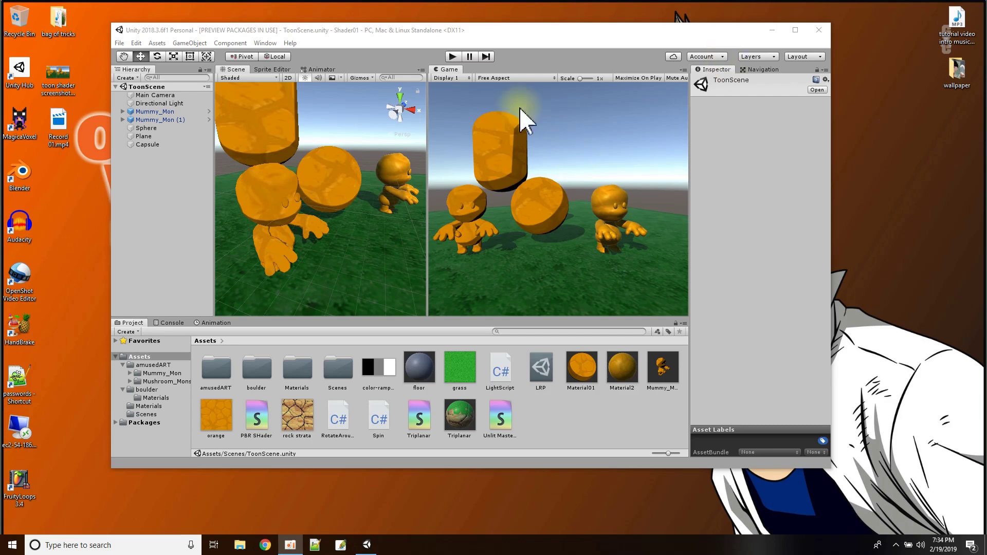
- Run the ToonScene in play mode, examine the shading on the rotating mummy characters, and stop playback
left_click(453, 56)
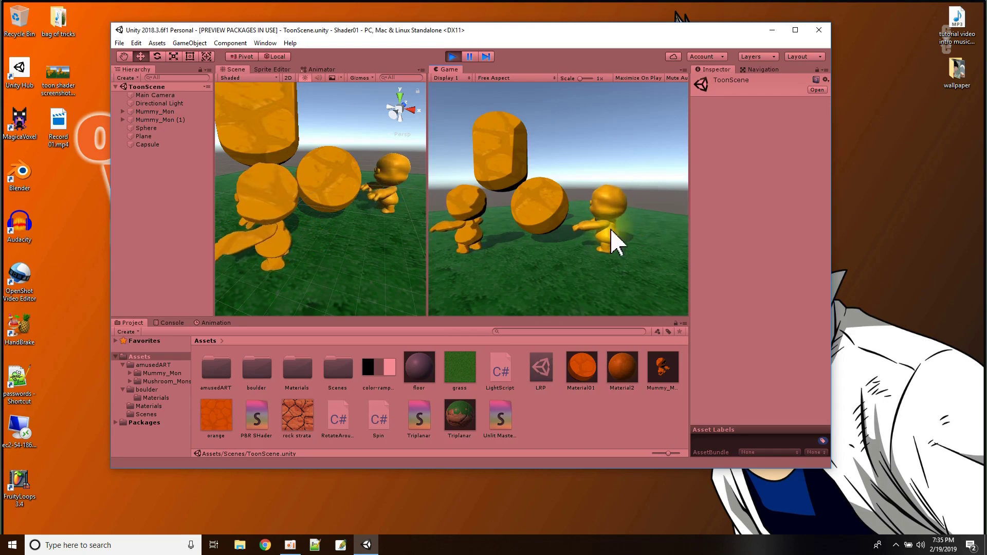
left_click(611, 255)
left_click(472, 279)
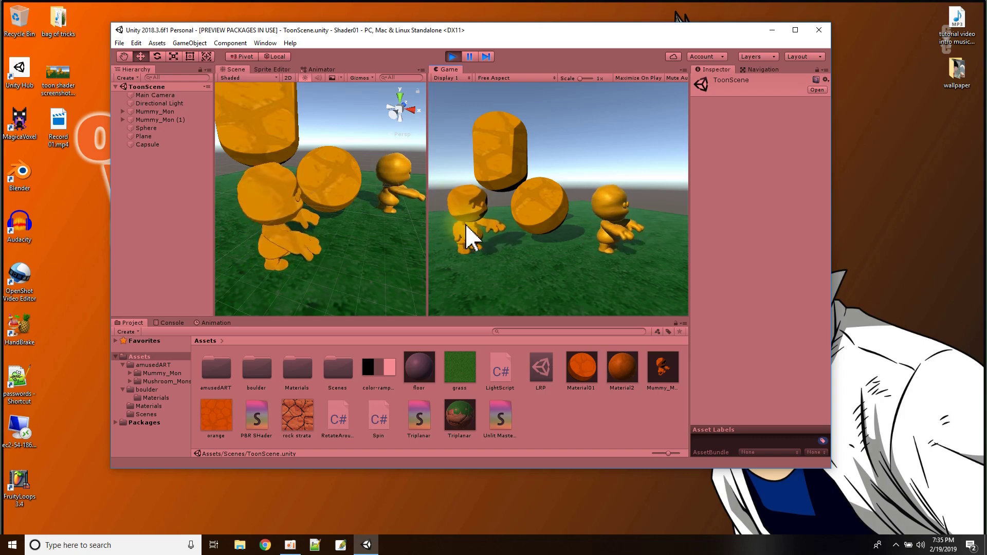
left_click(454, 57)
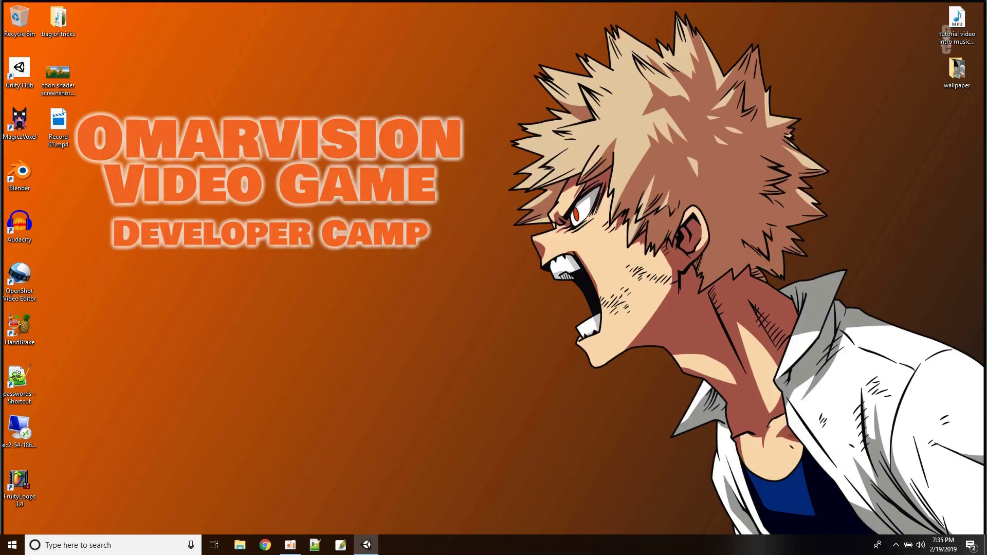
- Switch to Unity Hub and create a new 3D project named "Toon Shader Tut" in C:\Omar\UNITY
double_click(19, 70)
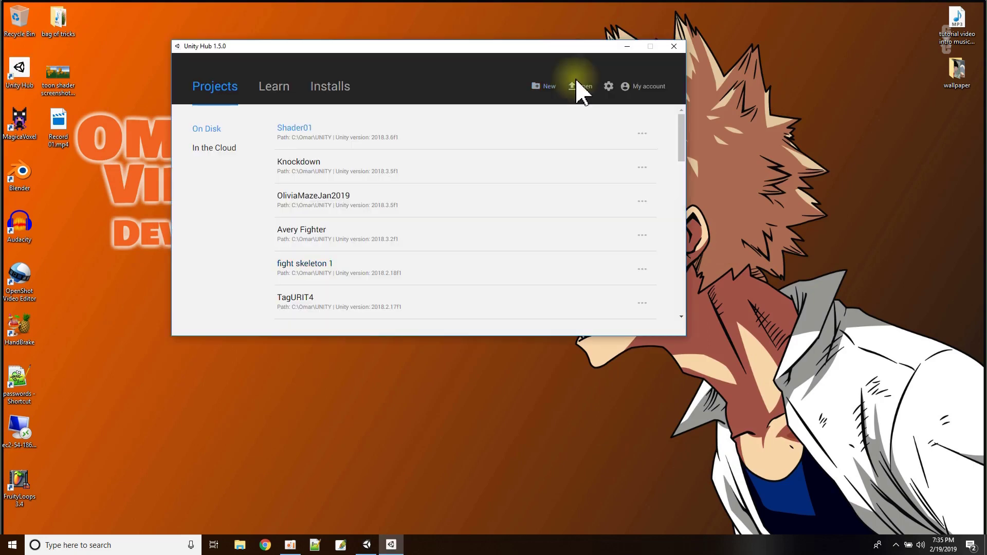
left_click(553, 88)
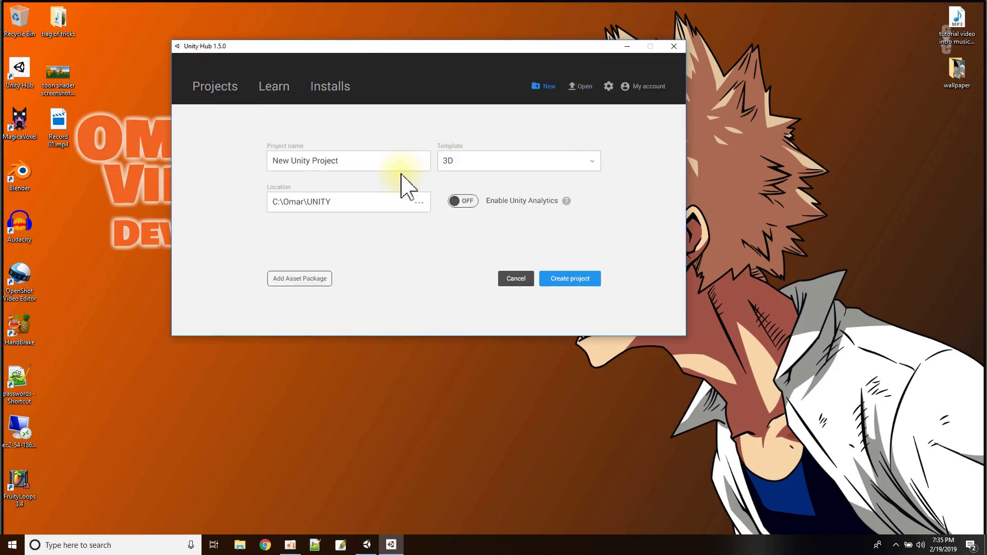
left_click_drag(375, 161, 212, 172)
type("Toon Shader Tut")
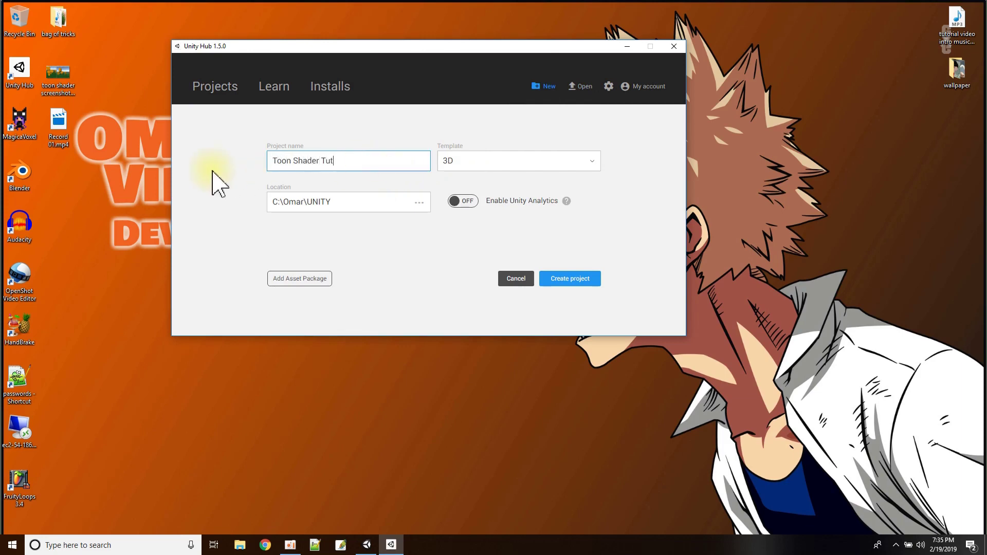
left_click(561, 280)
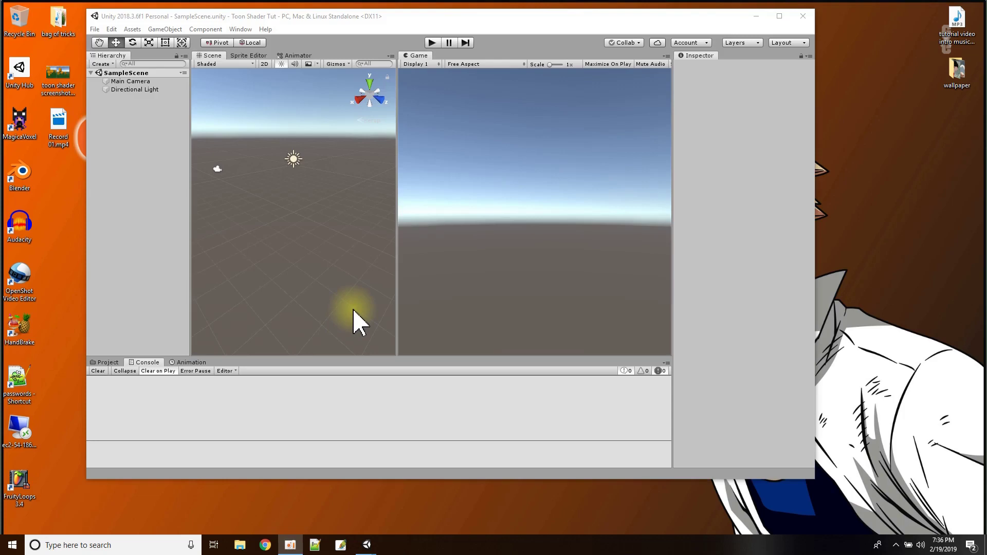
- Show the project's asset browser and expand the Packages folder to examine the packages installed by default
left_click_drag(393, 22, 396, 24)
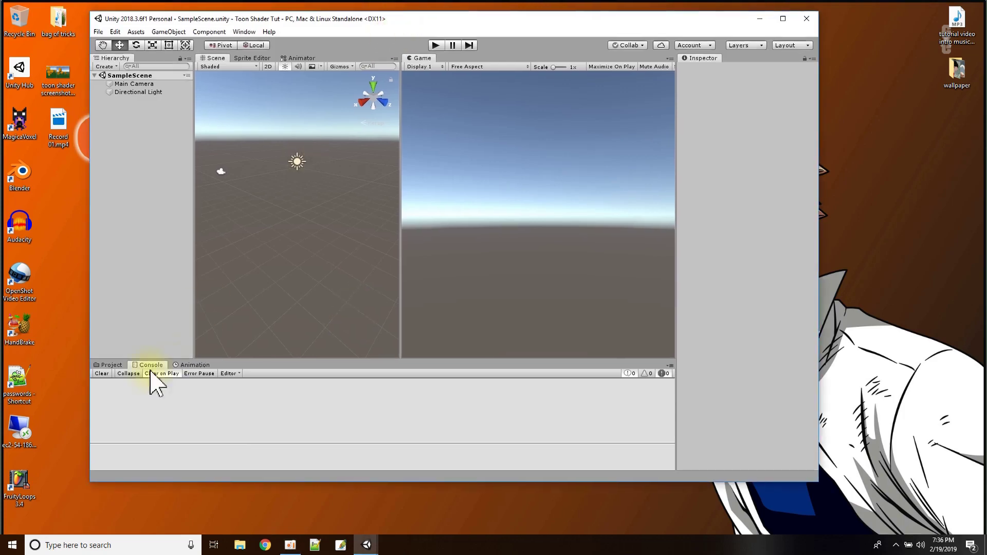
left_click(112, 365)
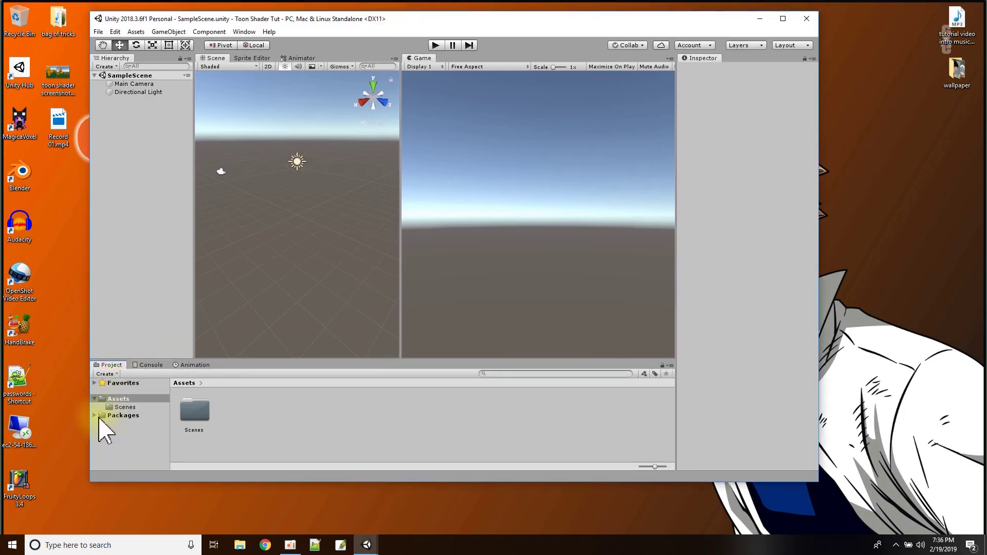
left_click(96, 417)
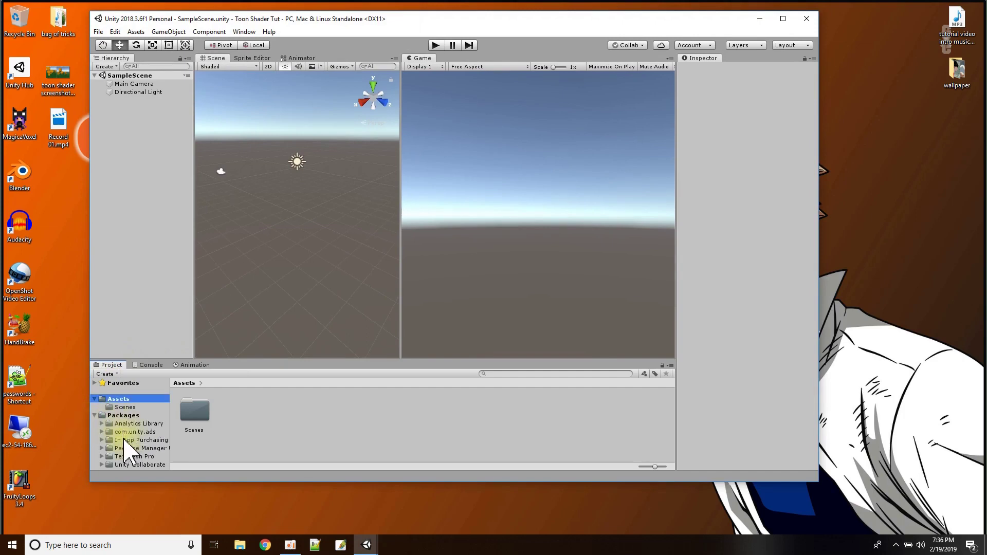
left_click(94, 399)
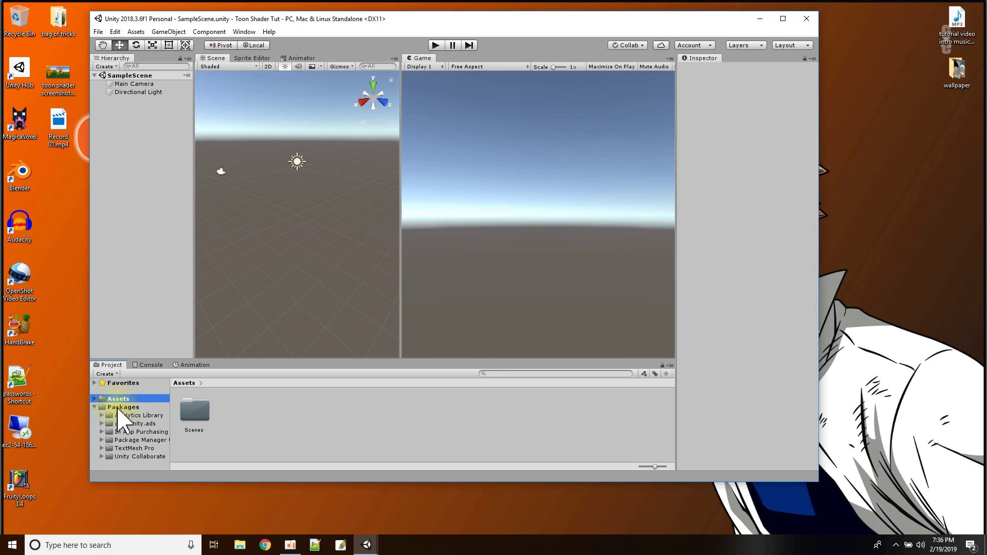
- Open the Package Manager and enable the display of preview packages
left_click(245, 33)
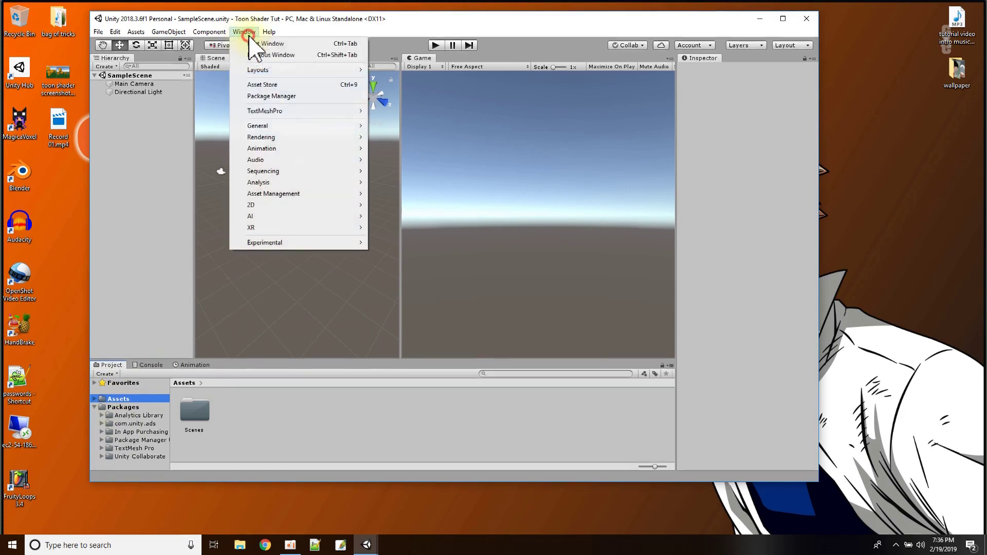
left_click(269, 97)
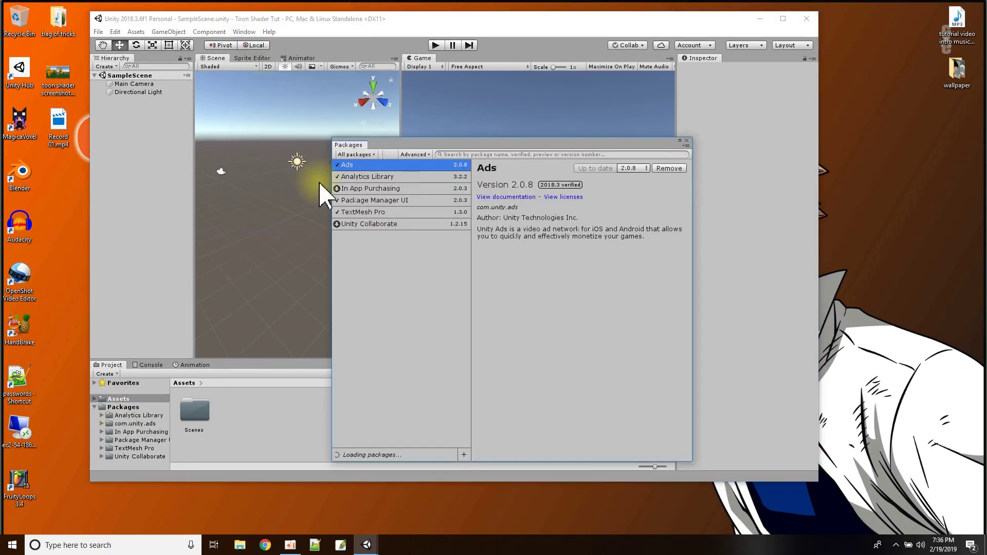
left_click(416, 155)
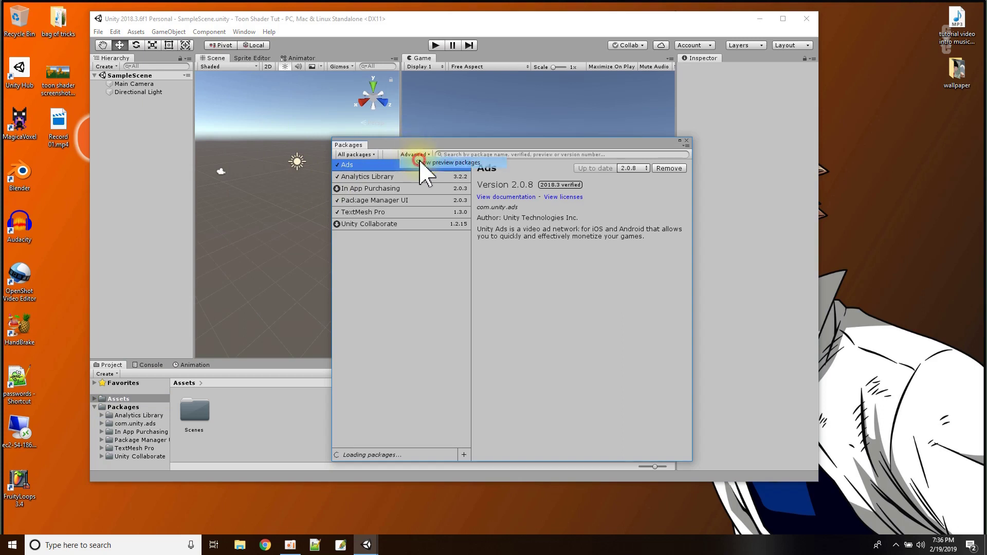
left_click(421, 162)
- Install version 4.9.0 of the Render-Pipelines.Lightweight package
scroll(403, 295, "down", 1)
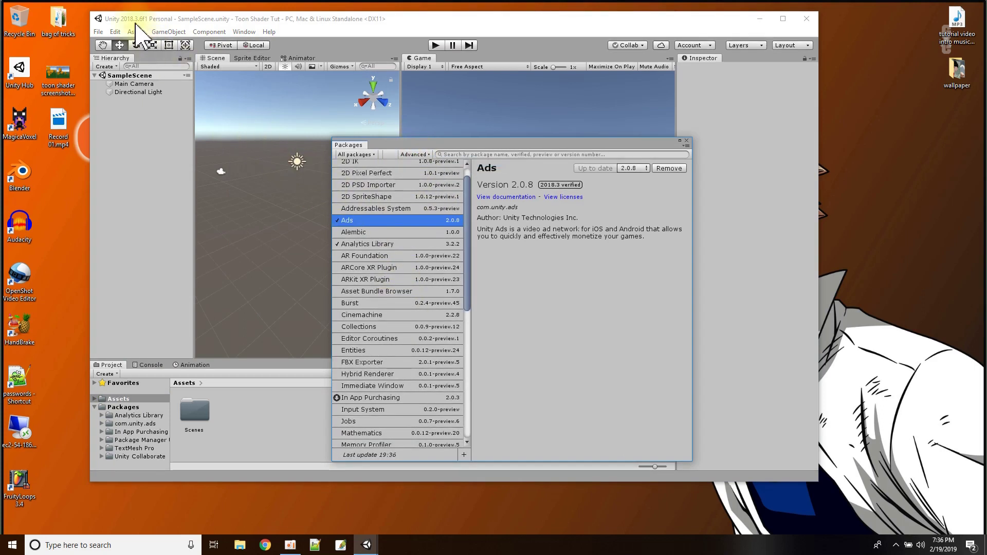
scroll(367, 298, "down", 6)
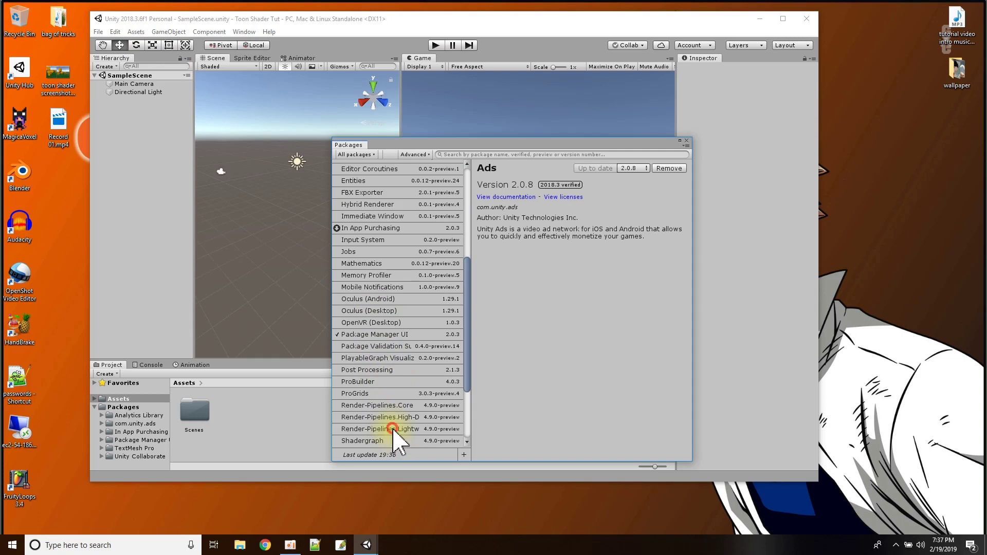
left_click(392, 429)
scroll(391, 395, "down", 2)
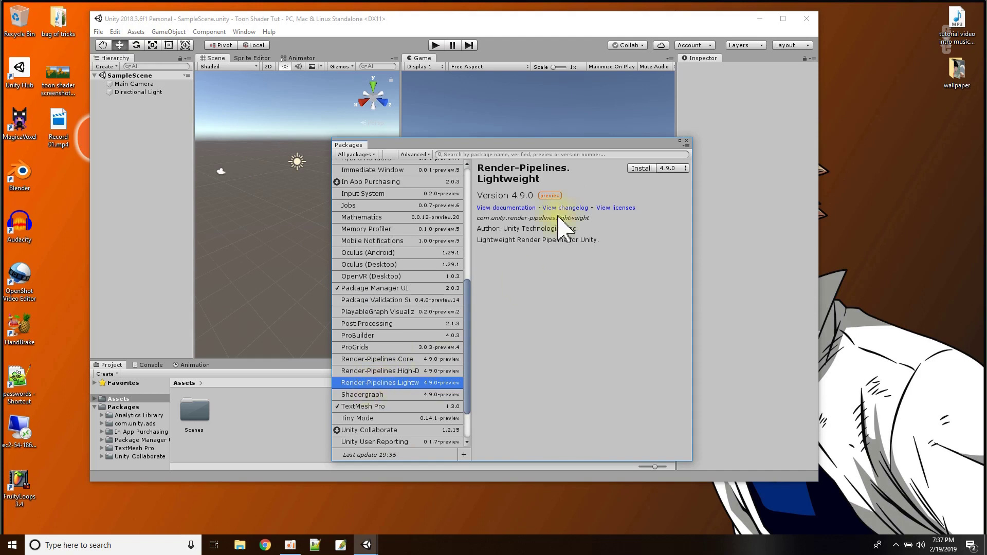
left_click(640, 170)
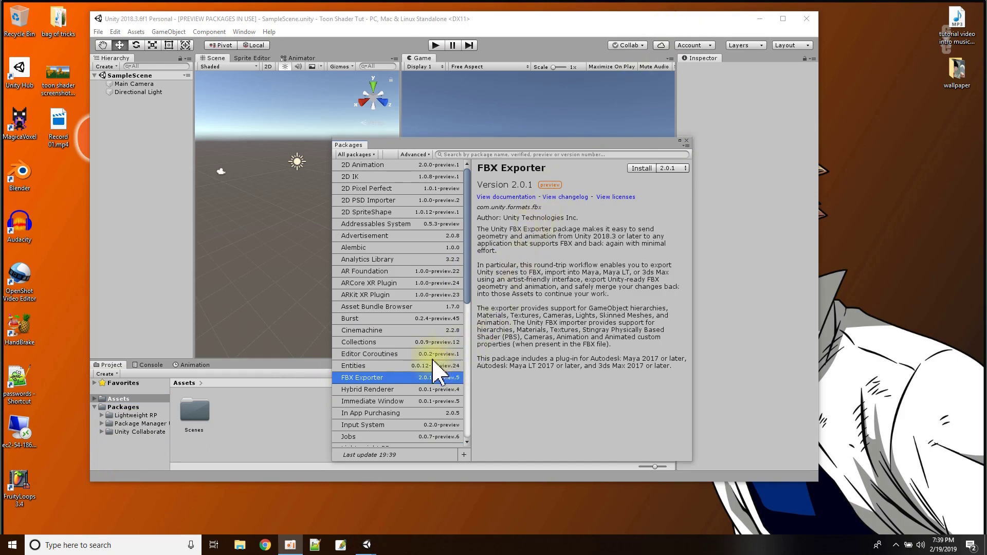
- Remove the Unity Collaborate package from the project and close the Package Manager
scroll(391, 401, "down", 3)
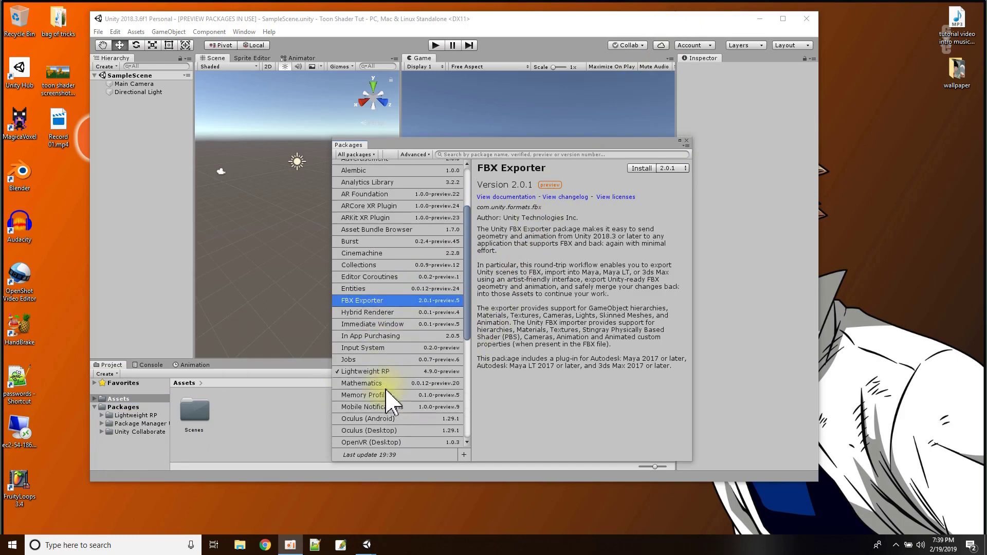
scroll(391, 402, "down", 8)
left_click(387, 382)
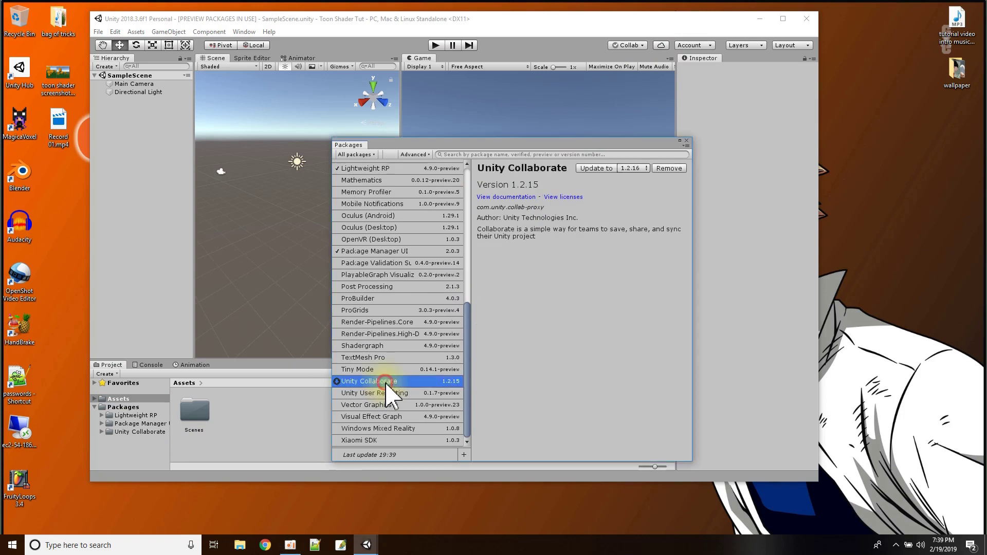
left_click(677, 169)
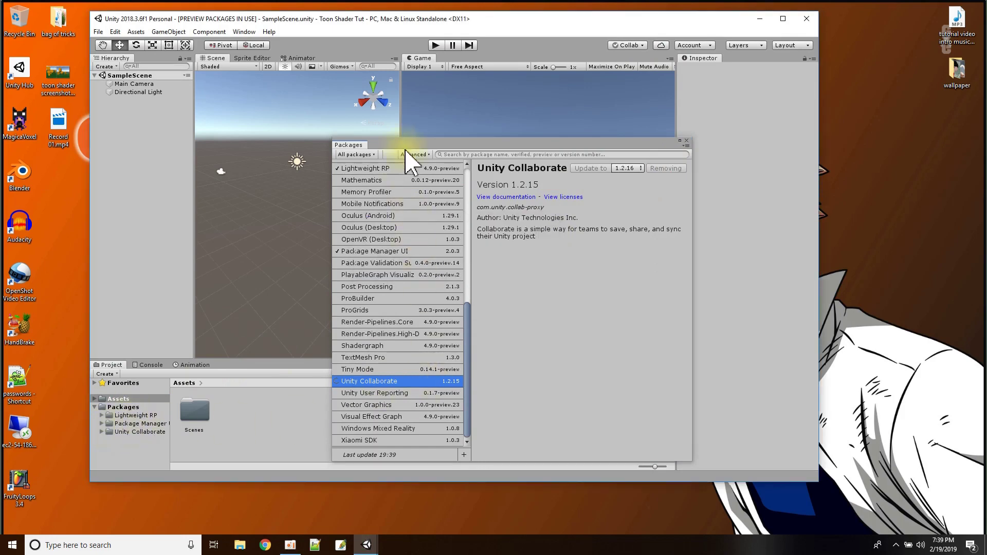
left_click_drag(414, 148, 448, 132)
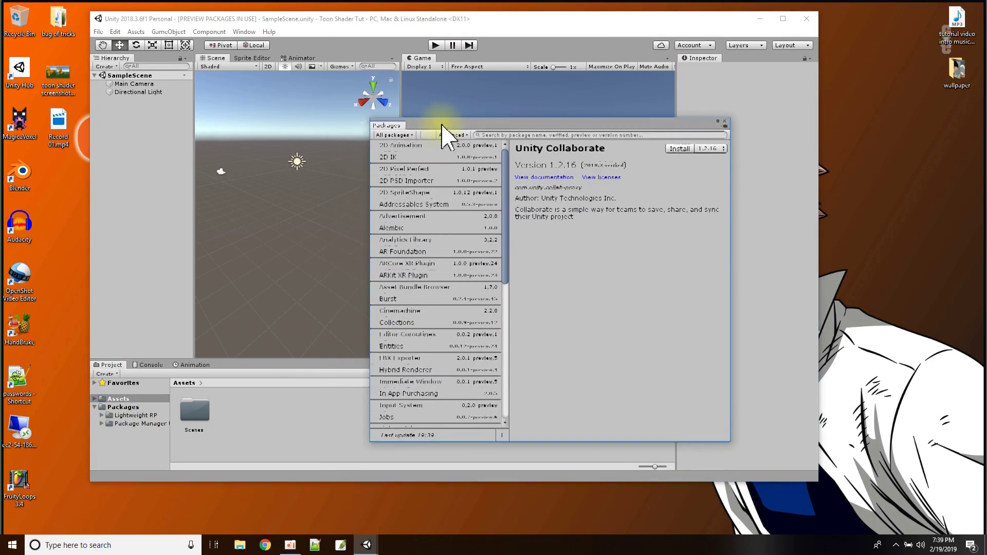
left_click(725, 122)
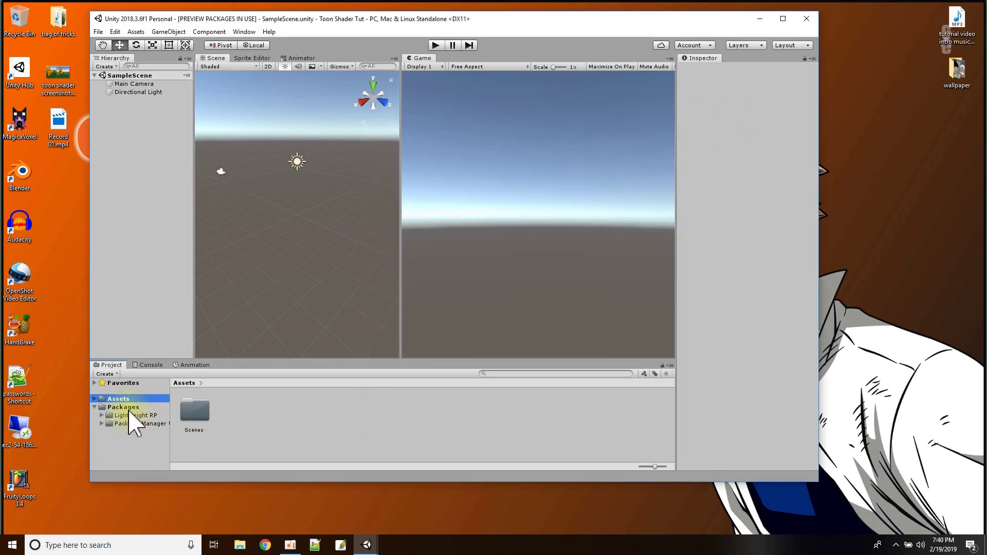
- Create a Lightweight Render Pipeline Asset named LRP in the Assets folder and select it
left_click(255, 417)
right_click(255, 417)
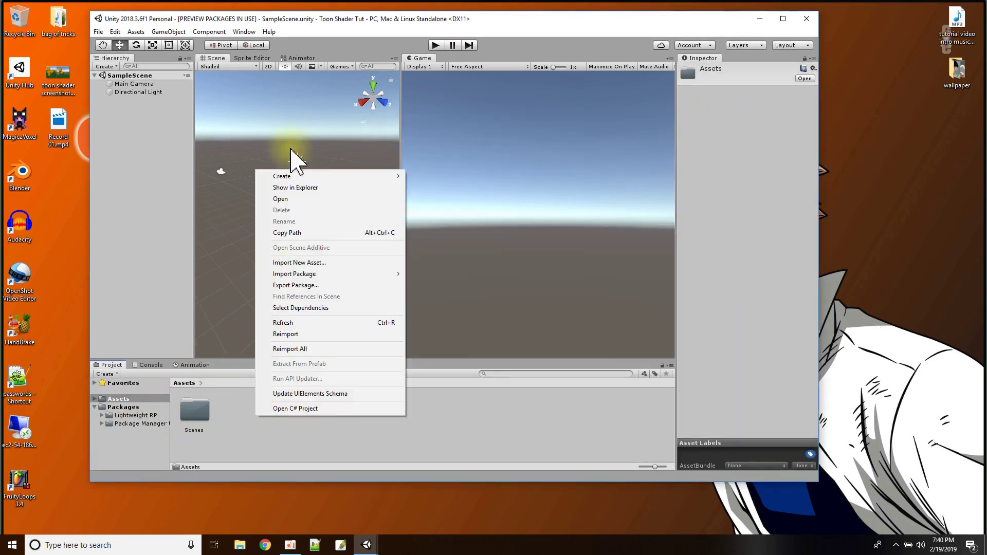
mouse_move(288, 178)
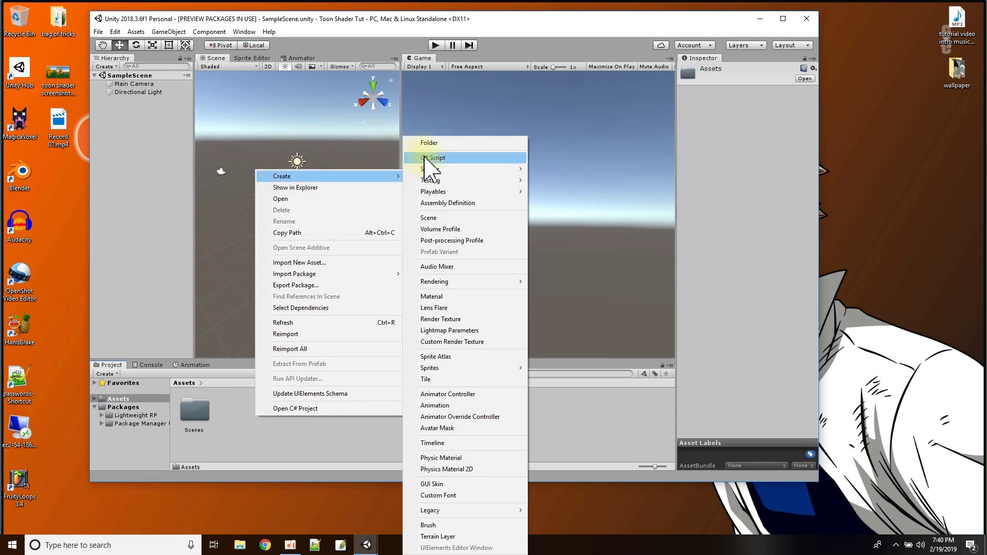
mouse_move(432, 171)
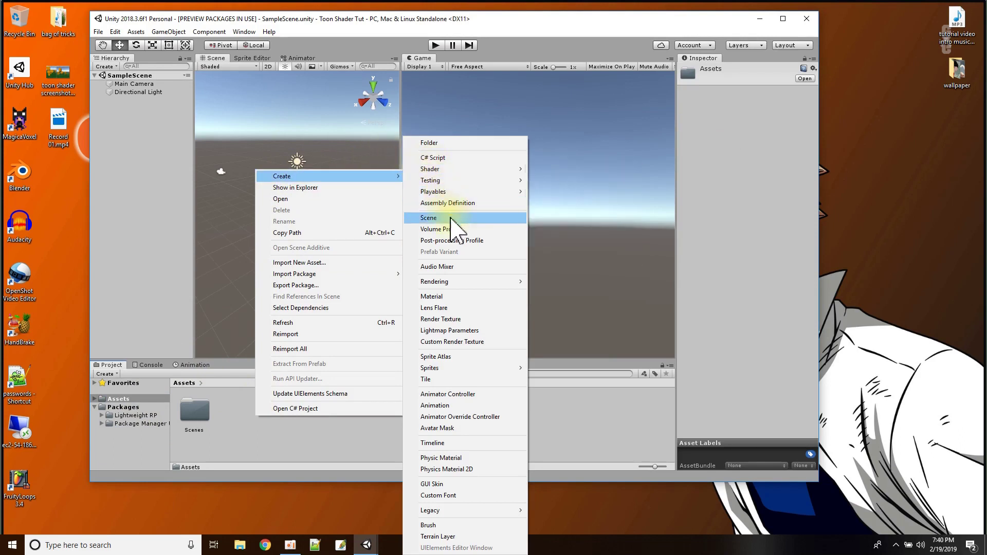
mouse_move(452, 282)
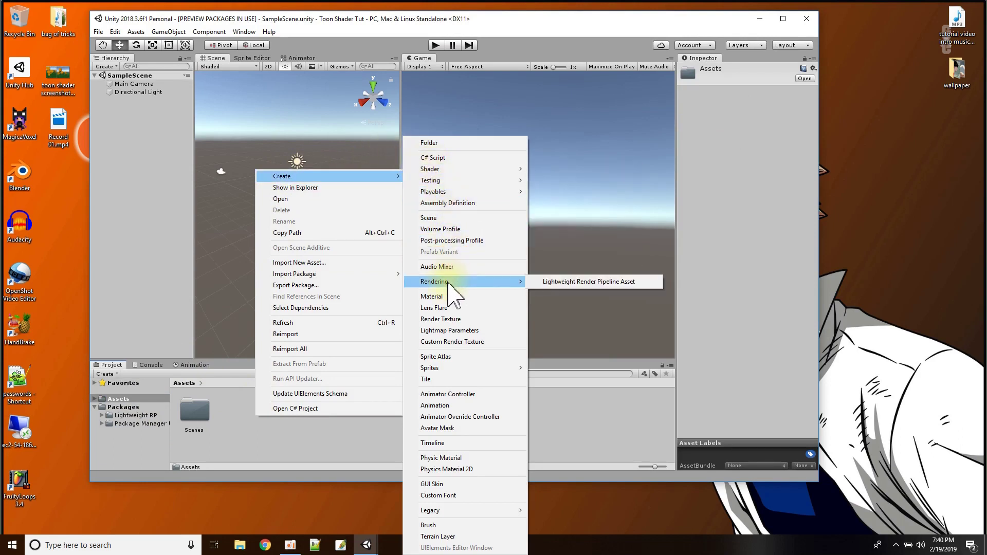
left_click(538, 286)
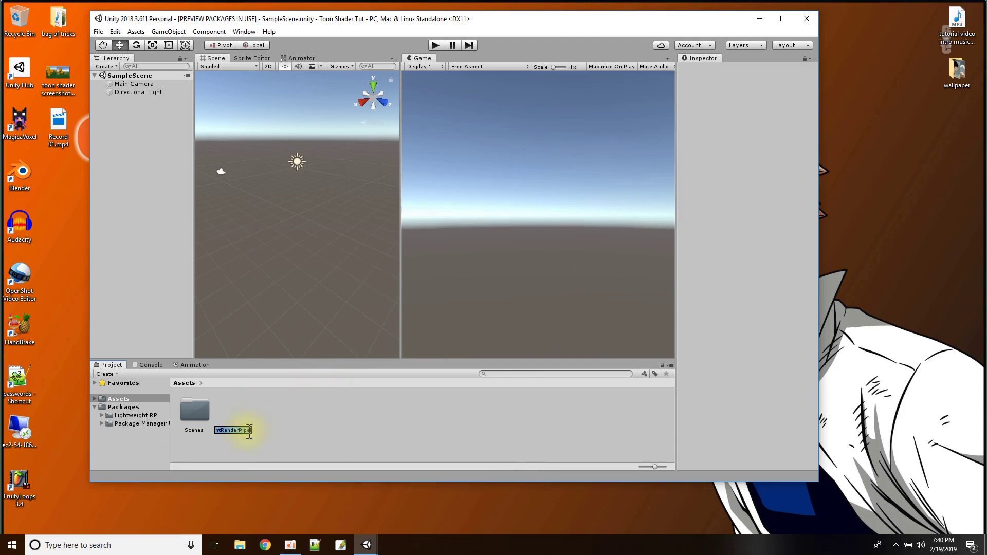
key("Return")
left_click(231, 414)
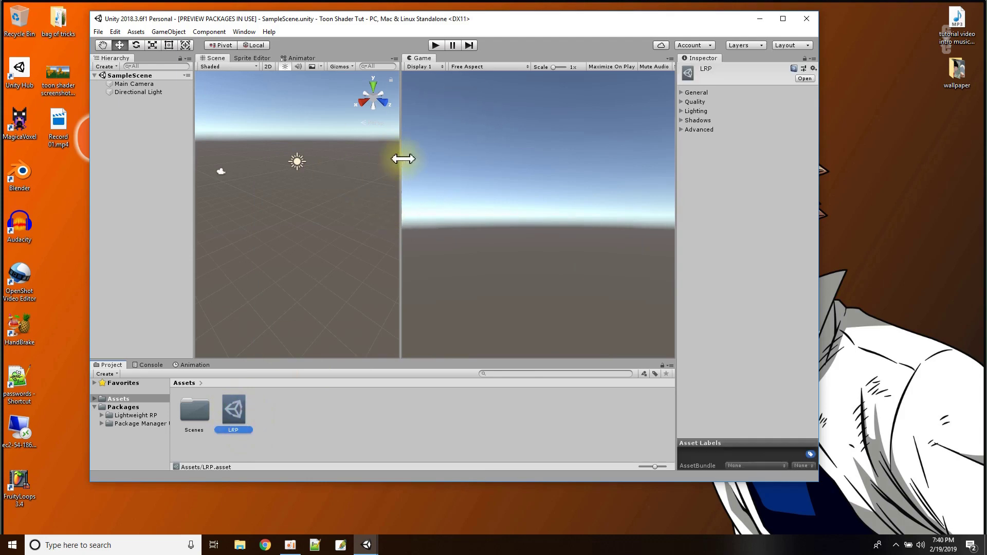
- Widen the Scene view relative to the Game view
left_click_drag(401, 158, 432, 149)
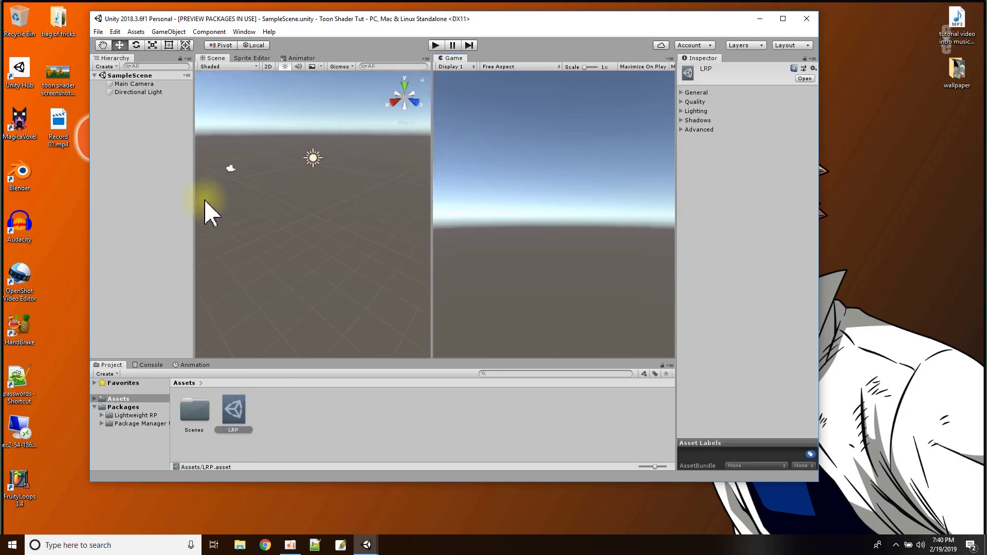
left_click_drag(195, 206, 165, 208)
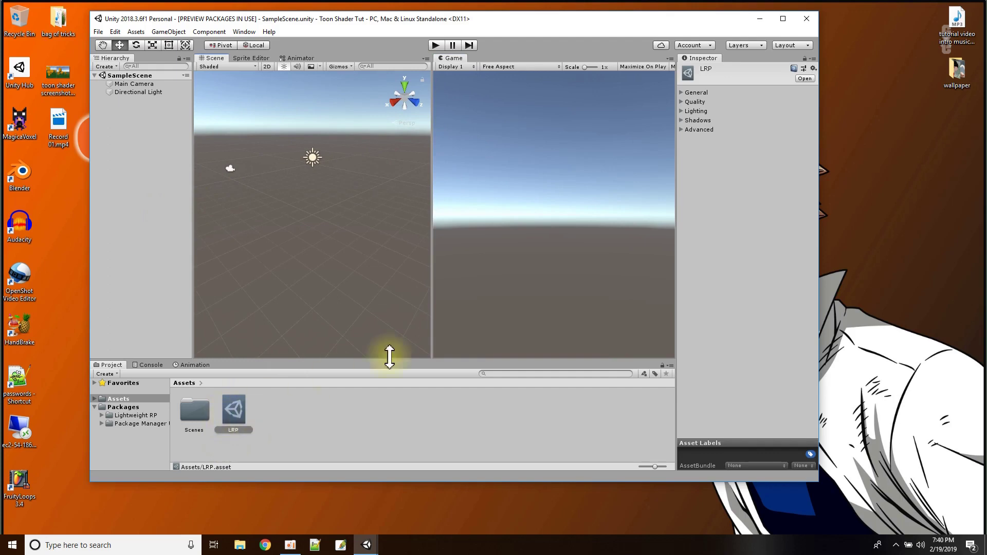
- Assign the LRP asset as the Scriptable Render Pipeline in the project's Graphics settings and close the settings
left_click(163, 32)
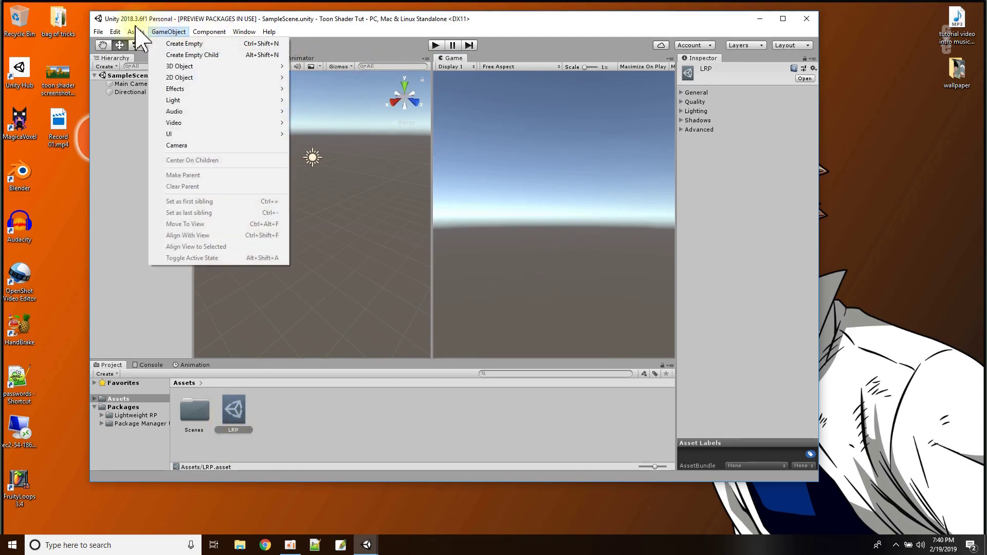
mouse_move(114, 32)
left_click(152, 262)
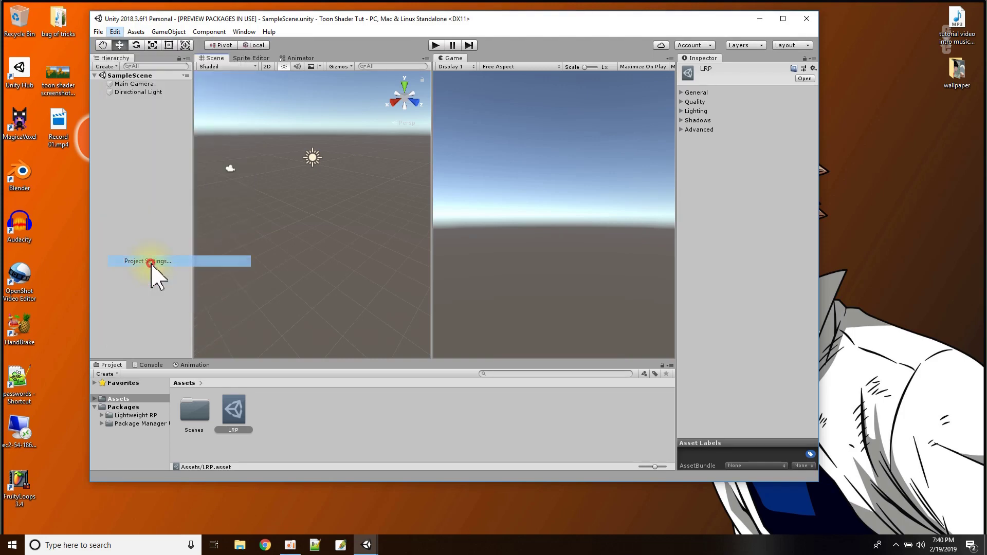
left_click(339, 109)
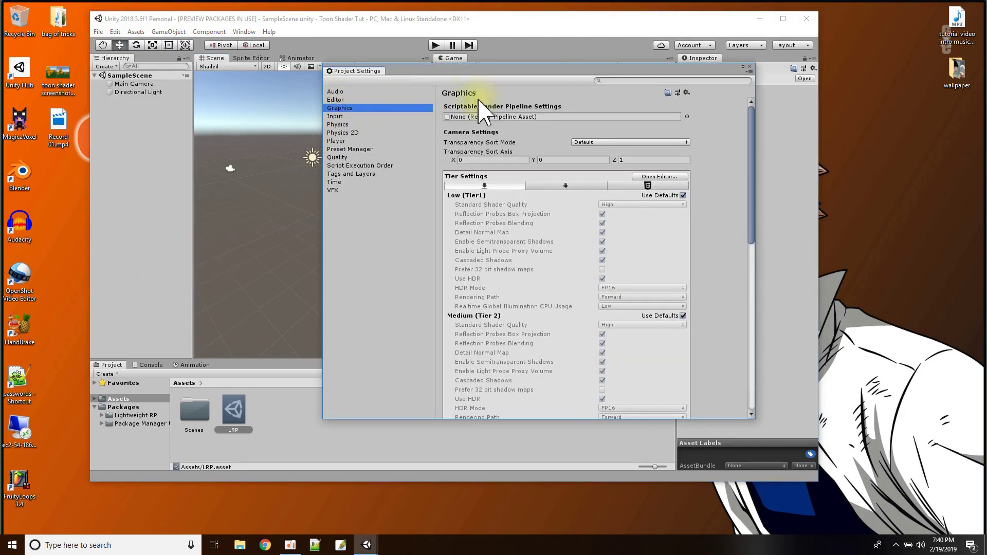
left_click(687, 117)
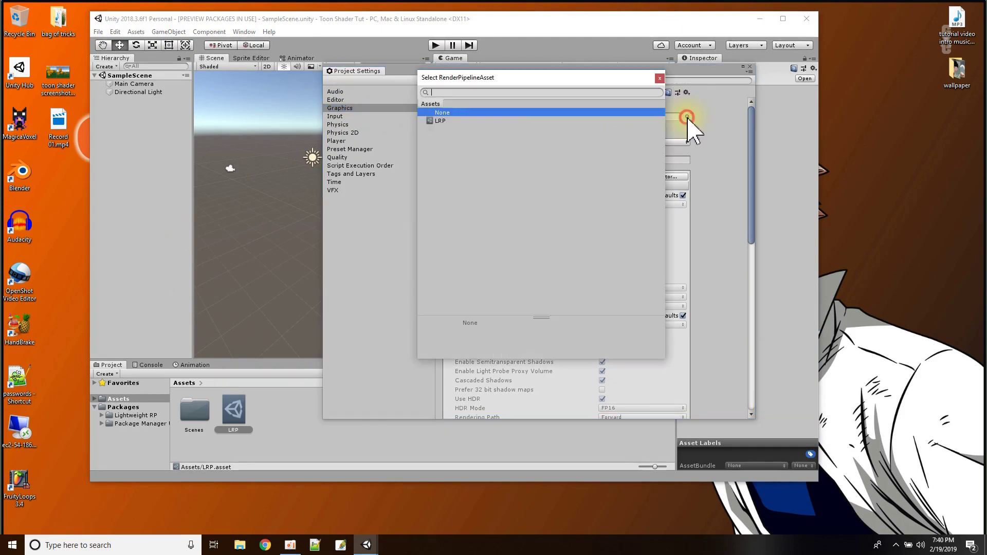
left_click(434, 122)
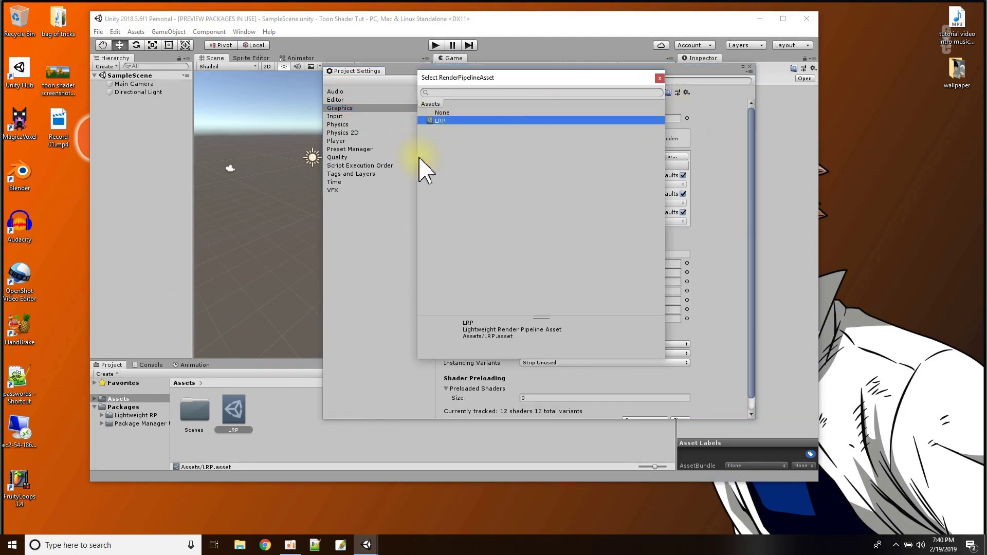
double_click(434, 121)
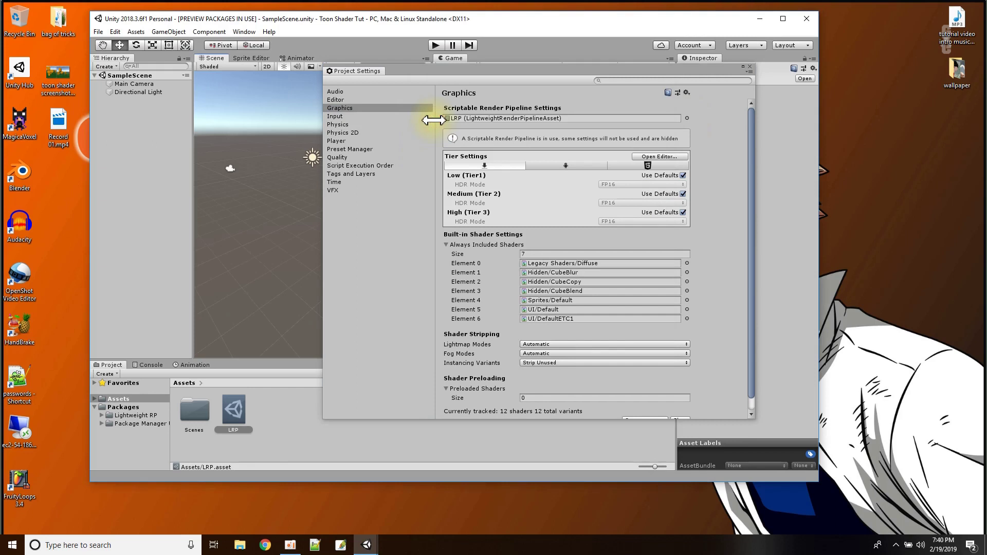
left_click(752, 67)
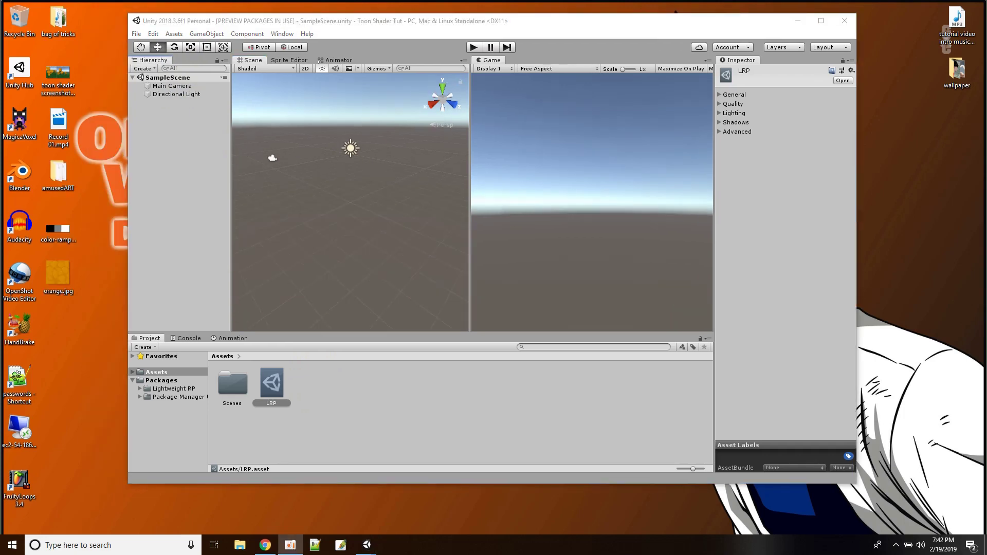
- Switch to Chrome and search Google for "free 3d model fbx"
left_click(264, 546)
left_click_drag(489, 10, 556, 62)
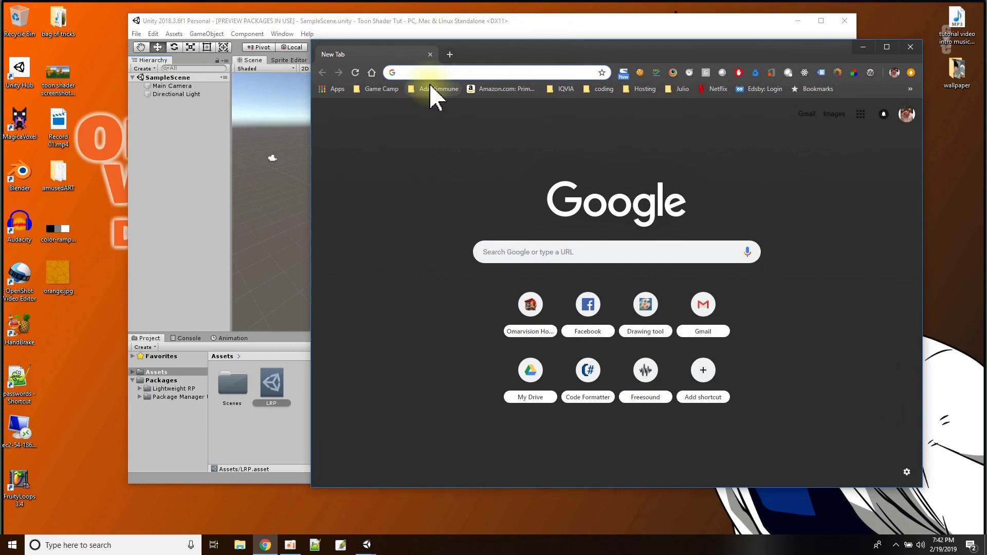
type("fr")
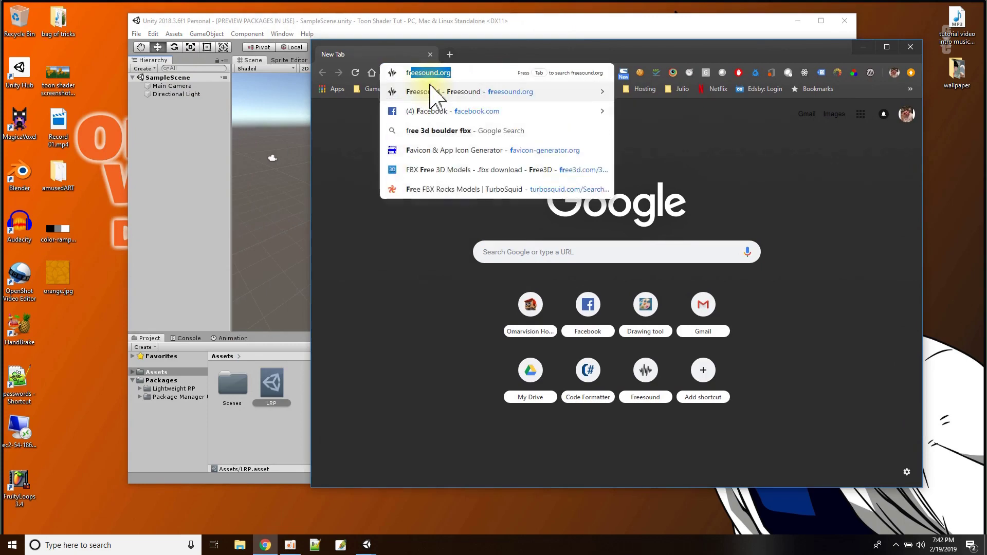
type("ee 3d model ")
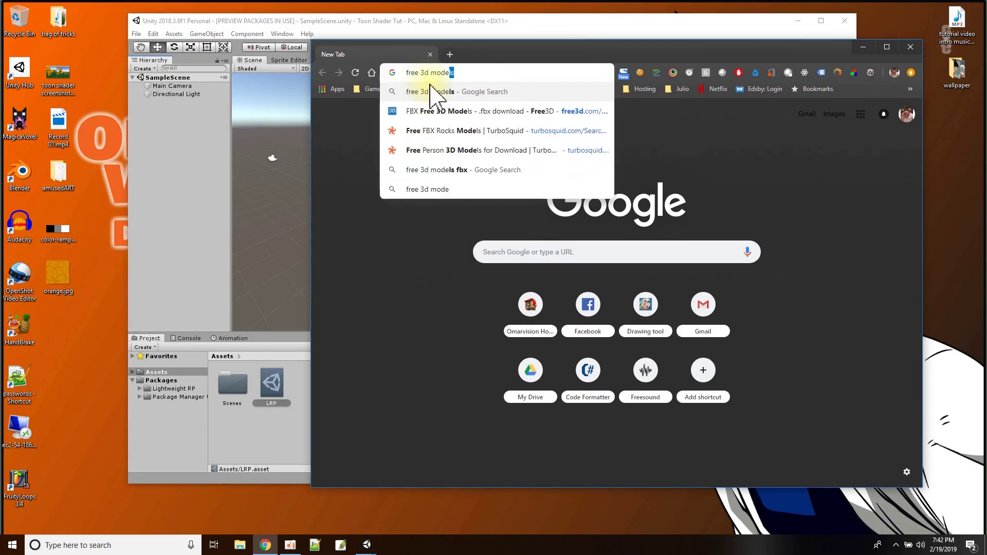
type("fbx")
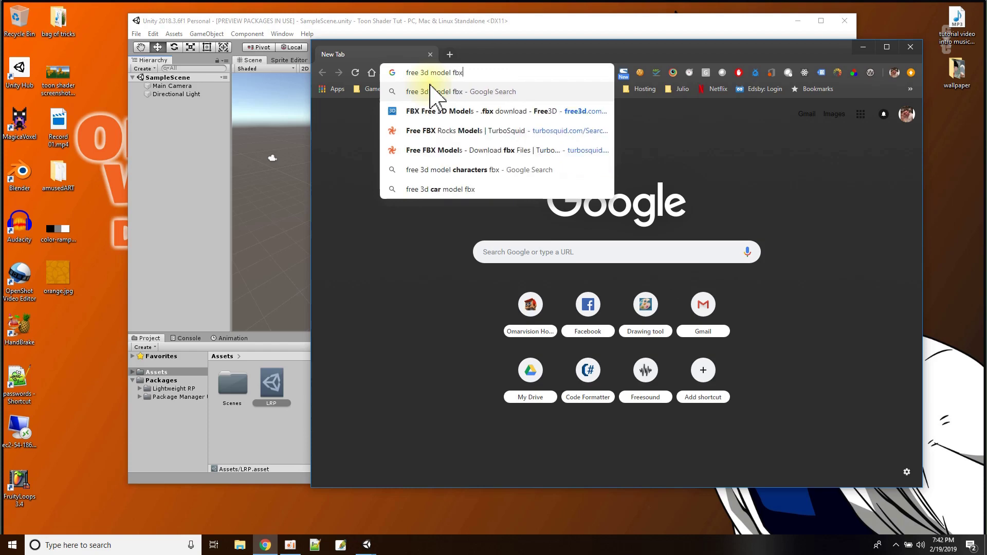
key("Return")
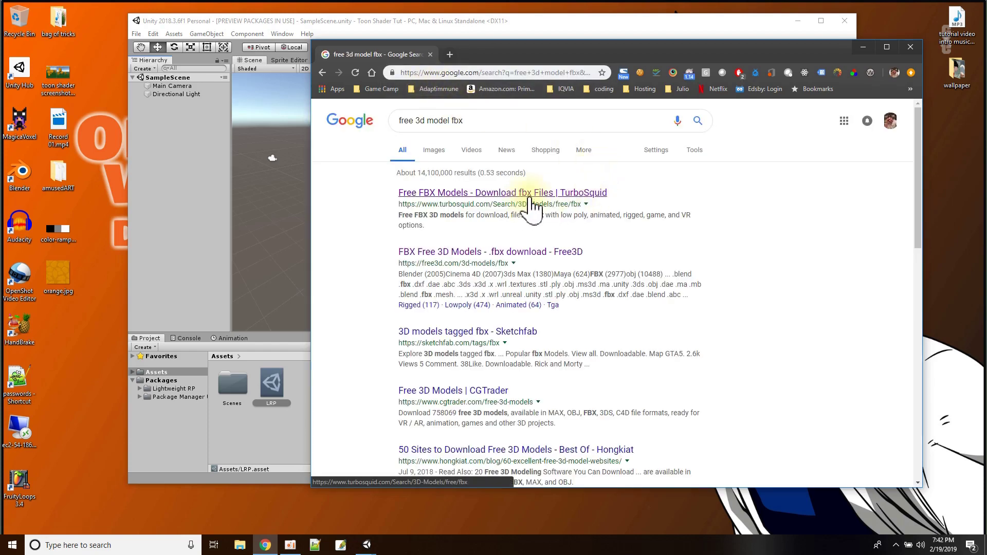
- Browse TurboSquid's free FBX models and leave the browser to return to Unity
left_click(513, 199)
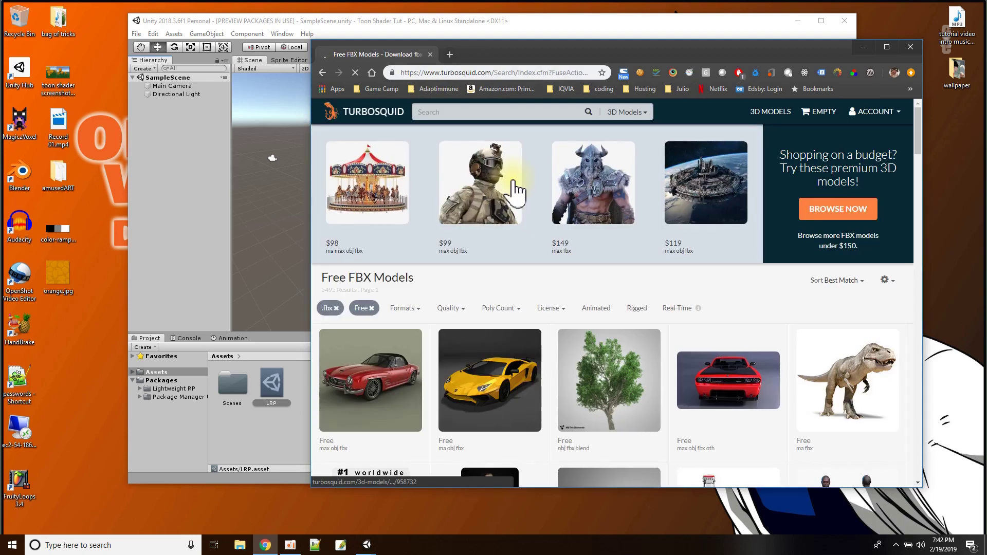
scroll(480, 324, "down", 2)
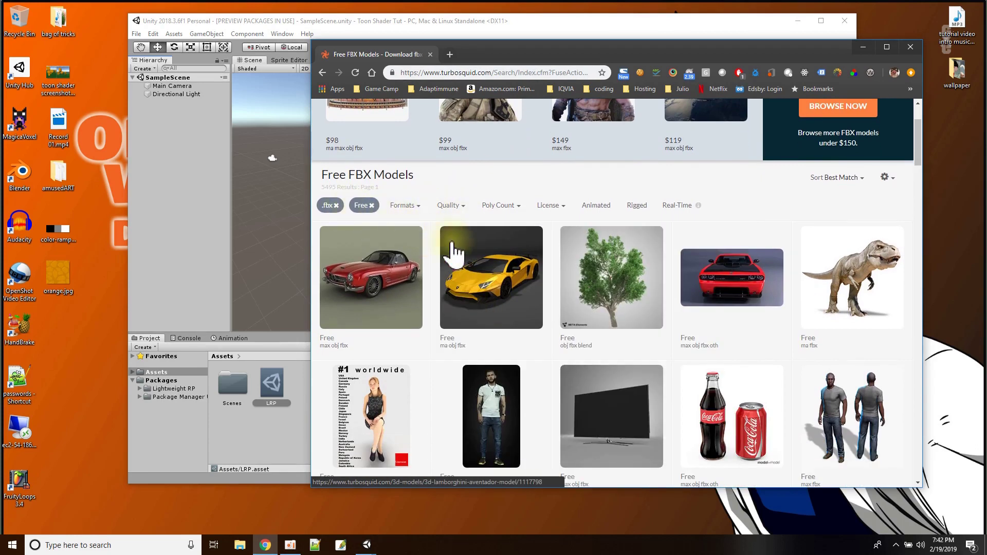
mouse_move(874, 257)
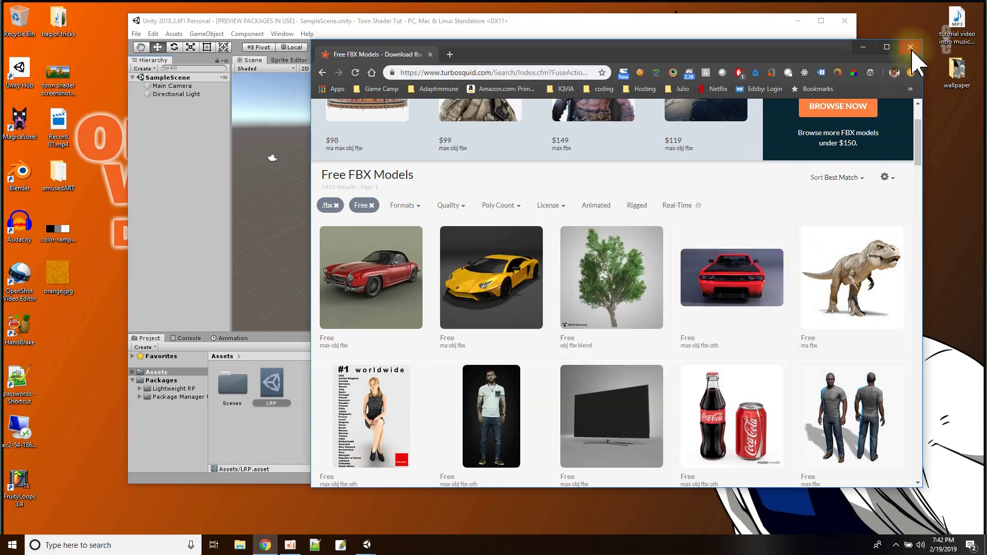
left_click(803, 54)
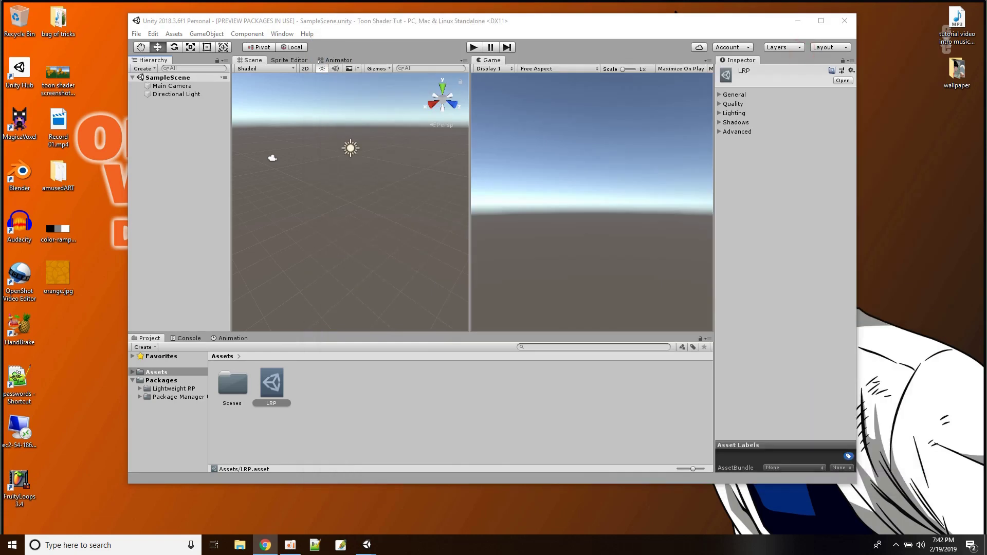
- Import the amusedART folder from the desktop into Assets and place its Mummy_Mon model in the scene
left_click_drag(56, 175, 316, 381)
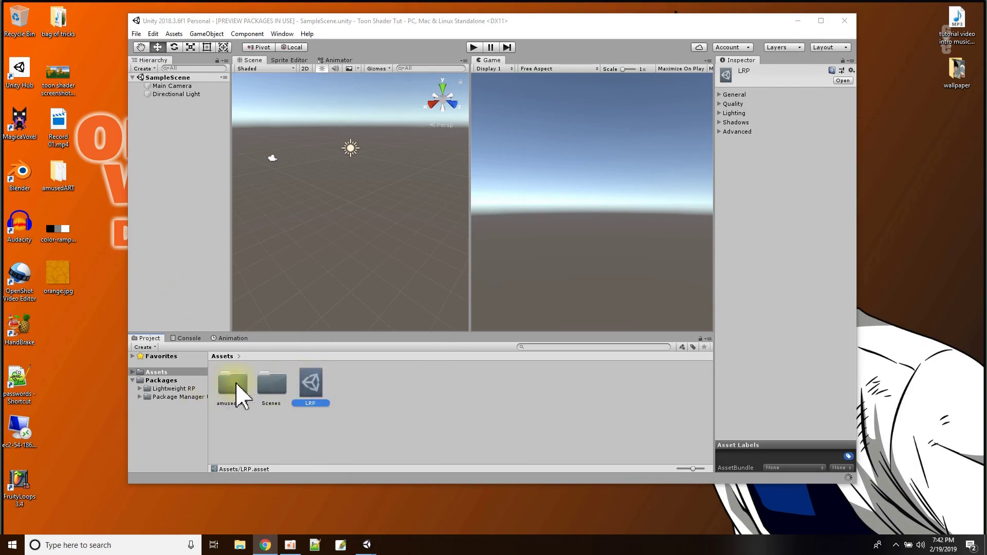
double_click(237, 384)
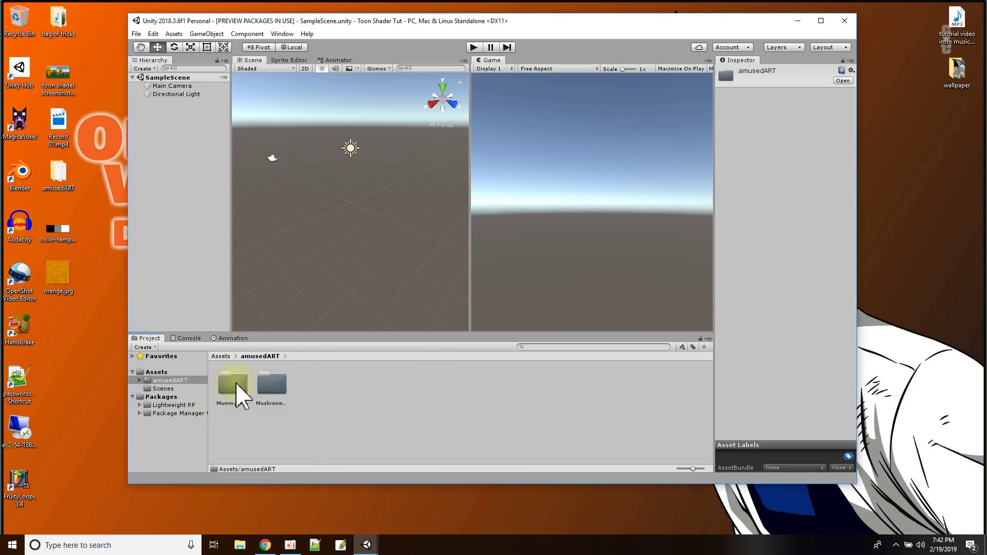
double_click(236, 387)
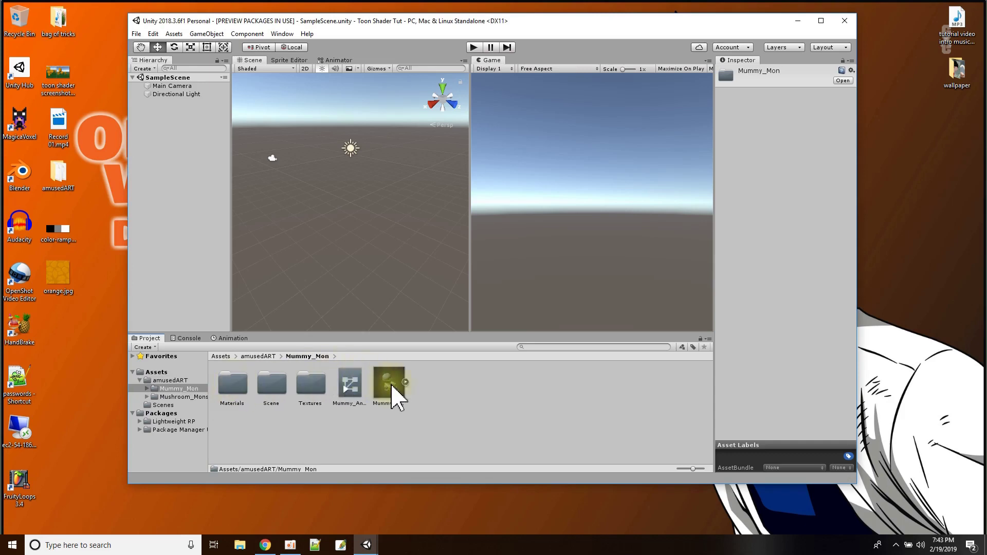
left_click_drag(392, 386, 348, 212)
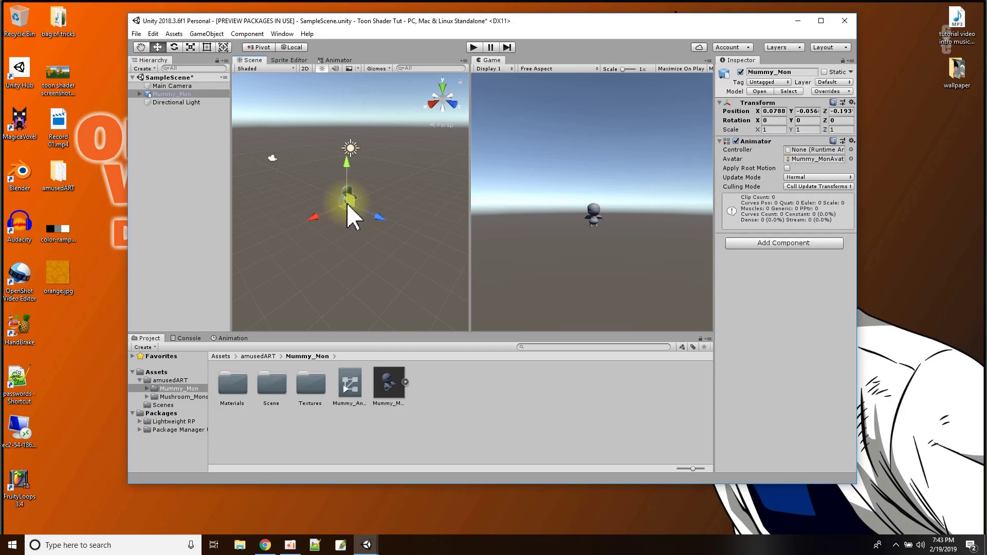
- Add a Plane to SampleScene and lower it beneath the mummy model to a Y position of about -0.14
right_click(162, 80)
mouse_move(185, 204)
mouse_move(295, 216)
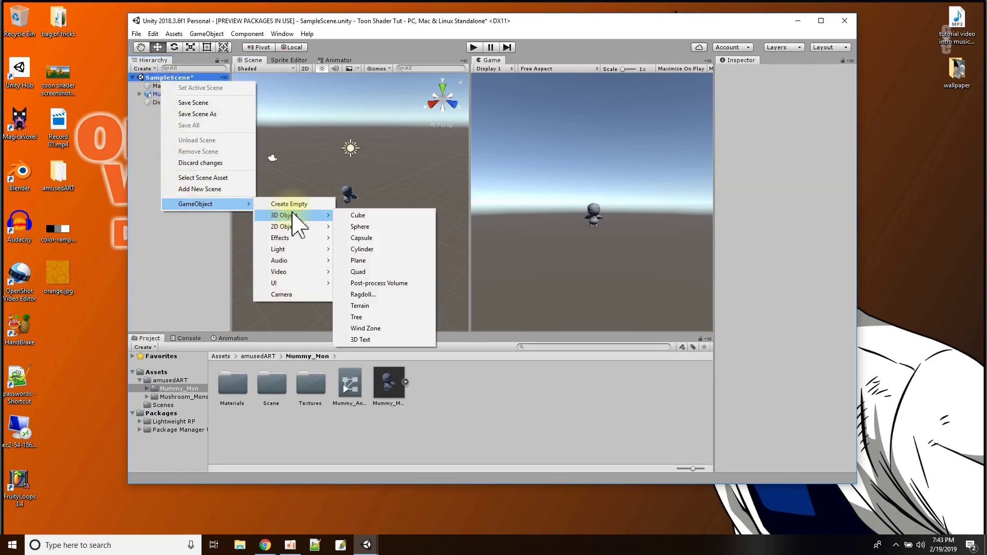
left_click(358, 261)
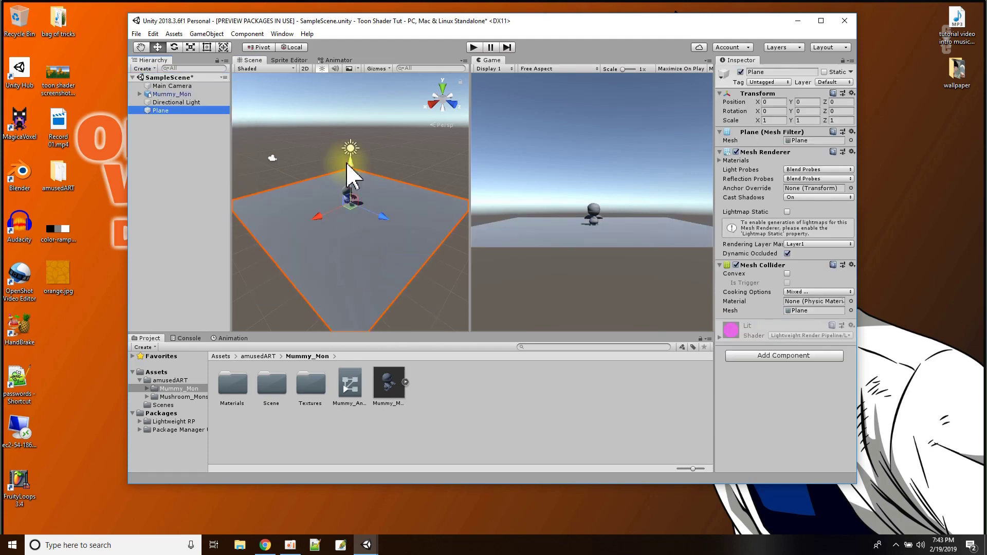
left_click_drag(348, 163, 349, 169)
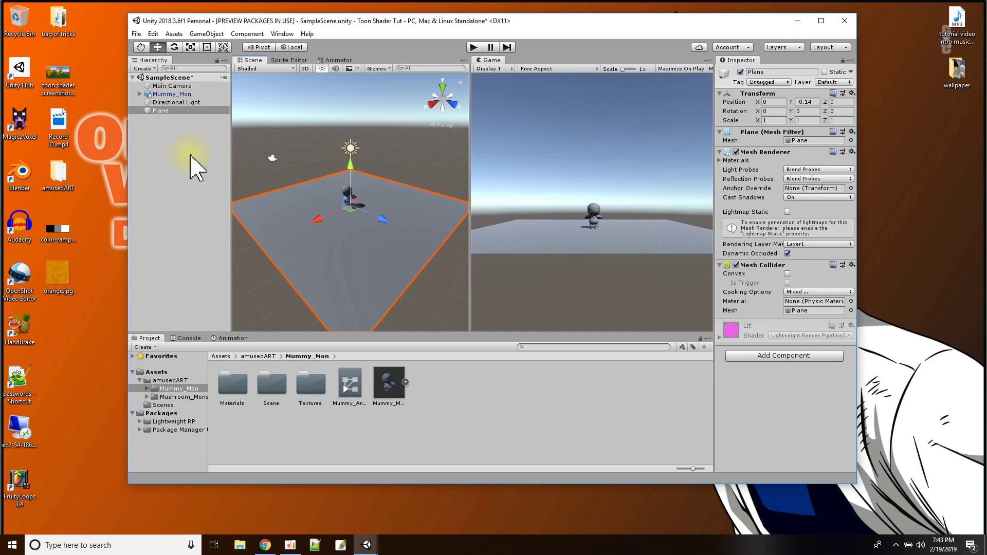
- Frame the Mummy_Mon model in the Scene view and rotate it about 92 degrees around the Y axis
double_click(165, 95)
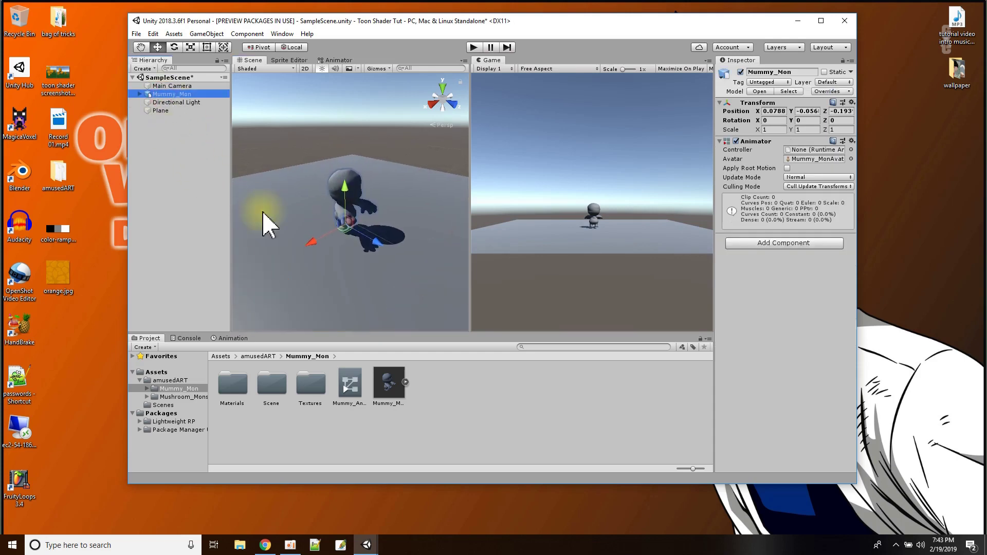
scroll(340, 276, "down", 5)
scroll(339, 276, "up", 4)
left_click_drag(360, 260, 534, 247, "alt")
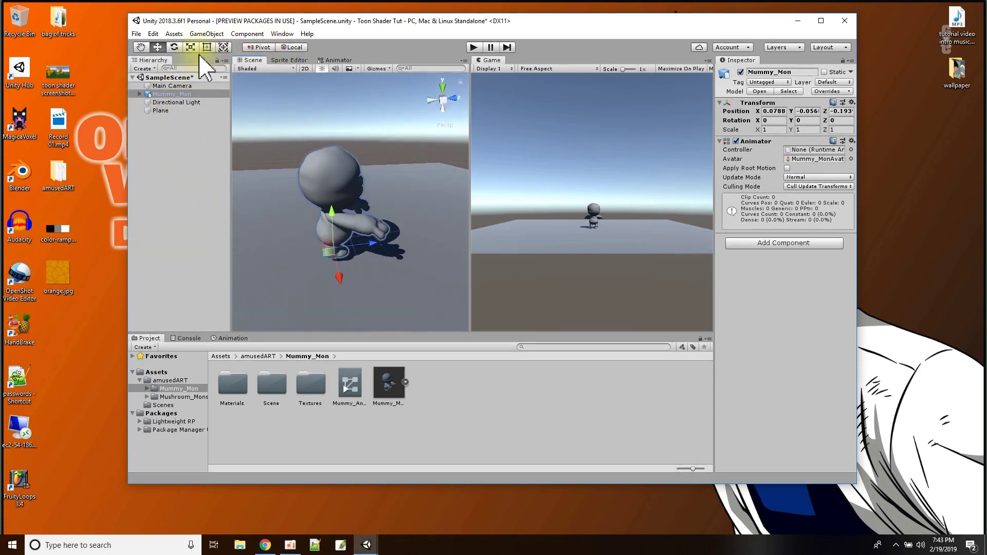
left_click(174, 47)
left_click_drag(304, 194, 238, 270)
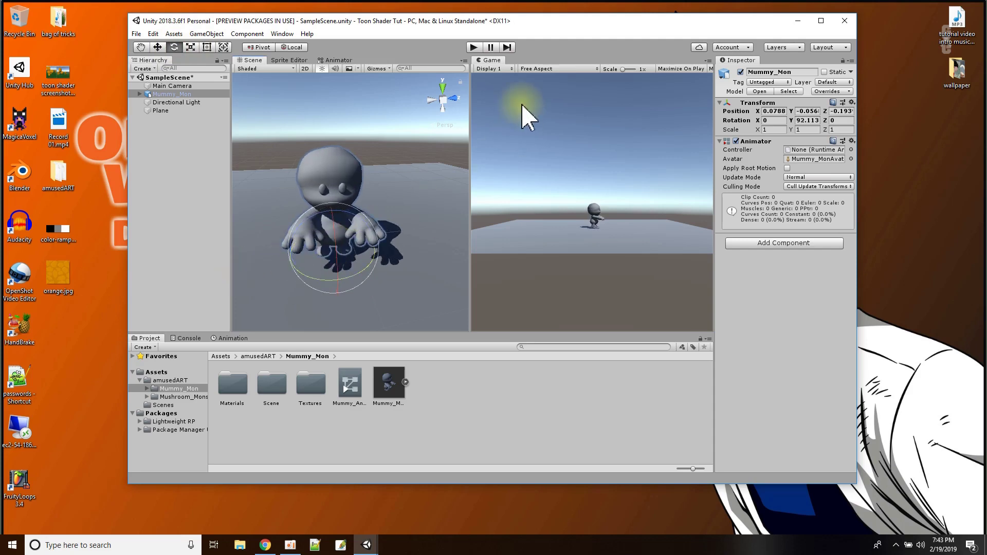
- Create an Unlit Graph shader named Toon Shader in the Assets root folder
right_click(424, 411)
left_click(155, 373)
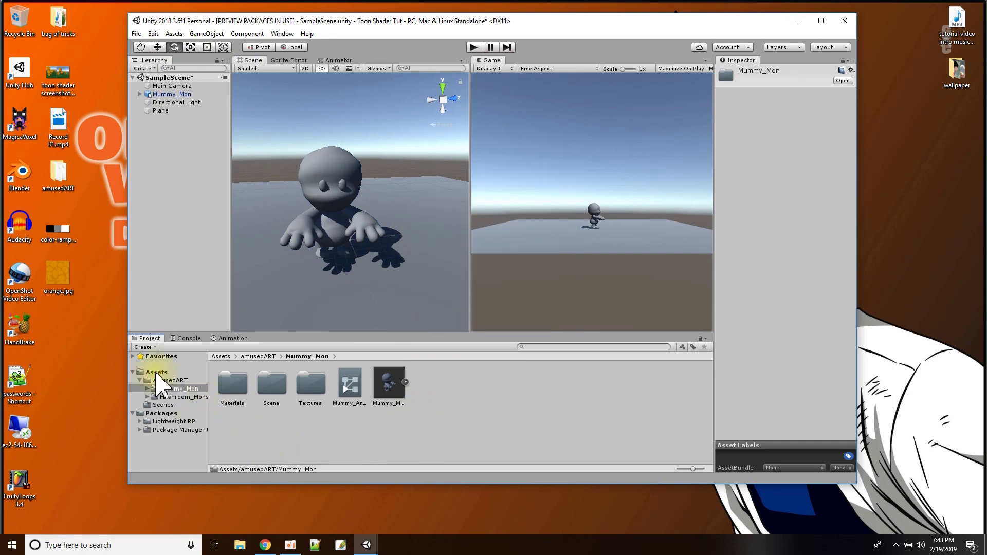
right_click(392, 392)
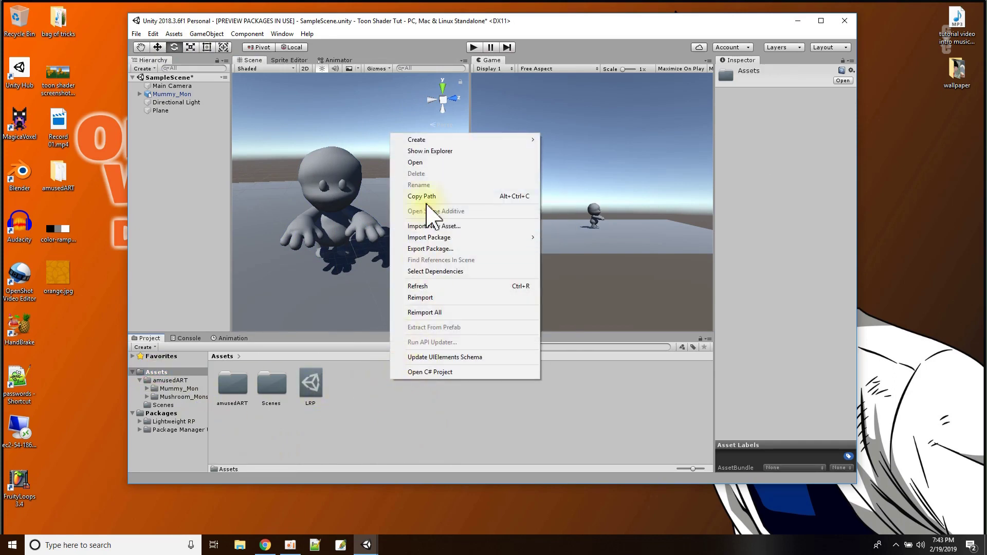
mouse_move(419, 139)
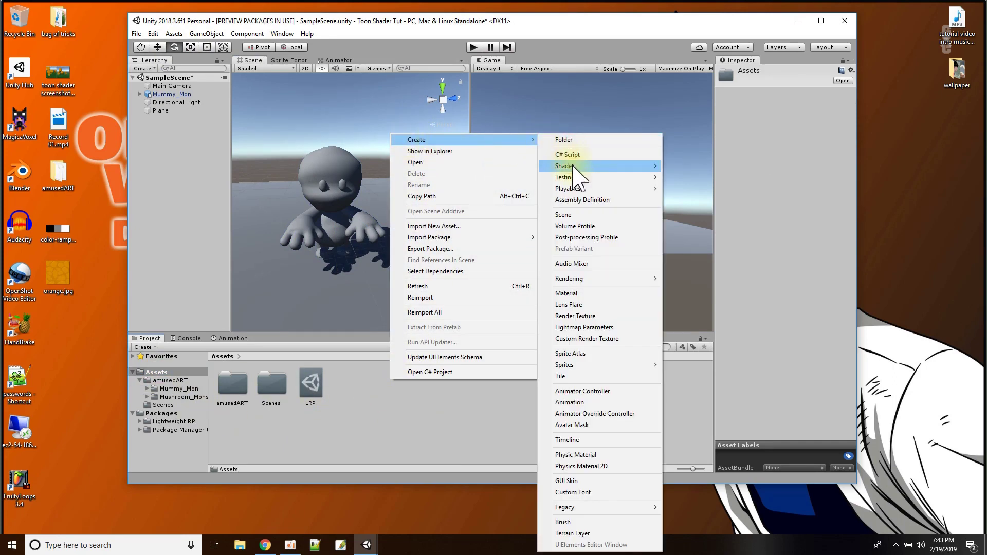
mouse_move(572, 165)
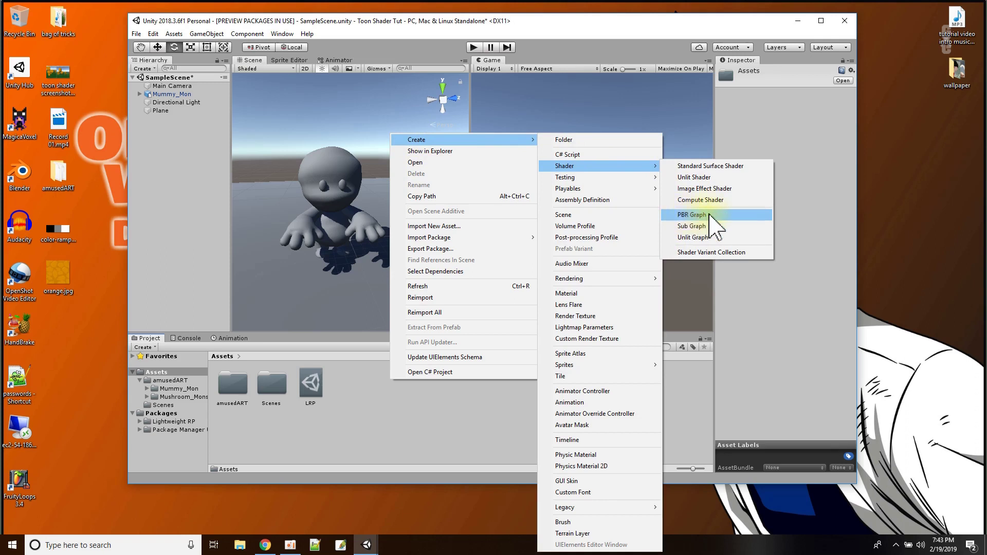
left_click(693, 238)
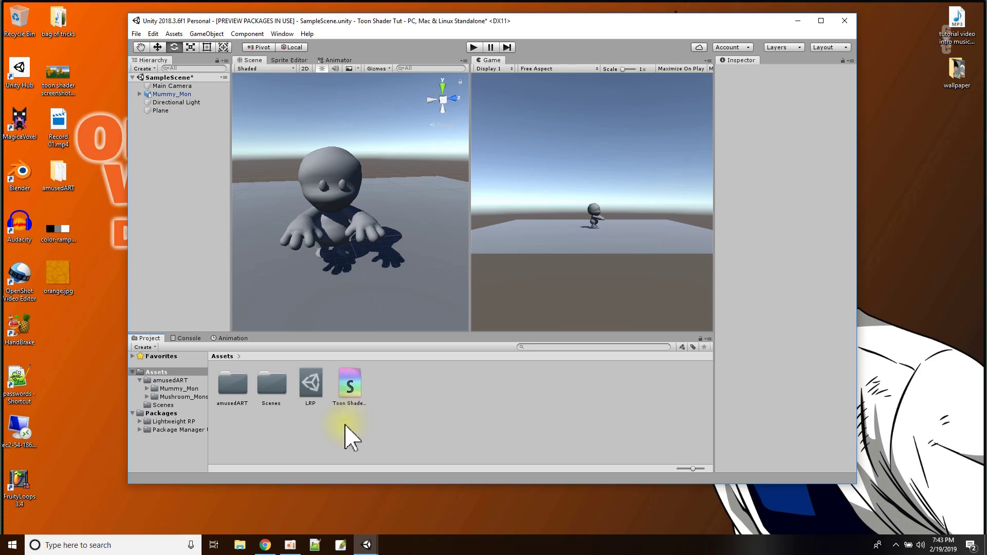
- Create a material named Toon Material in the Assets root folder and assign the Toon Shader graph to it
right_click(394, 391)
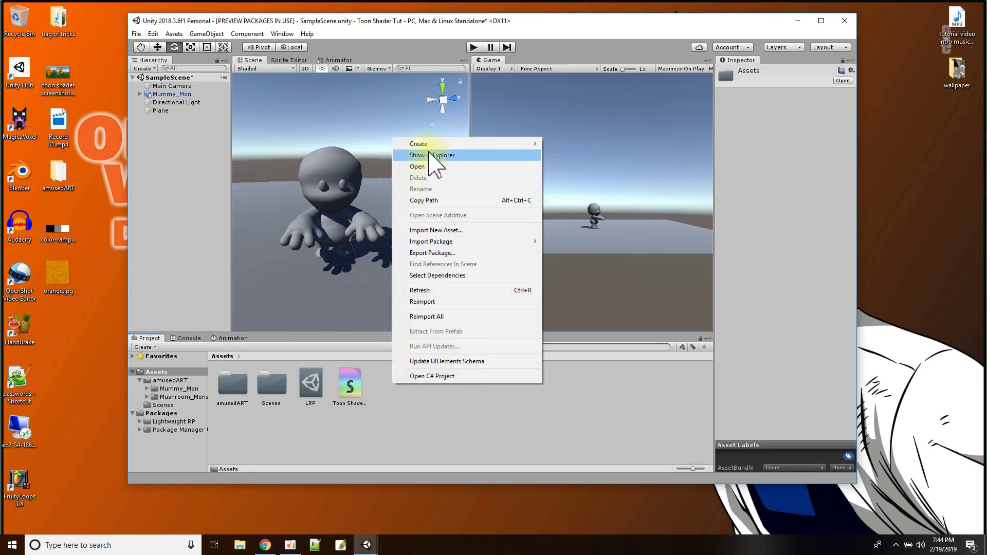
mouse_move(437, 146)
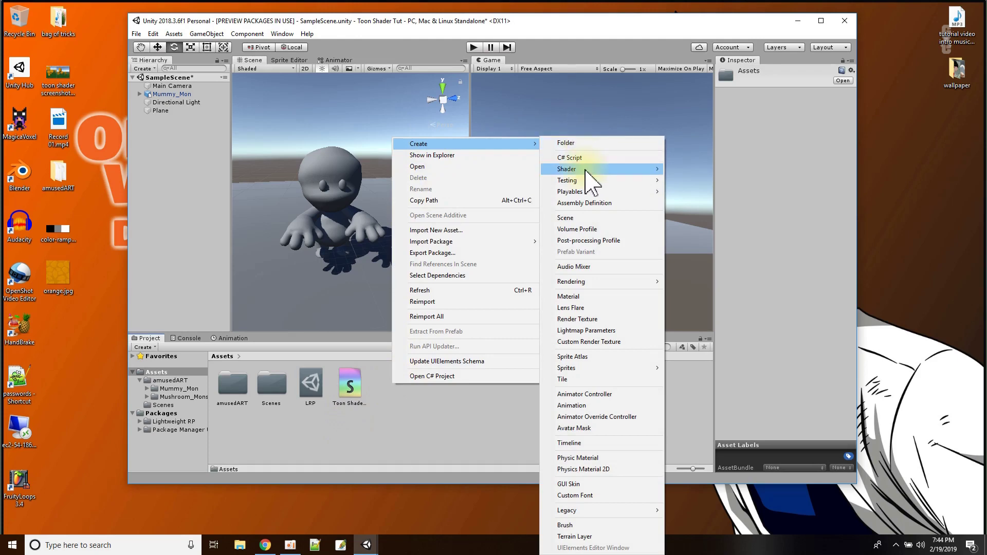
left_click(578, 298)
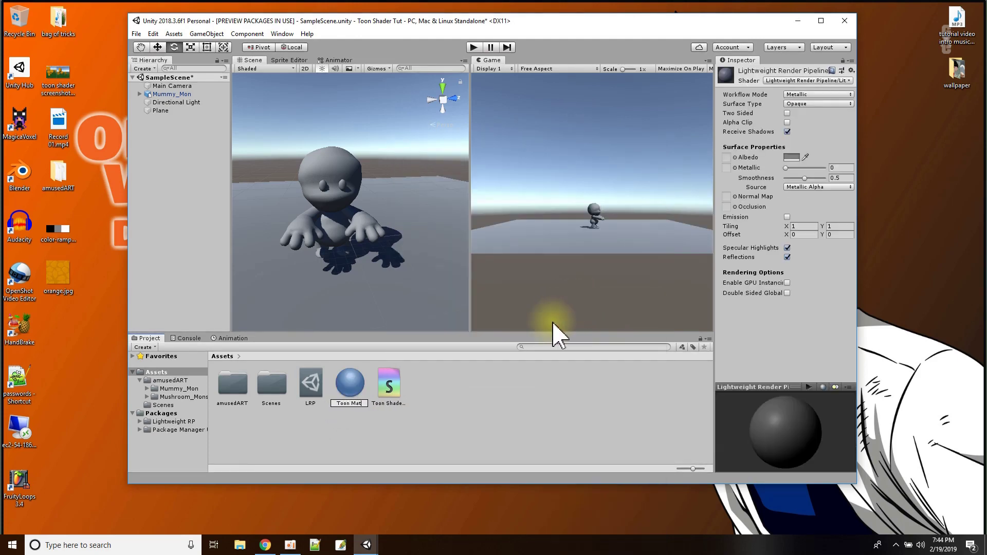
type("Toon Material")
key("Return")
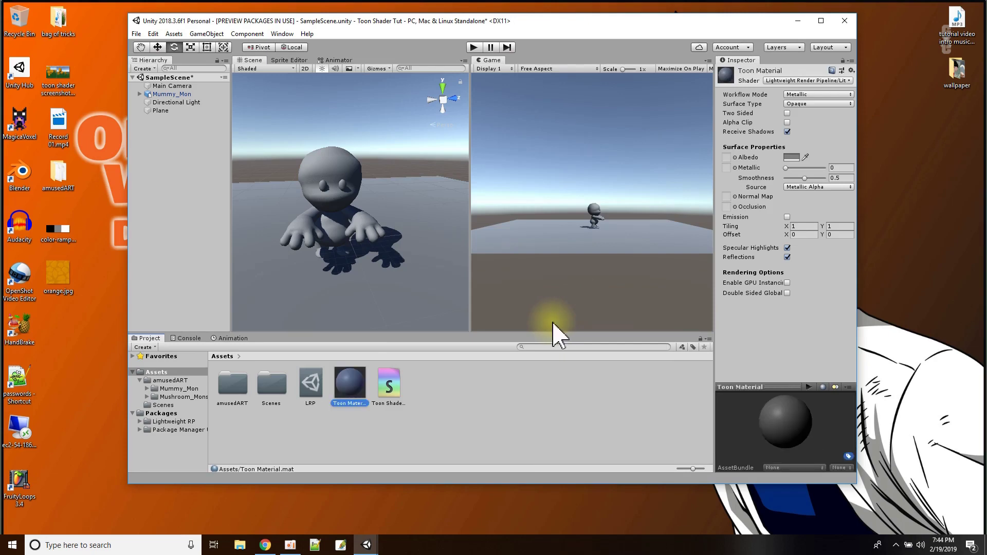
left_click_drag(392, 397, 441, 381)
- Apply Toon Material to the Mummy_Arms, Mummy_Body, Mummy_Head and Mummy_Leg parts of Mummy_Mon
left_click(140, 94)
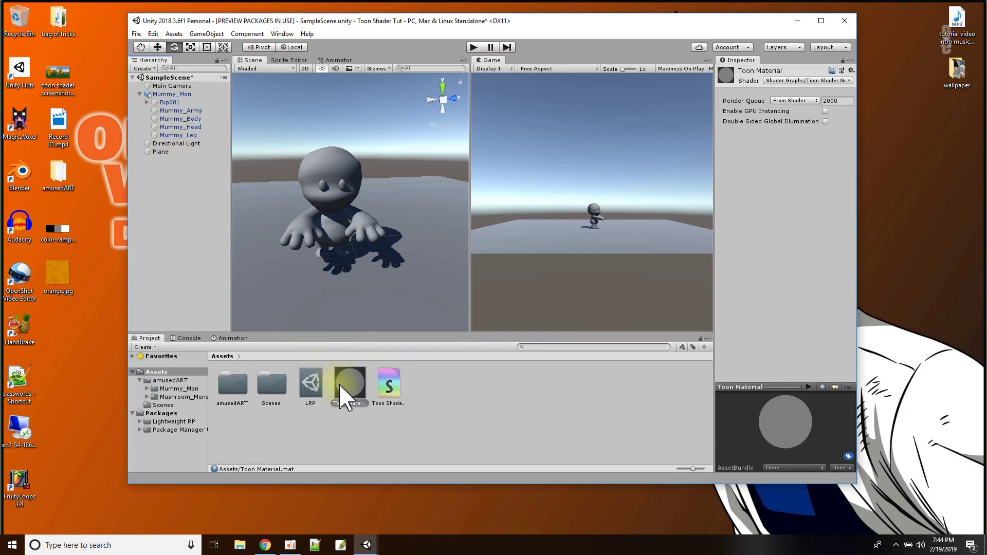
left_click_drag(348, 386, 190, 115)
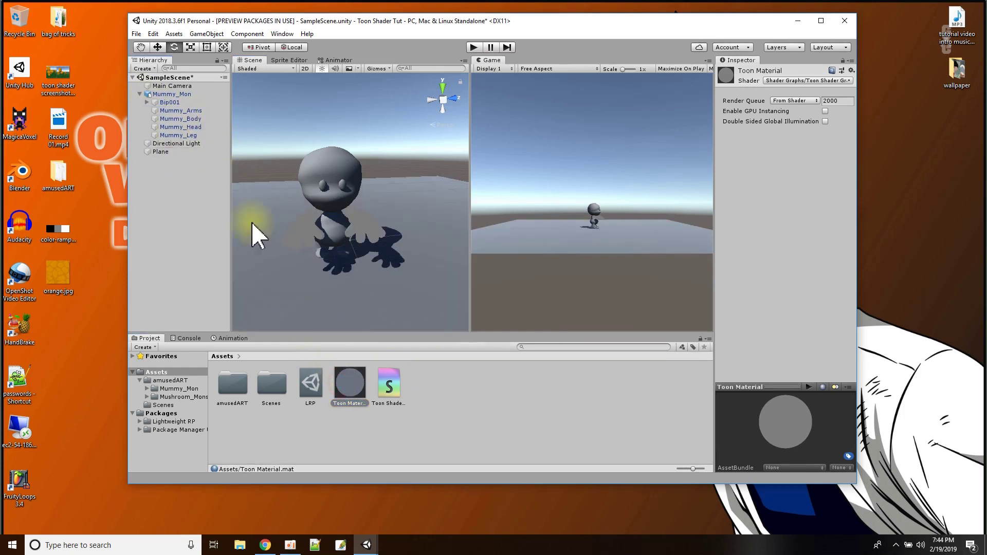
left_click_drag(346, 396, 194, 119)
left_click_drag(347, 383, 181, 129)
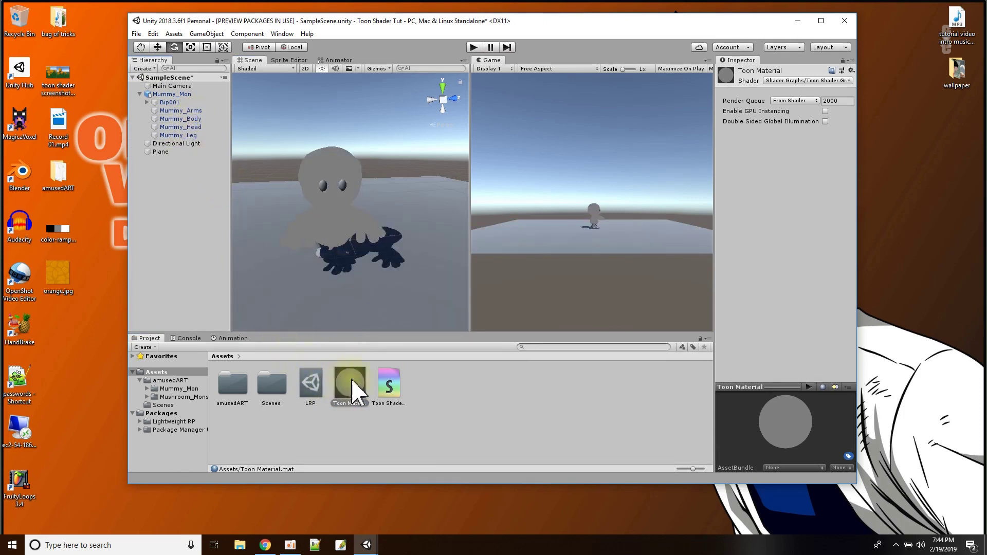
left_click_drag(353, 399, 185, 136)
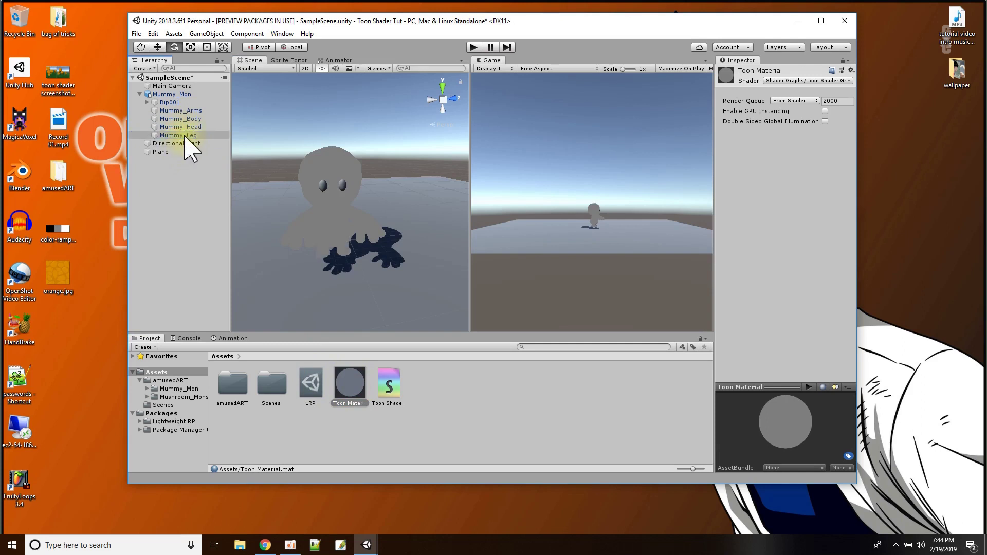
- Expand the Bip001 bone hierarchy down to the head bone and apply Toon Material to the mummy's eyes mesh beneath it
left_click(147, 103)
left_click(154, 110)
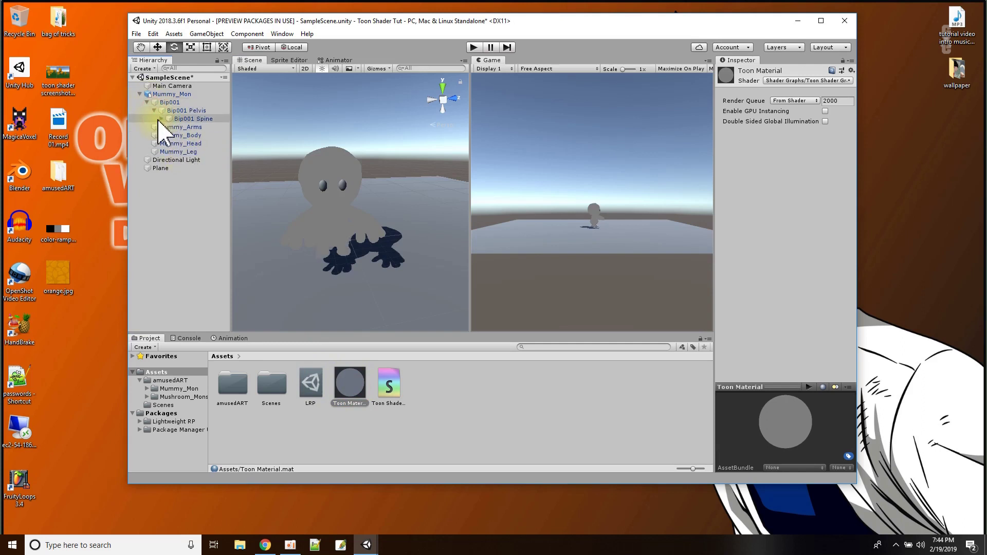
left_click(161, 119)
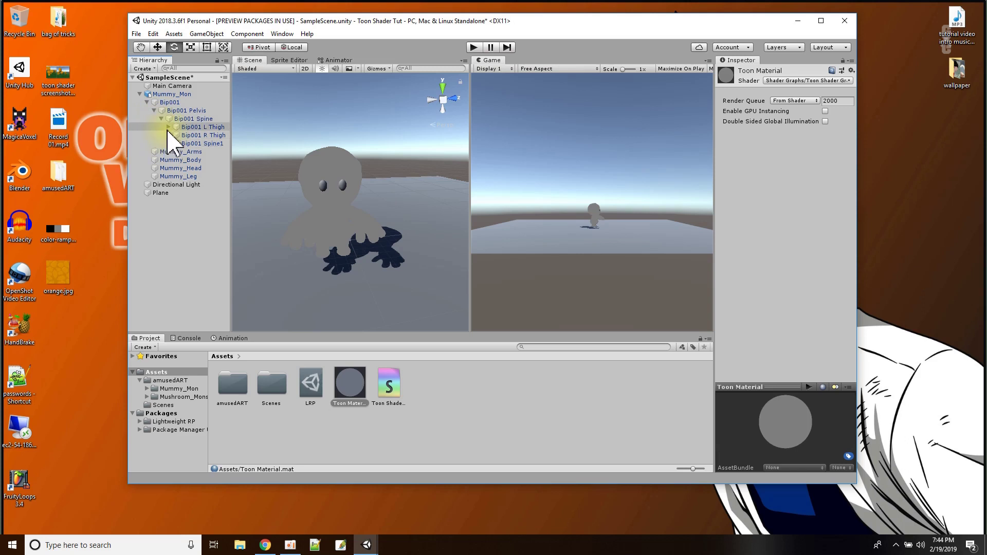
left_click(169, 143)
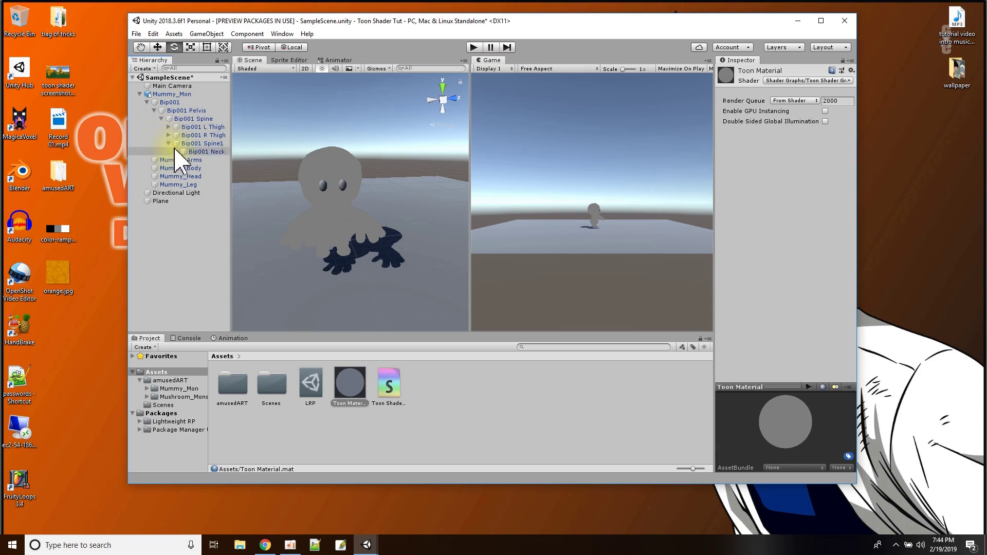
left_click(177, 153)
left_click(176, 152)
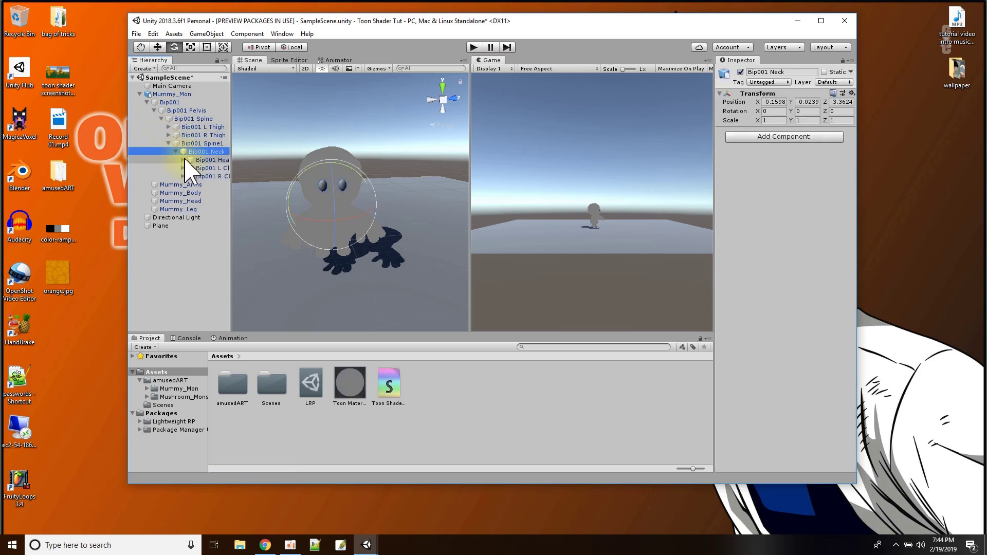
left_click(187, 169)
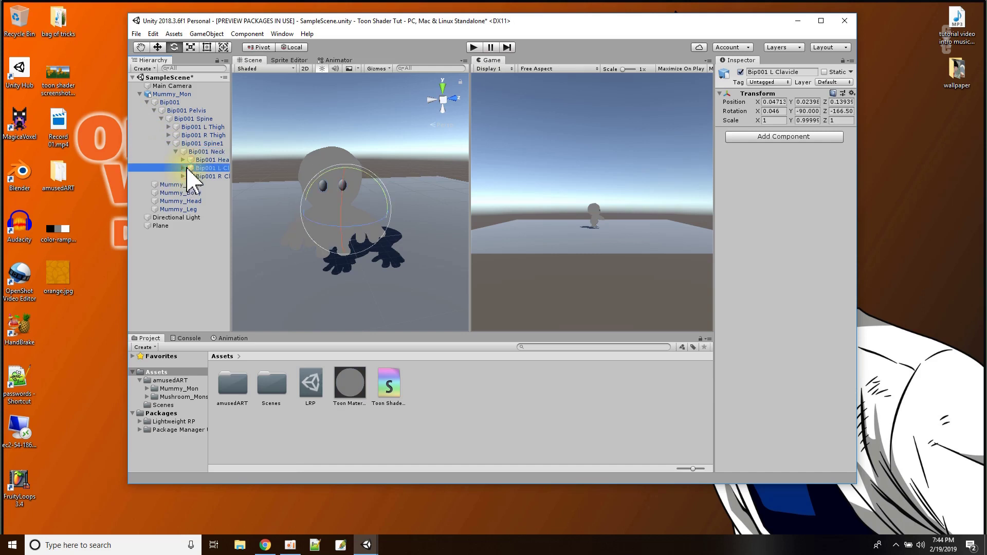
left_click_drag(349, 384, 283, 334)
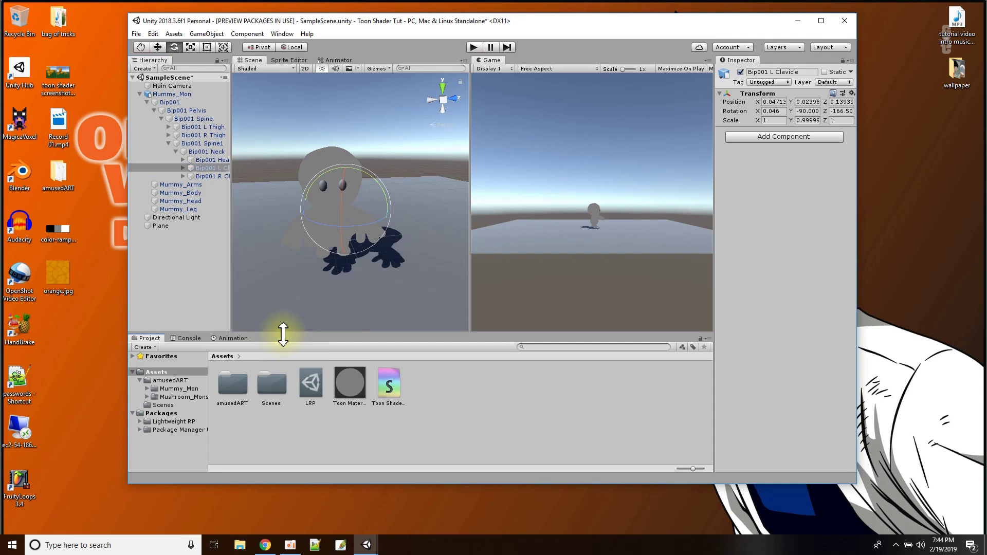
left_click(183, 161)
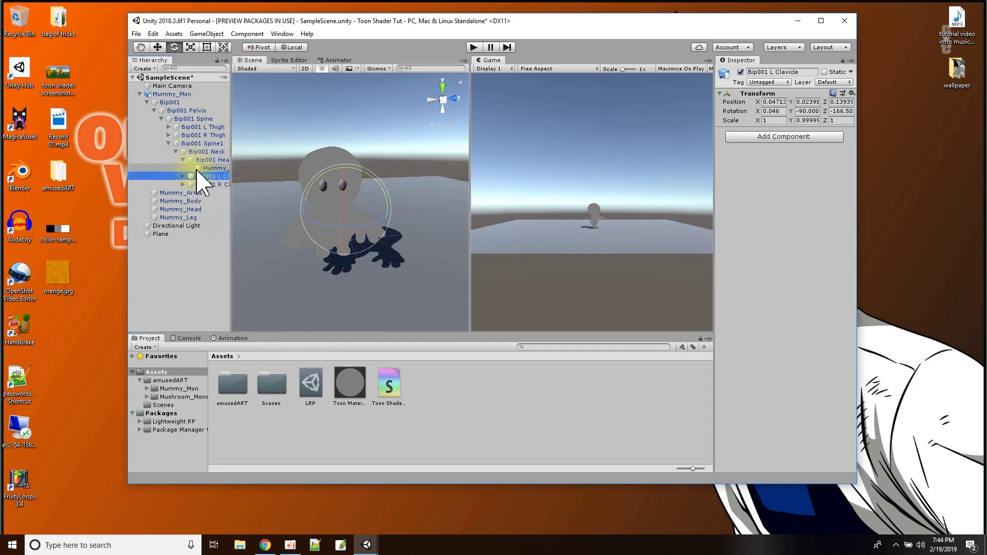
left_click_drag(350, 383, 144, 105)
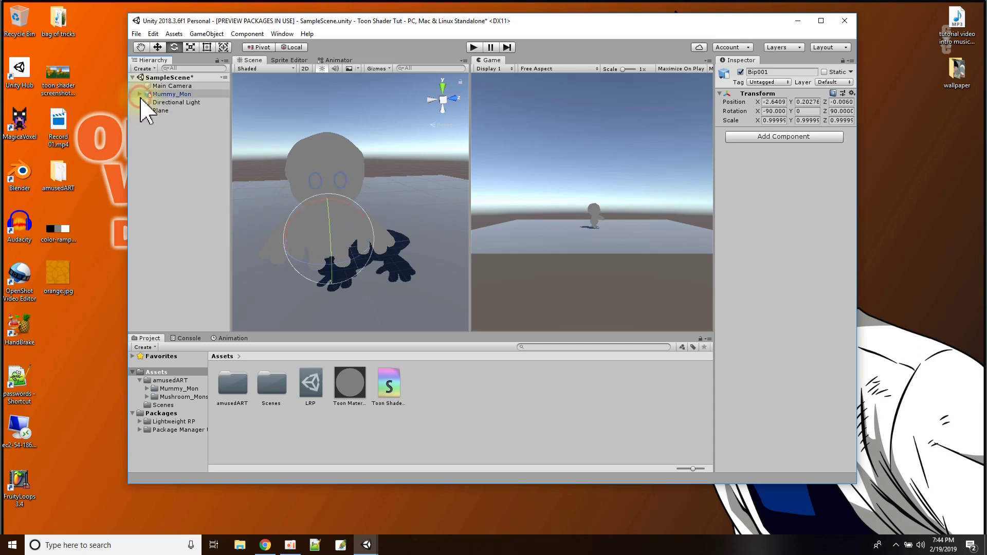
- Create a Prefab Variant of Mummy_Mon in the Assets root folder and save the scene
left_click(447, 412)
left_click_drag(154, 94, 456, 389)
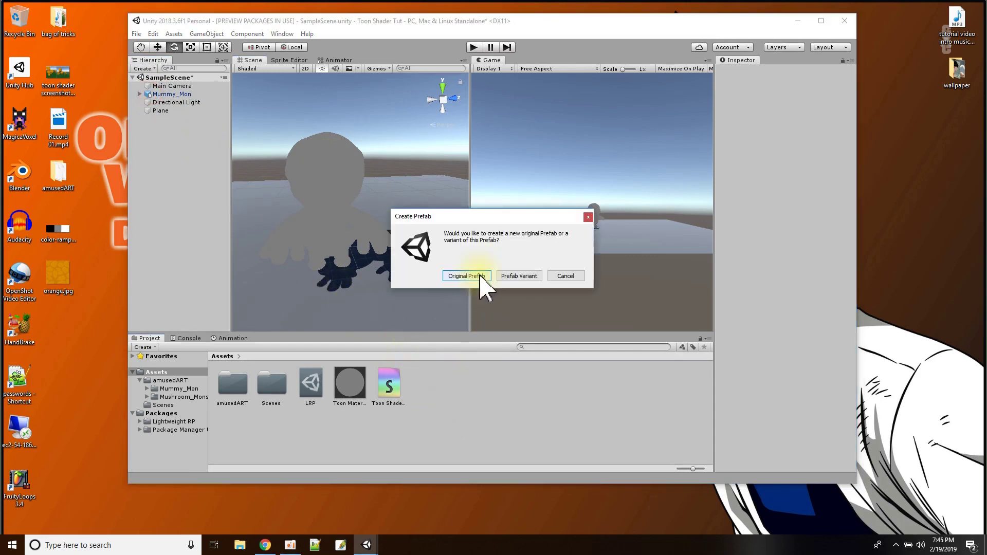
left_click(517, 277)
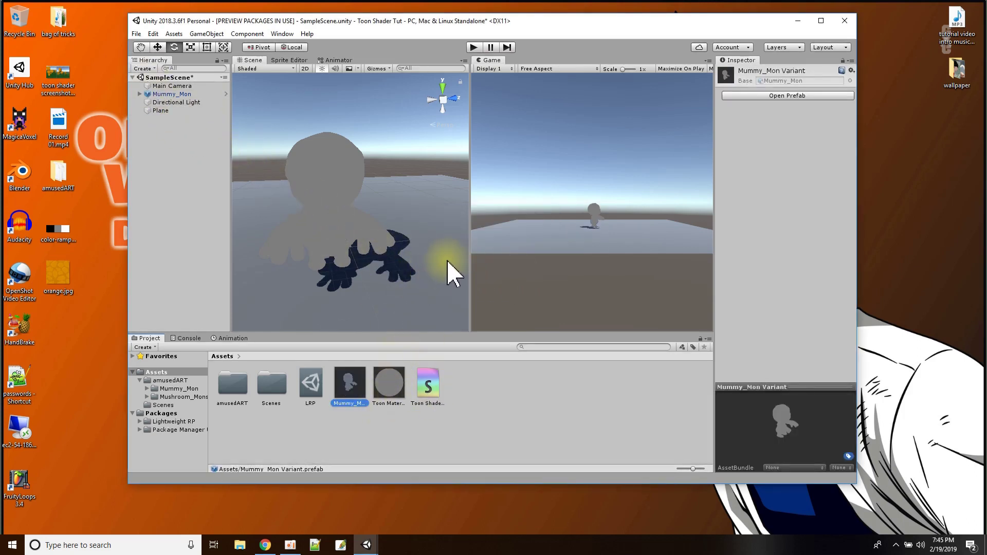
scroll(445, 268, "down", 3)
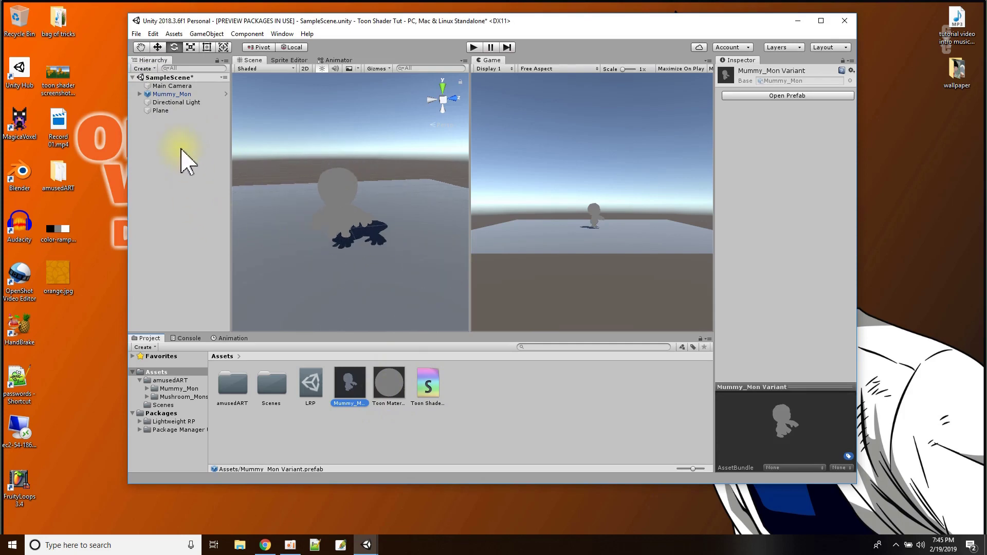
left_click(137, 33)
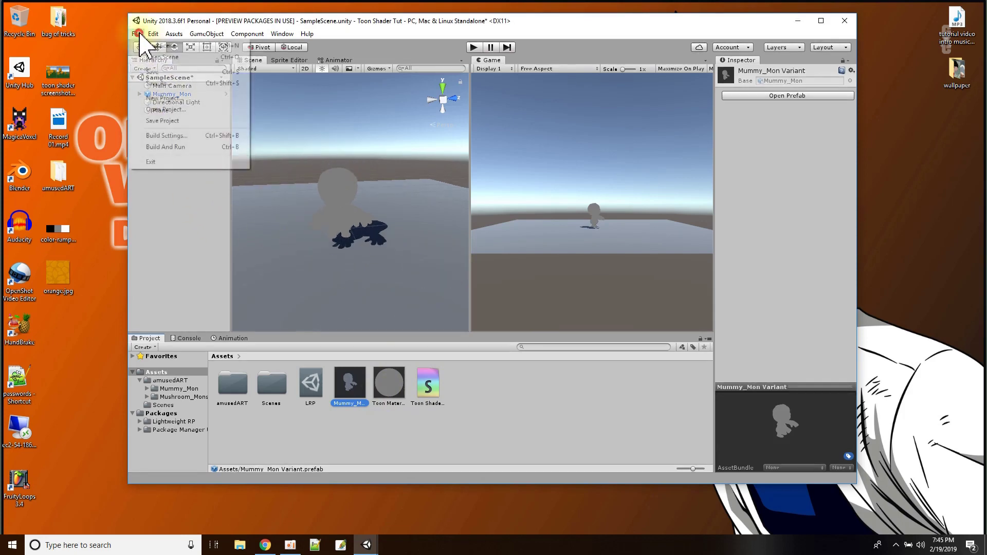
left_click(152, 71)
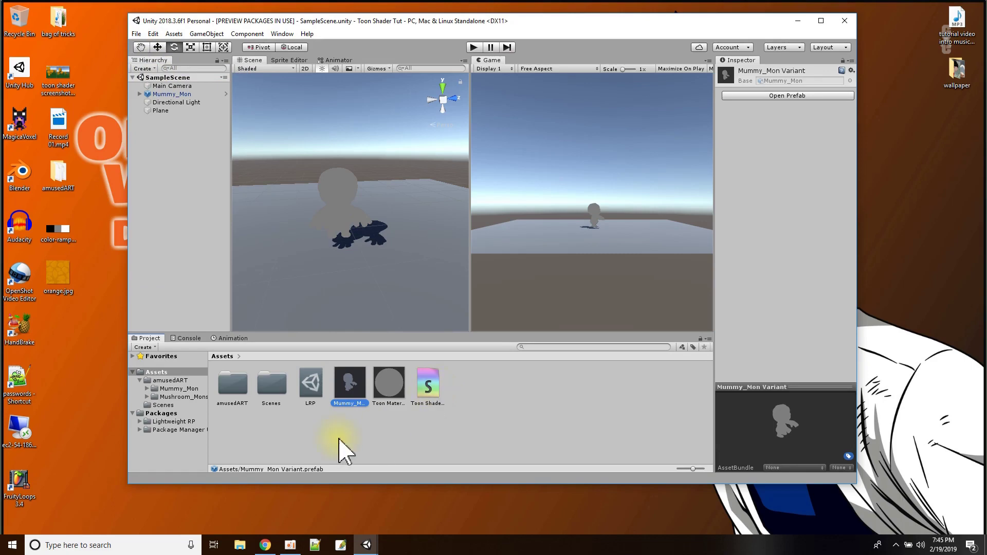
- Import the orange.jpg texture and the color-ramp image from the desktop into the Assets root folder
left_click_drag(431, 391, 371, 430)
left_click_drag(481, 388, 480, 390)
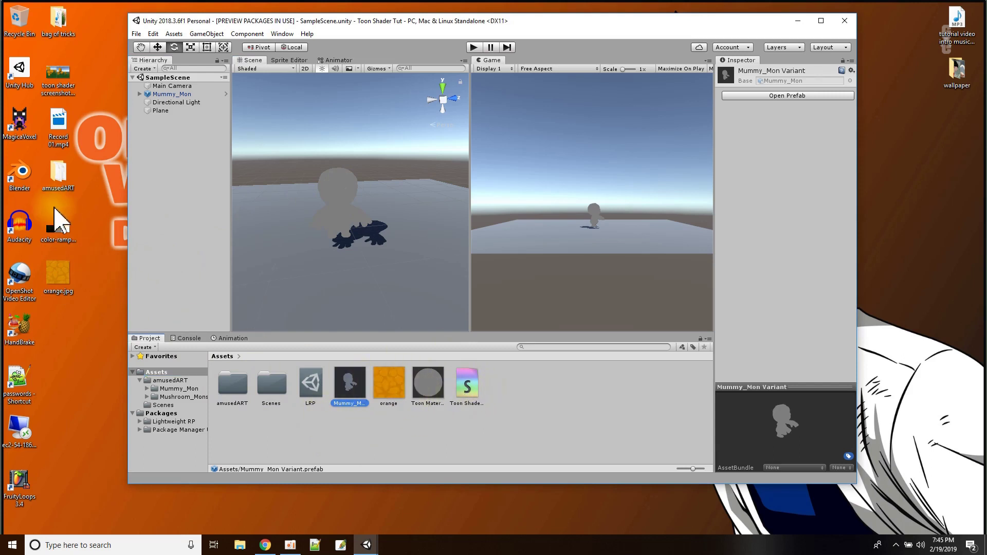
left_click_drag(55, 232, 434, 421)
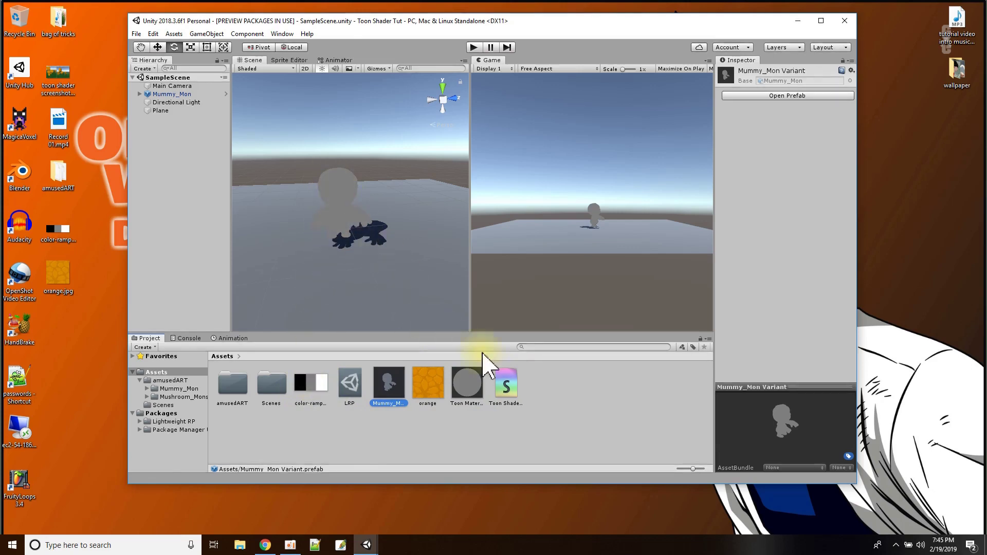
- Open the Toon Shader graph for editing and move the Unlit Master node rightward to make room for new nodes
double_click(509, 390)
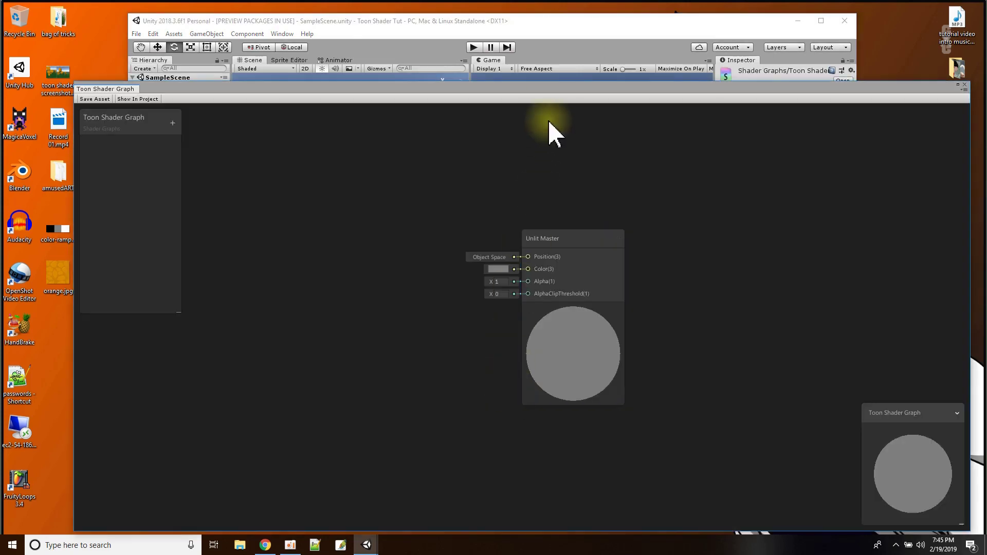
left_click_drag(540, 92, 515, 36)
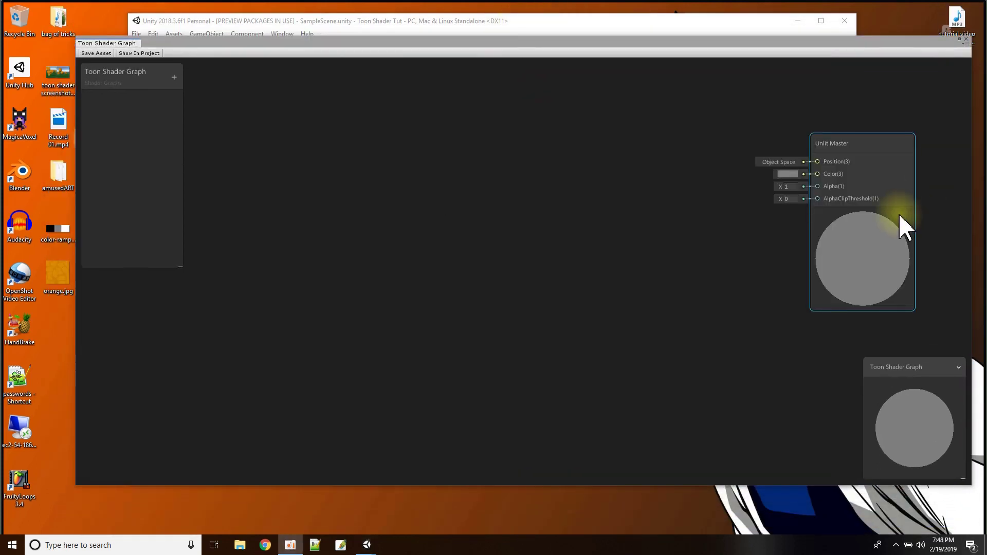
left_click(900, 221)
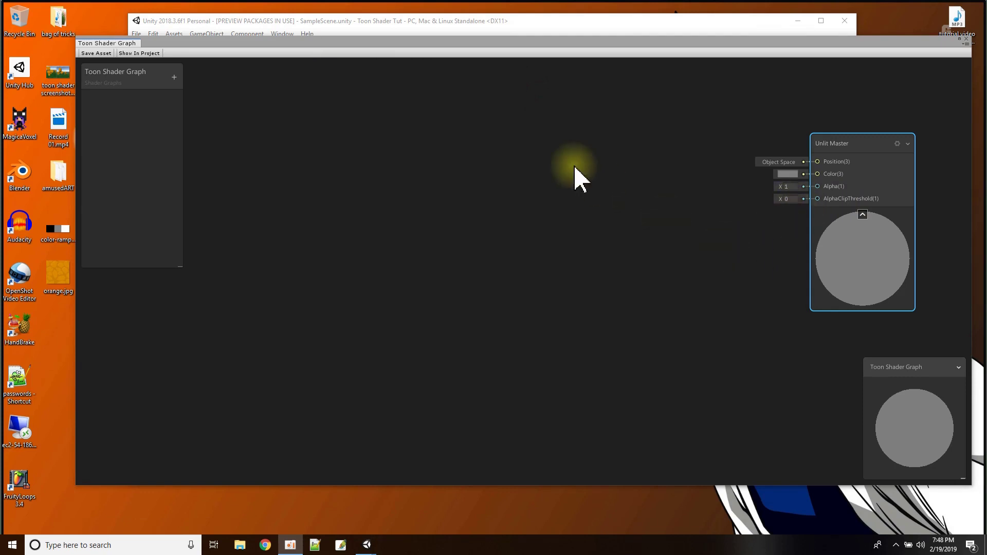
- Add a Texture 2D Asset node to the graph and set its texture to orange
right_click(484, 123)
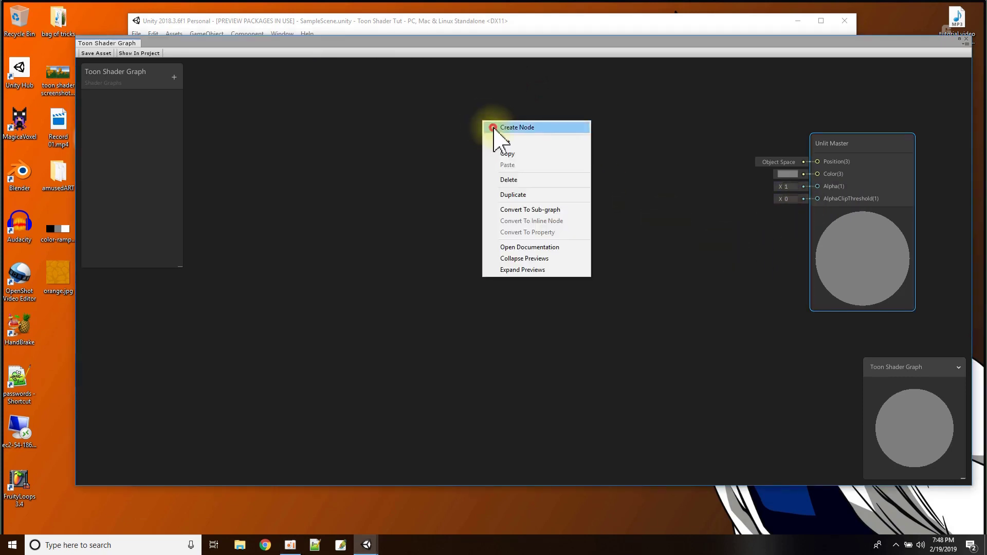
left_click(517, 128)
type("text")
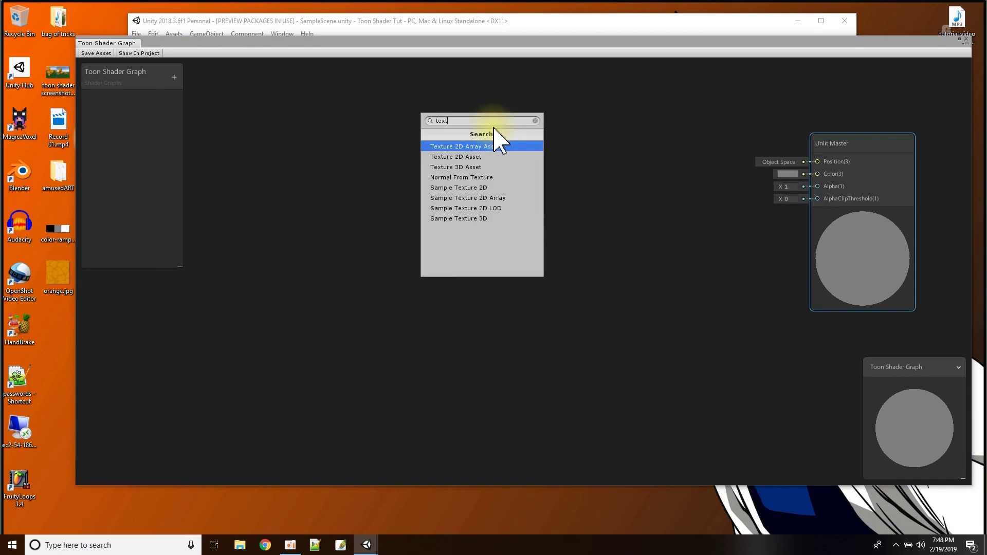
left_click(470, 156)
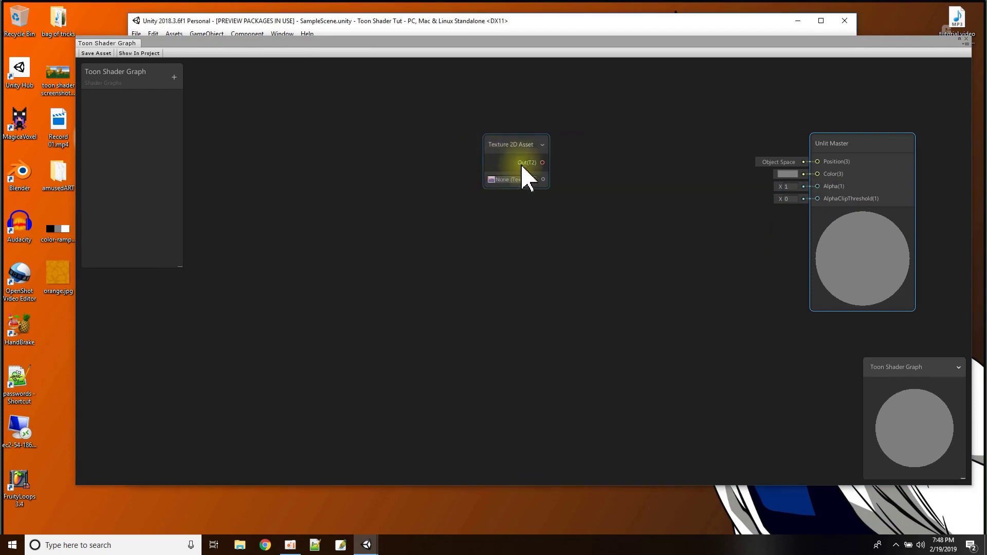
left_click(545, 179)
double_click(451, 275)
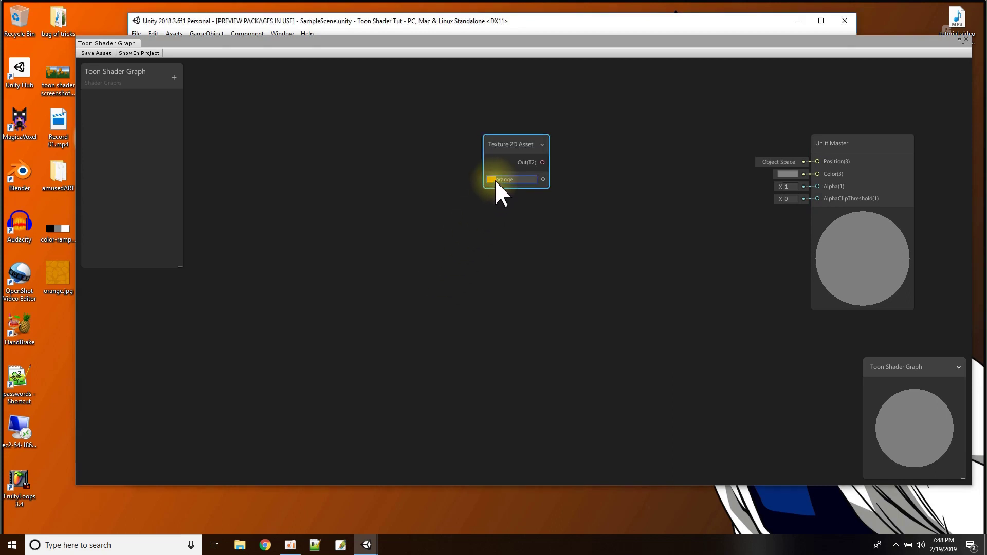
left_click_drag(506, 145, 488, 140)
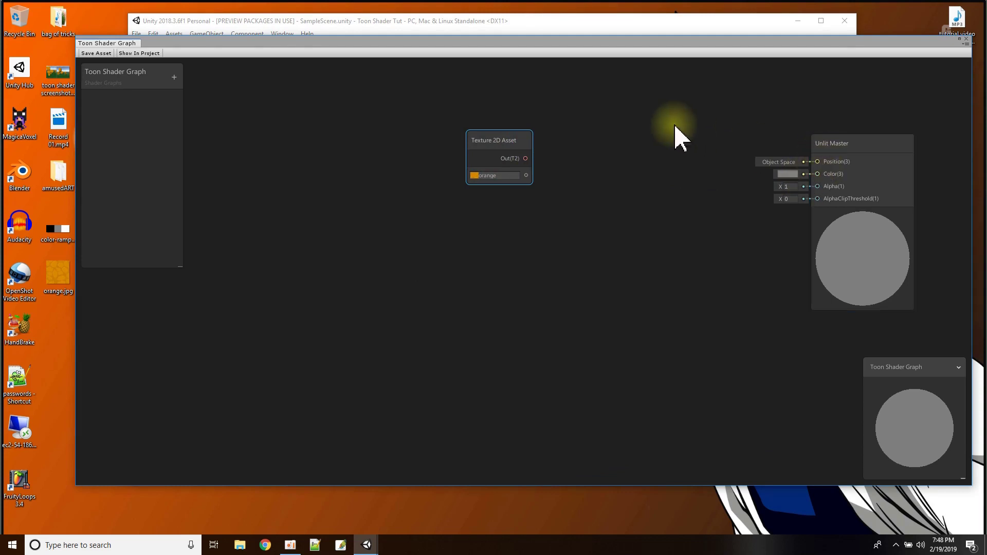
- Add a Sample Texture 2D node, feeding it from the Texture 2D Asset output and connecting its RGBA output to the Unlit Master's Color input
right_click(579, 138)
left_click(593, 146)
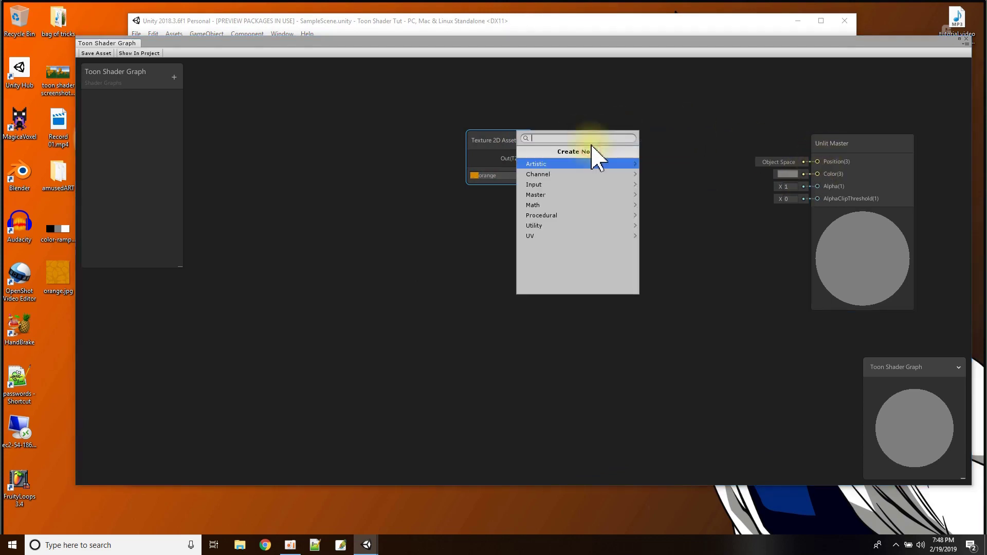
type("sample text")
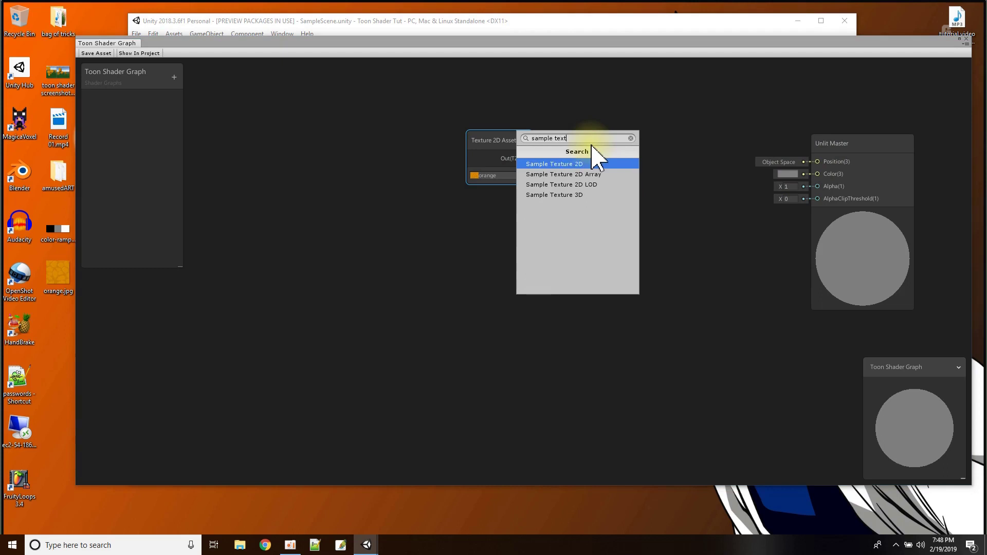
left_click(584, 164)
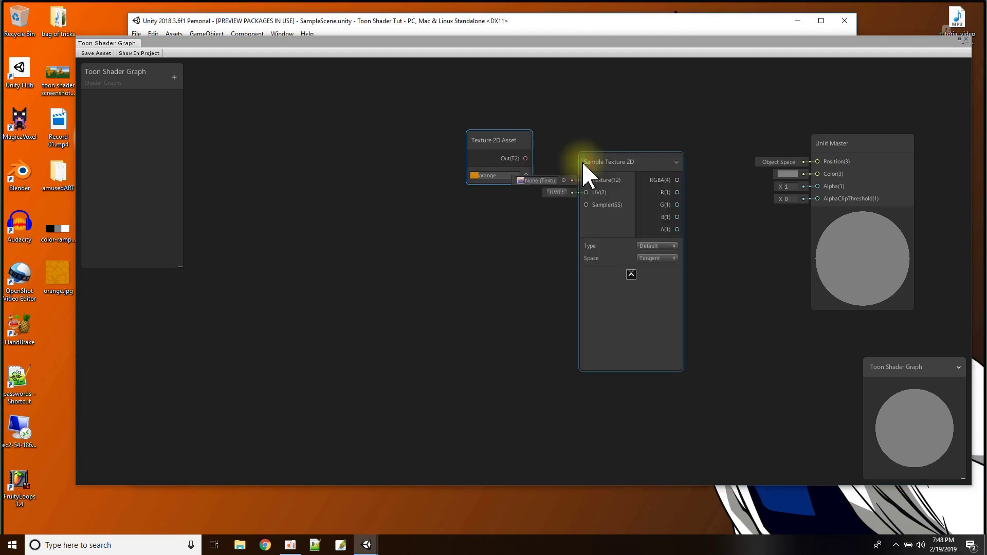
left_click_drag(514, 139, 595, 145)
left_click_drag(663, 150, 818, 174)
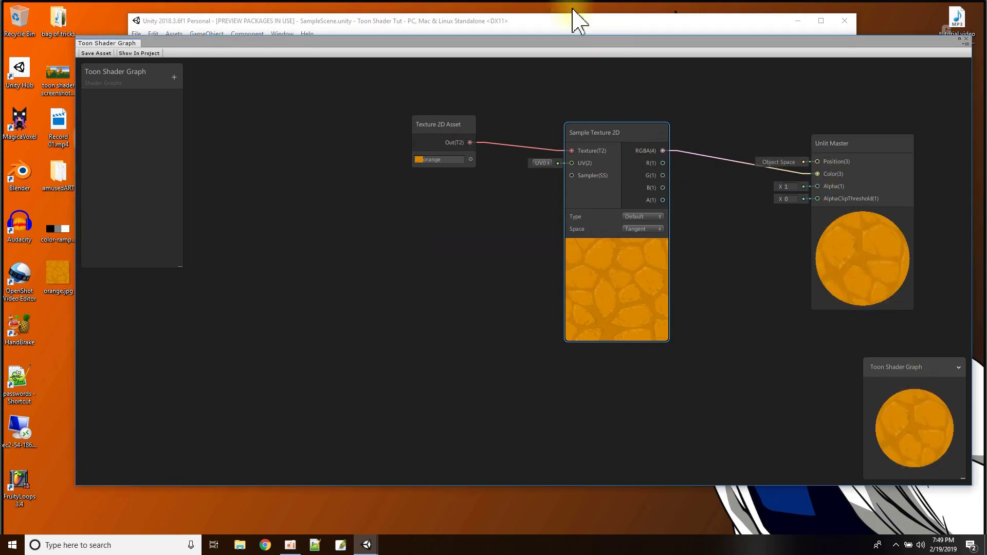
- Save the shader graph asset and move the graph window aside to check the orange texture on the mummy, returning it afterward
left_click(96, 53)
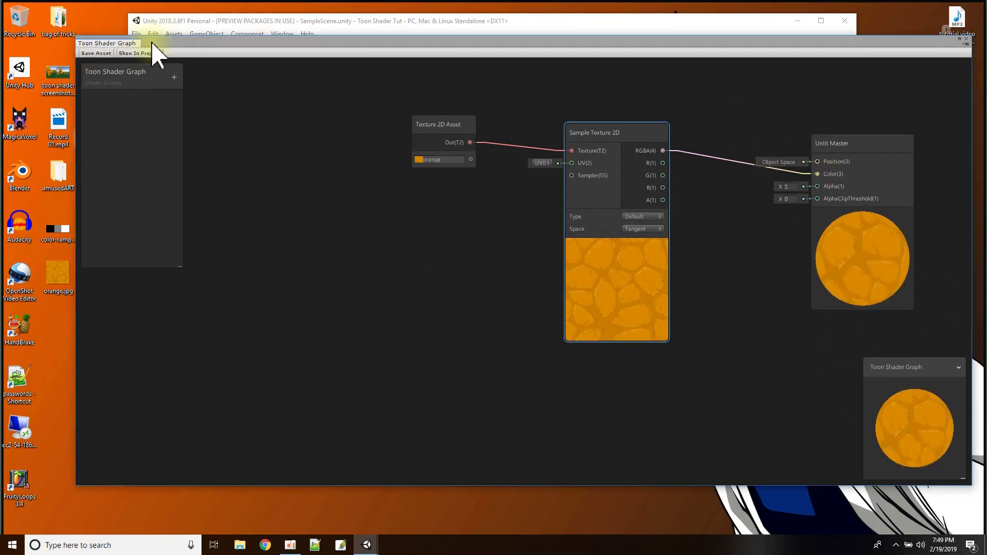
left_click_drag(168, 42, 175, 378)
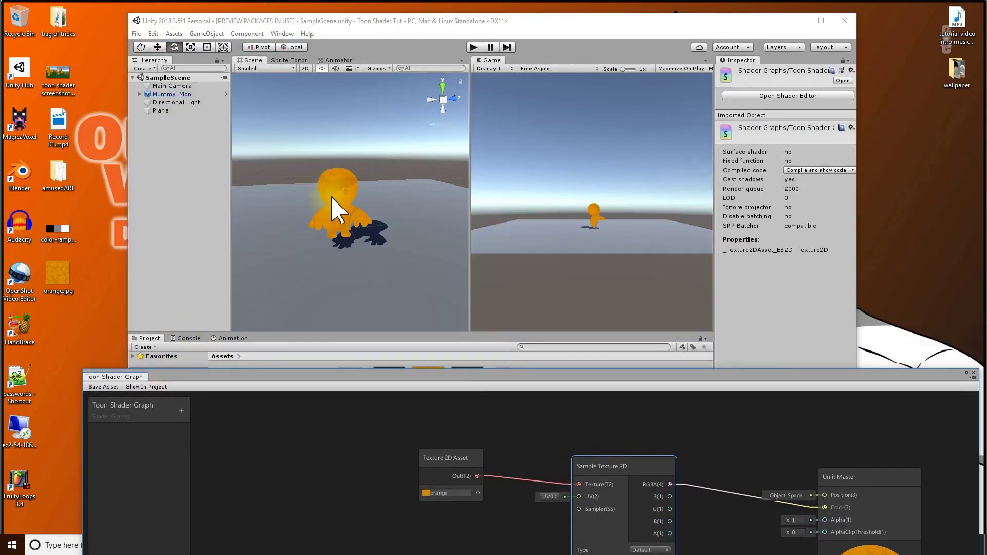
left_click_drag(381, 381, 338, 21)
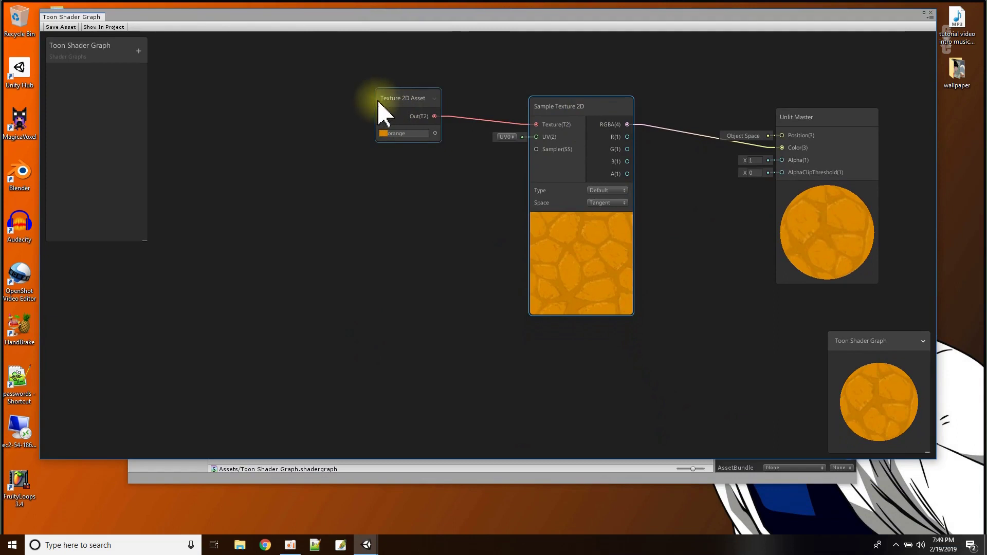
- Reposition the Texture 2D Asset and Sample Texture 2D nodes to space them out horizontally before the Unlit Master
left_click_drag(378, 97, 336, 83)
left_click(556, 103)
mouse_move(557, 103)
left_mouse_down()
mouse_move(508, 83)
mouse_move(547, 119)
left_mouse_up()
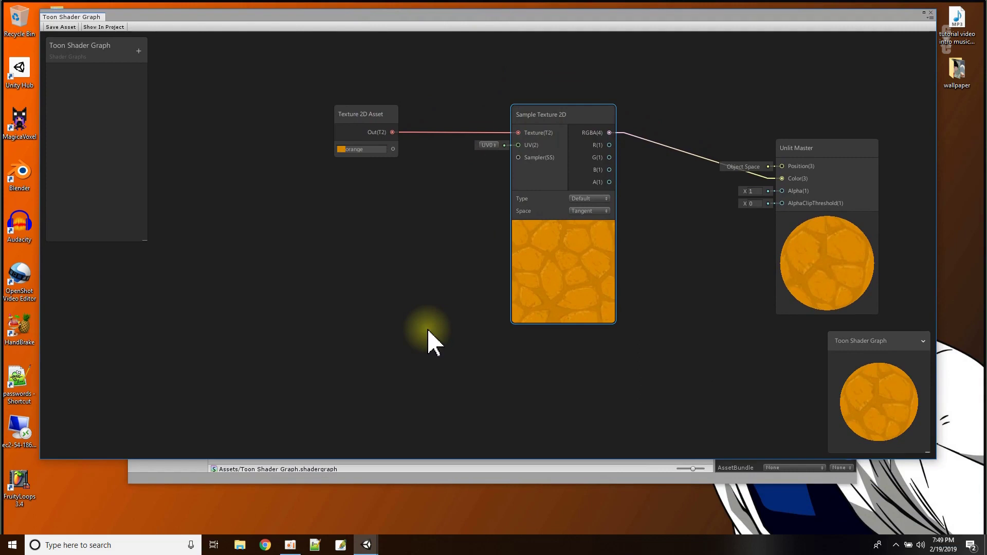
- Convert the orange Texture 2D Asset node to a graph property and name it Main Texture
right_click(357, 117)
left_click(404, 217)
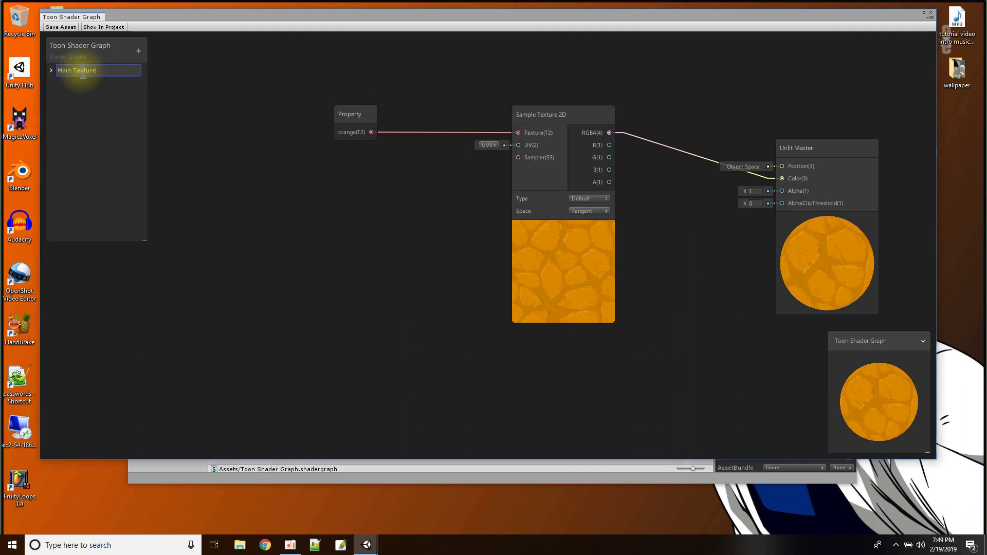
key("Return")
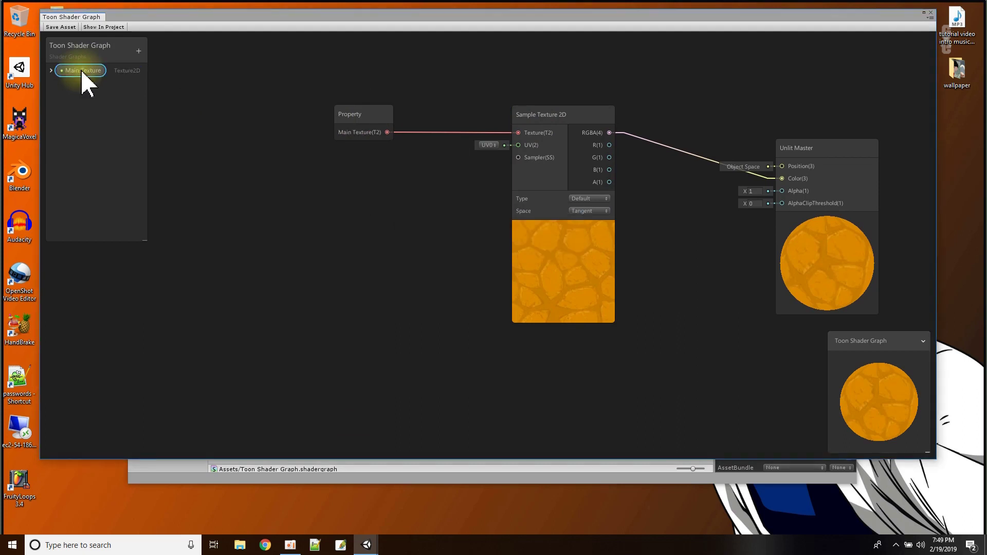
left_click(50, 71)
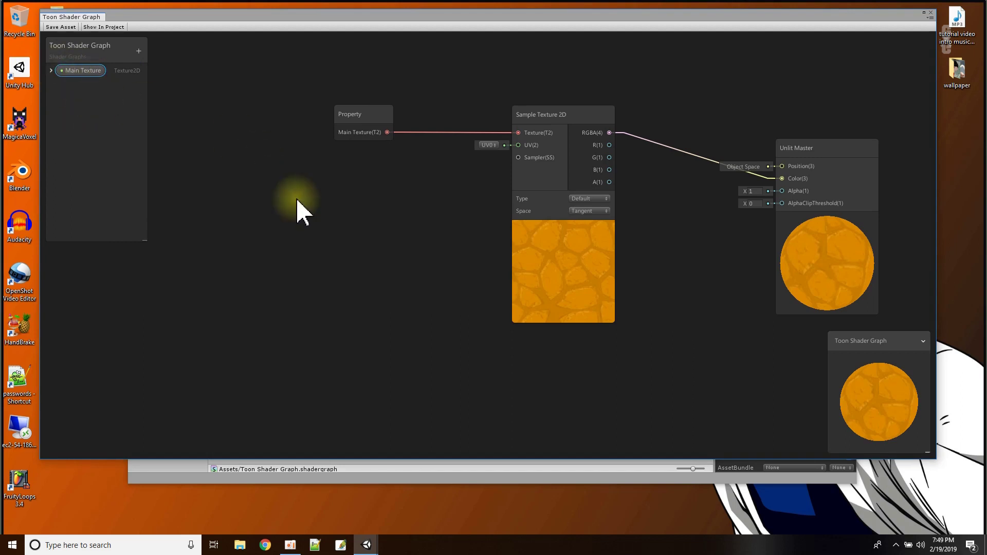
- Add a second Texture 2D Asset node in the empty area below the Main Texture property node
right_click(338, 248)
left_click(360, 254)
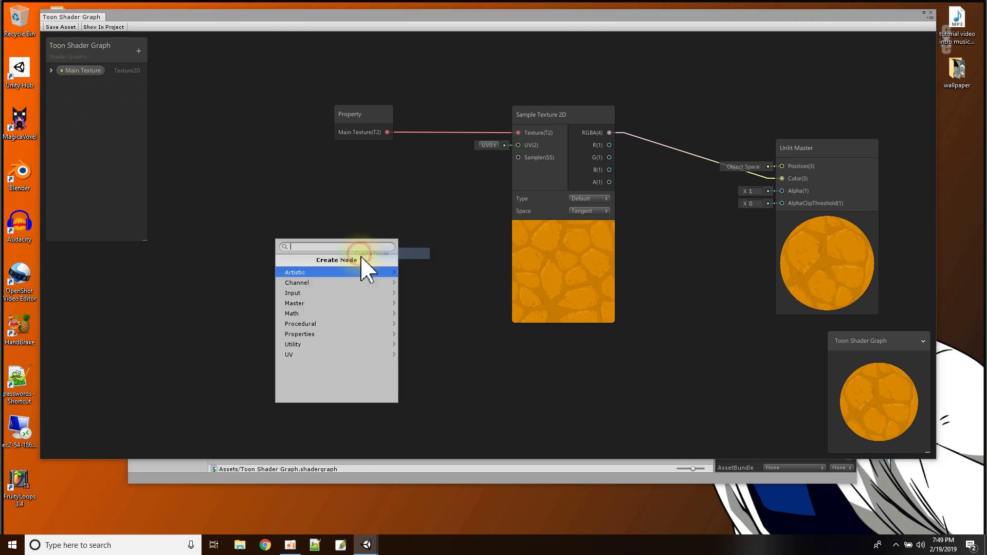
type("Text")
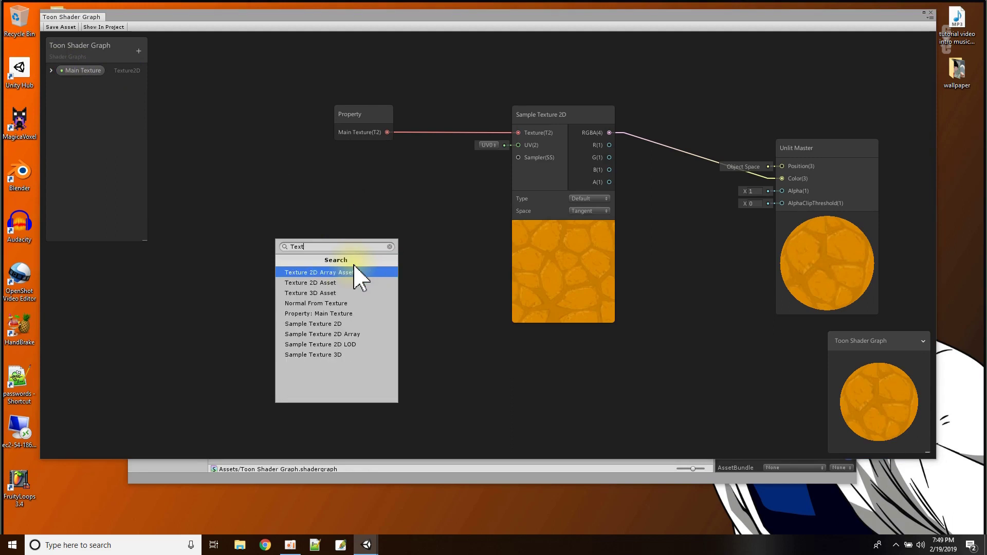
key("BackSpace")
key("BackSpace")
key("BackSpace")
type("C")
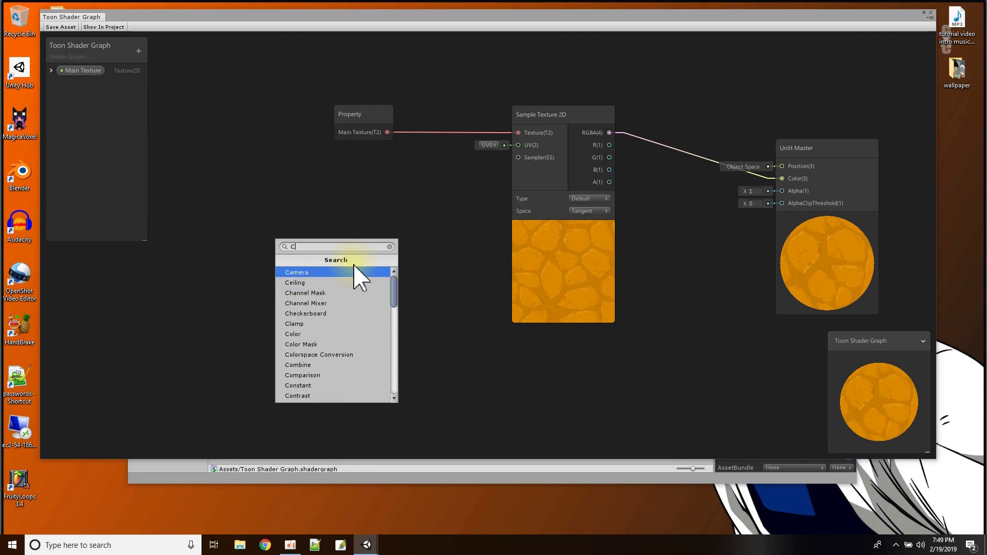
type("olor Ramp")
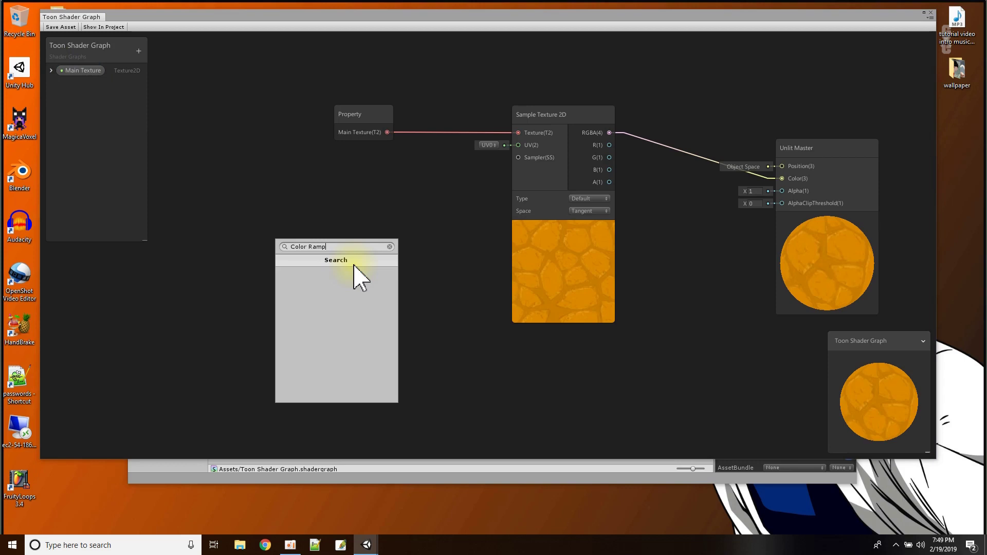
key("BackSpace")
key("BackSpace")
key("BackSpace")
key("BackSpace")
key("BackSpace")
key("BackSpace")
key("BackSpace")
key("BackSpace")
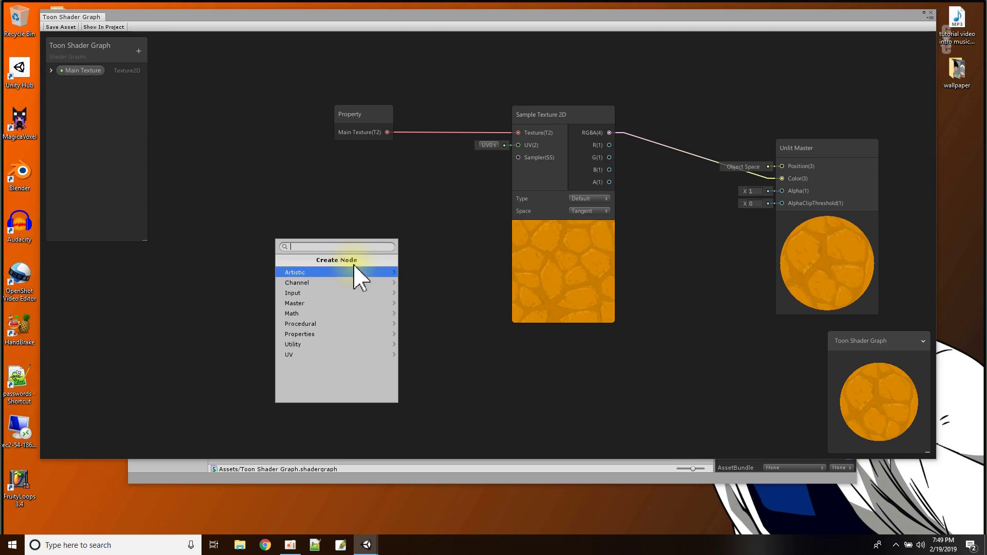
type("Text")
left_click(340, 283)
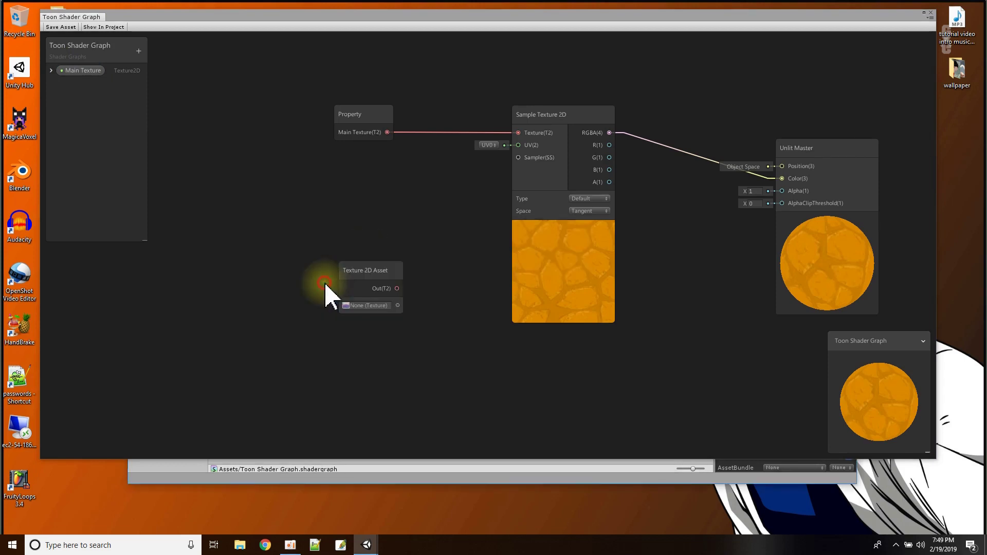
- Set the new Texture 2D Asset node's texture to color-ramp-2 and move the node down and leftward
left_click_drag(369, 269, 282, 289)
left_click(309, 314)
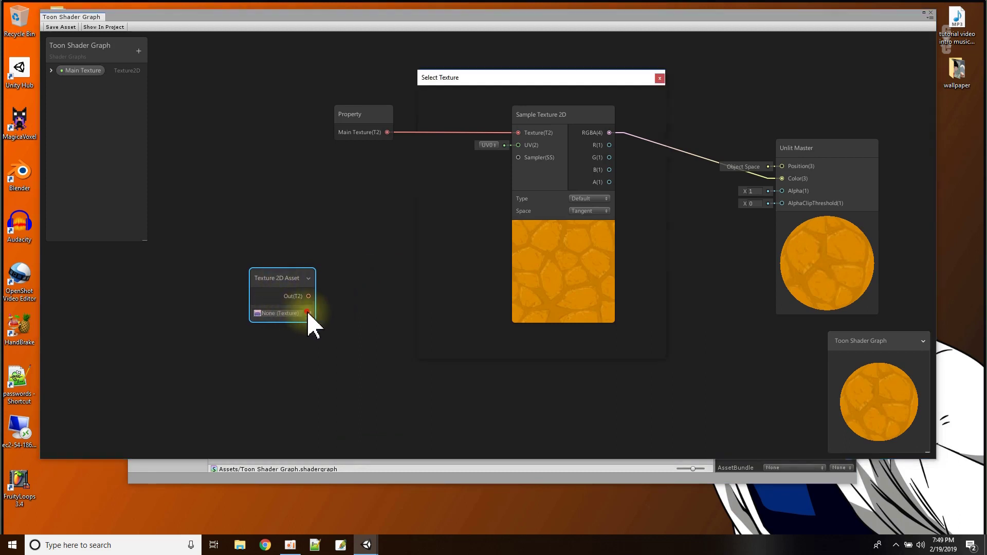
double_click(499, 149)
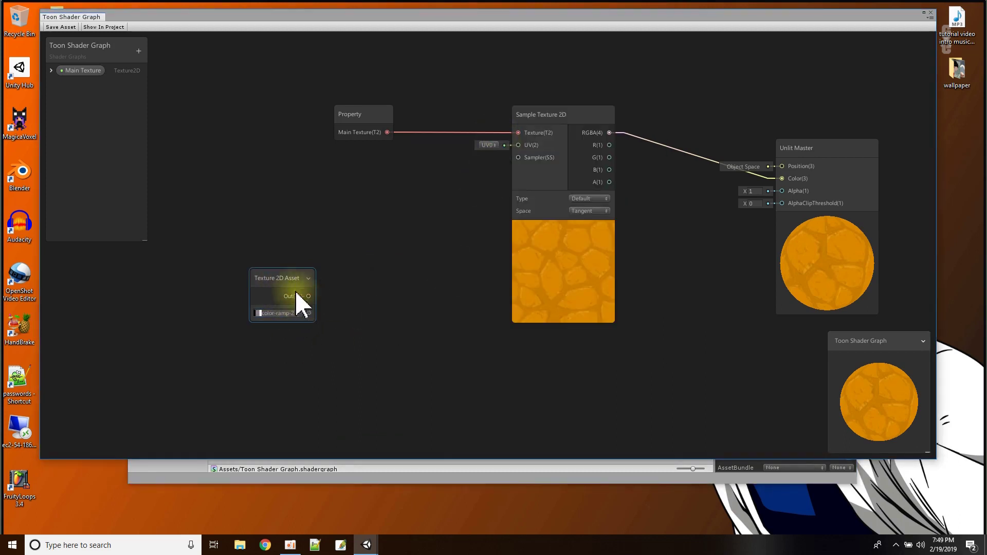
left_click_drag(282, 294, 264, 337)
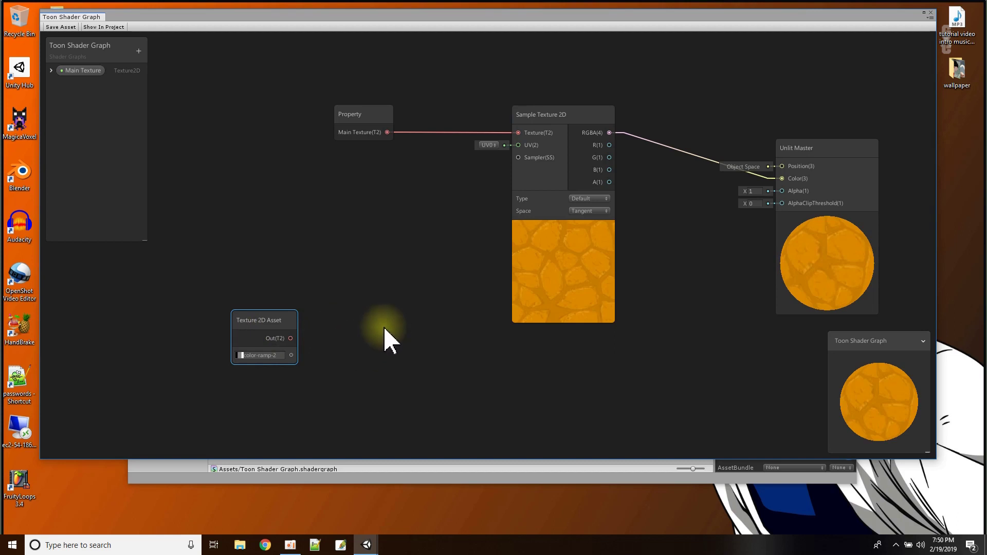
- Add a second Sample Texture 2D node below the first and feed its Texture input from the color-ramp-2 asset's output
left_click_drag(523, 113, 509, 94)
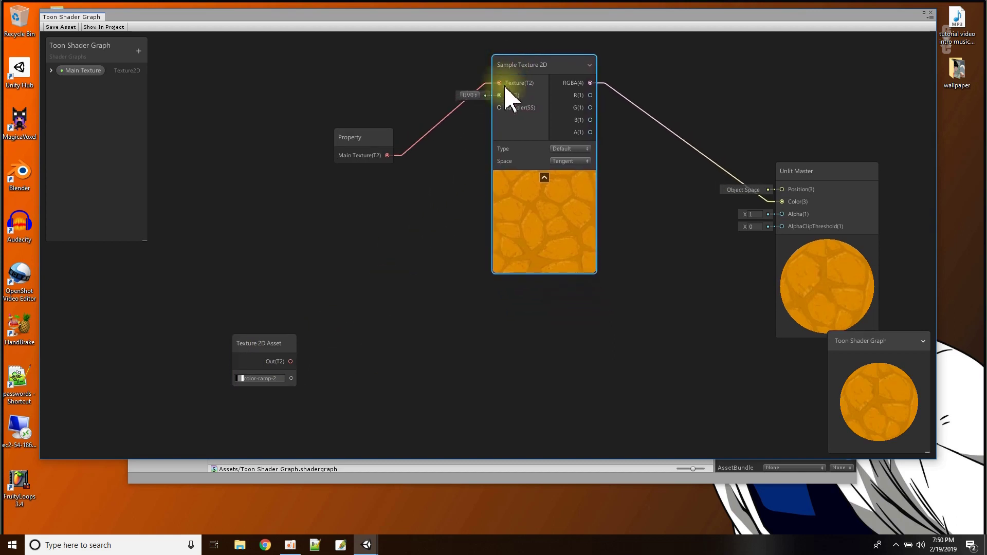
right_click(353, 350)
left_click(389, 357)
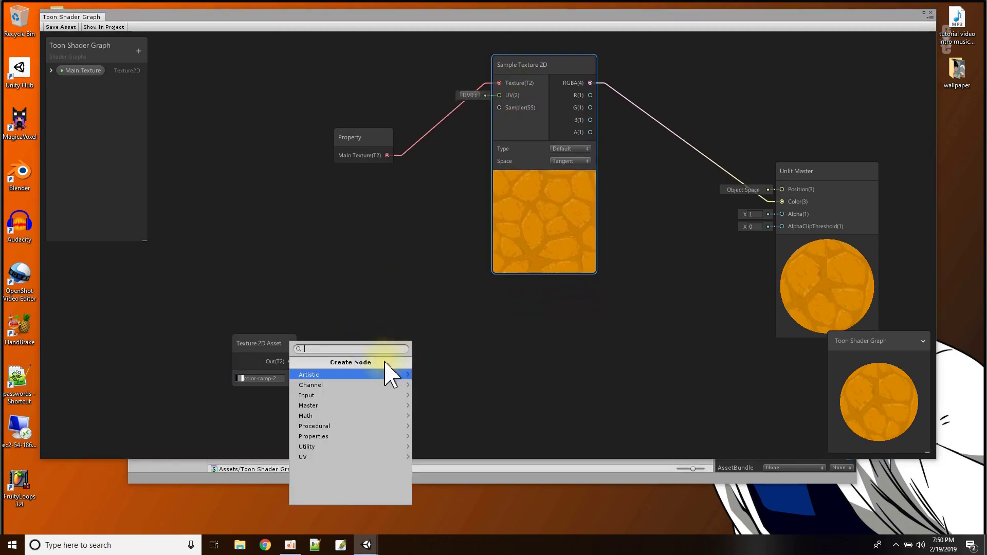
type("sample text")
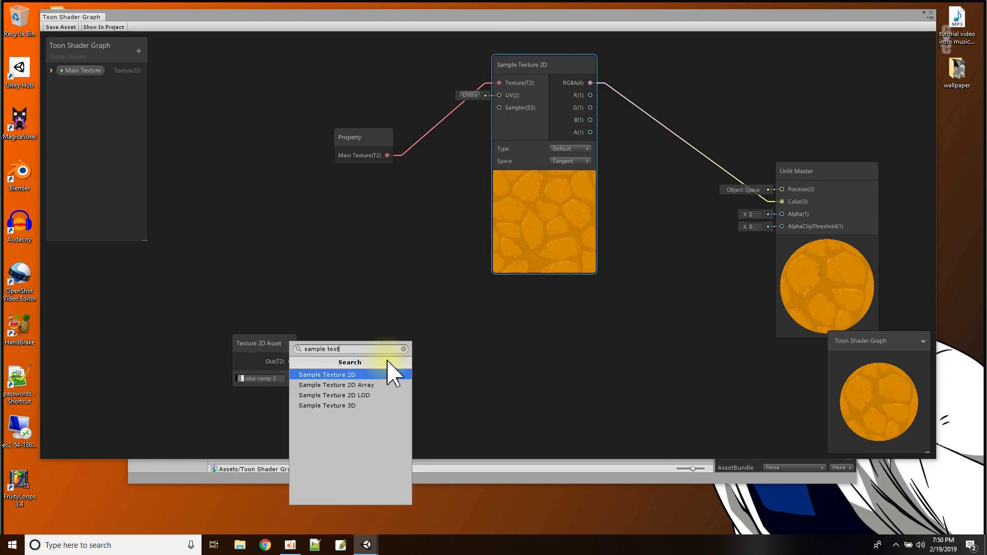
key("Return")
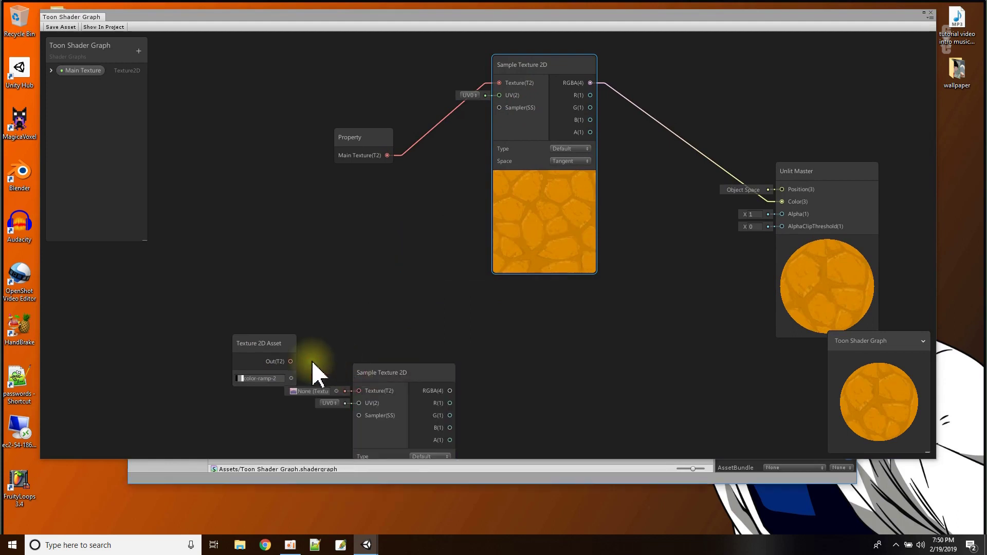
left_click_drag(399, 388, 423, 311)
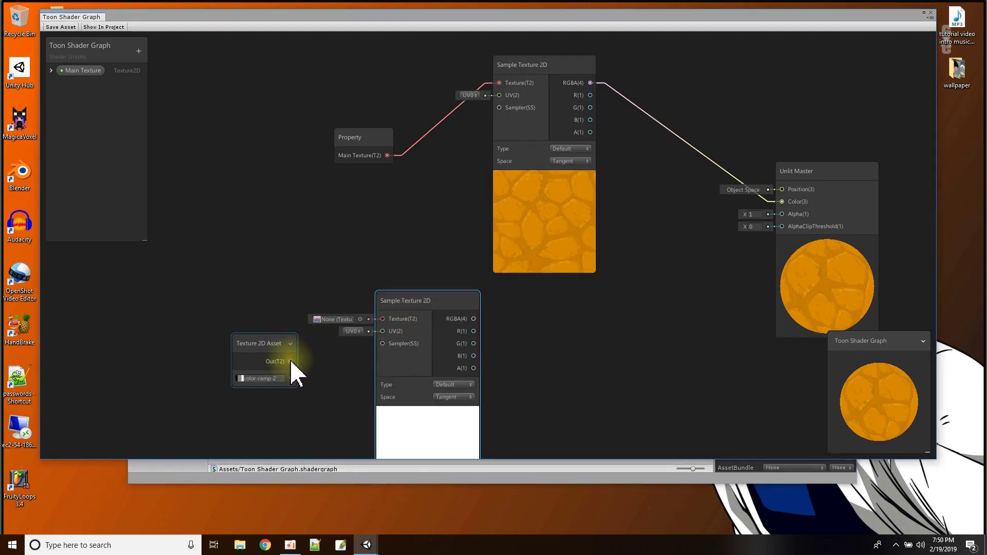
left_click_drag(291, 362, 384, 320)
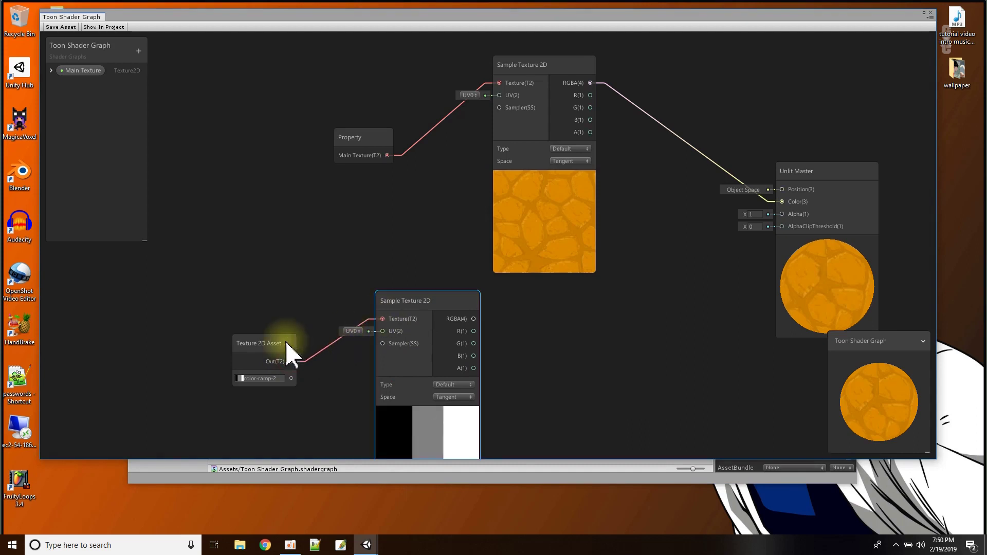
- Convert the color-ramp-2 Texture 2D Asset node to a graph property named Color Ramp
left_click_drag(286, 344, 278, 268)
right_click(271, 275)
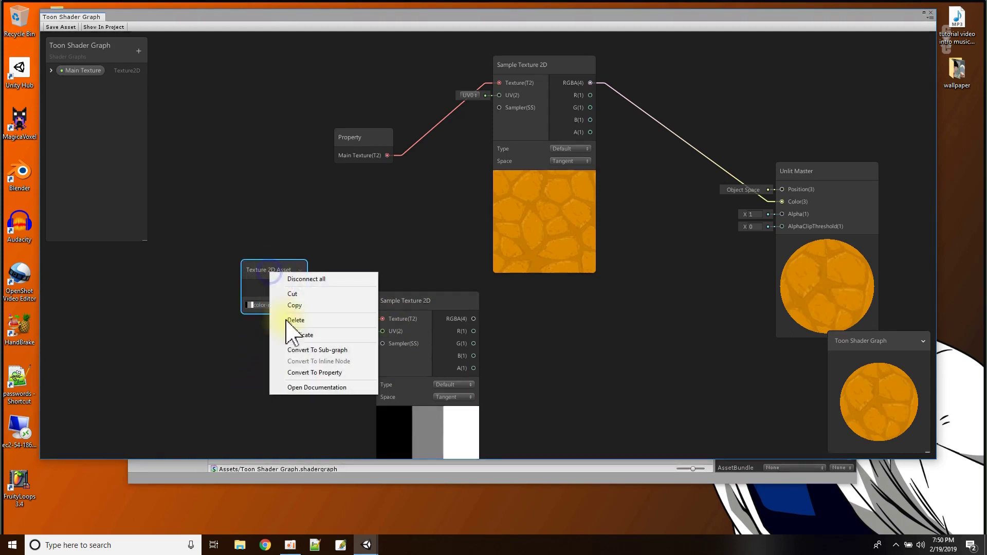
left_click(322, 374)
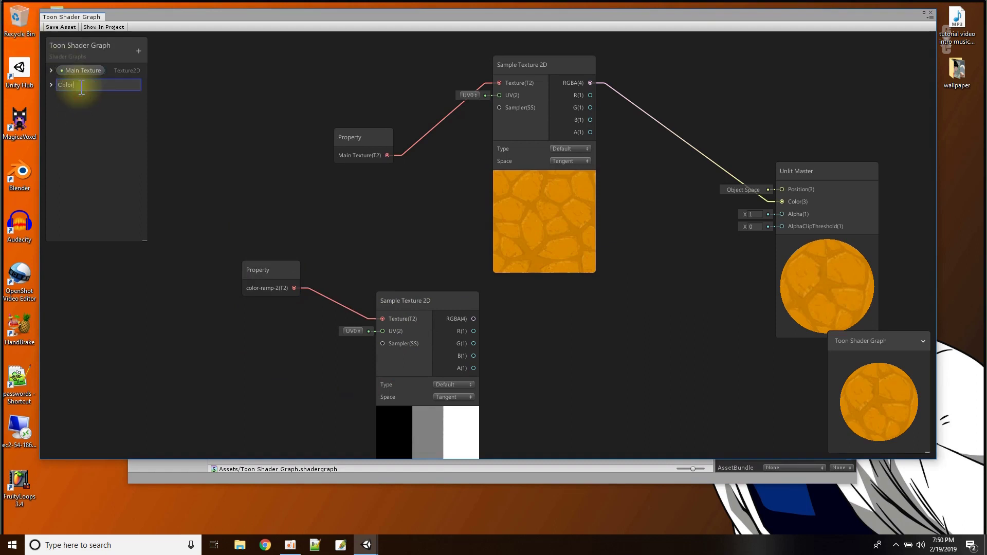
key("Return")
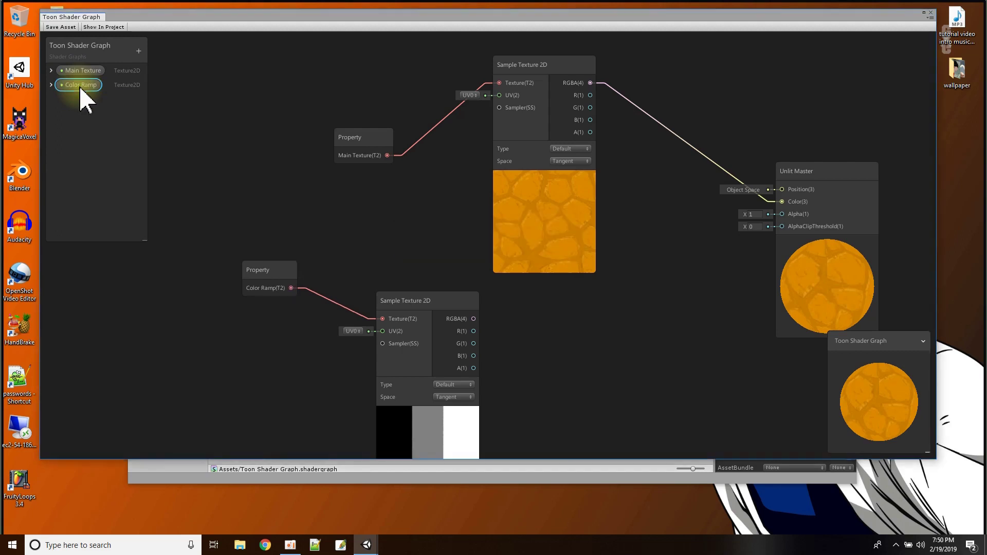
- Arrange the two property nodes beside their Sample Texture 2D nodes, with the Color Ramp pair below the Main Texture pair
left_click_drag(409, 314, 524, 308)
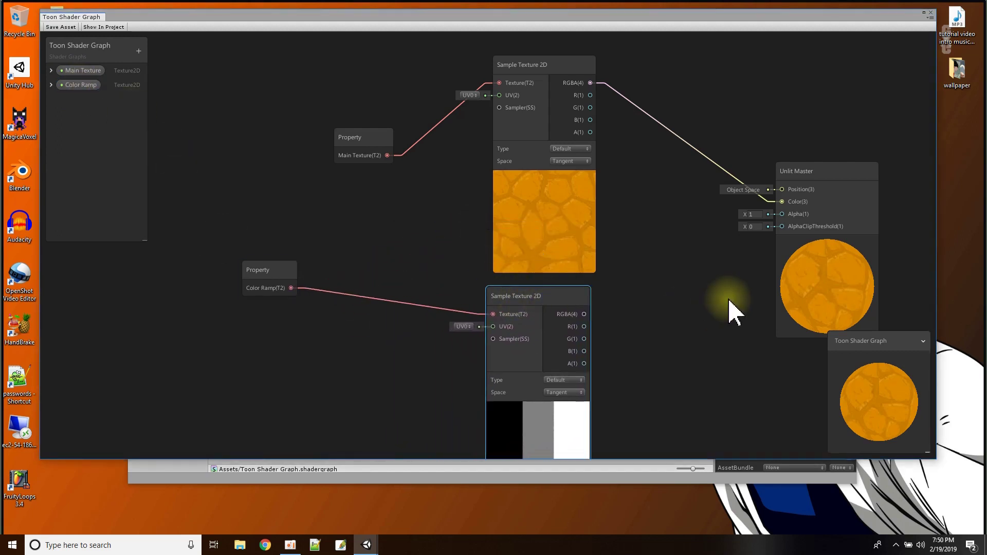
middle_click_drag(734, 309, 684, 248)
left_click_drag(231, 211, 344, 230)
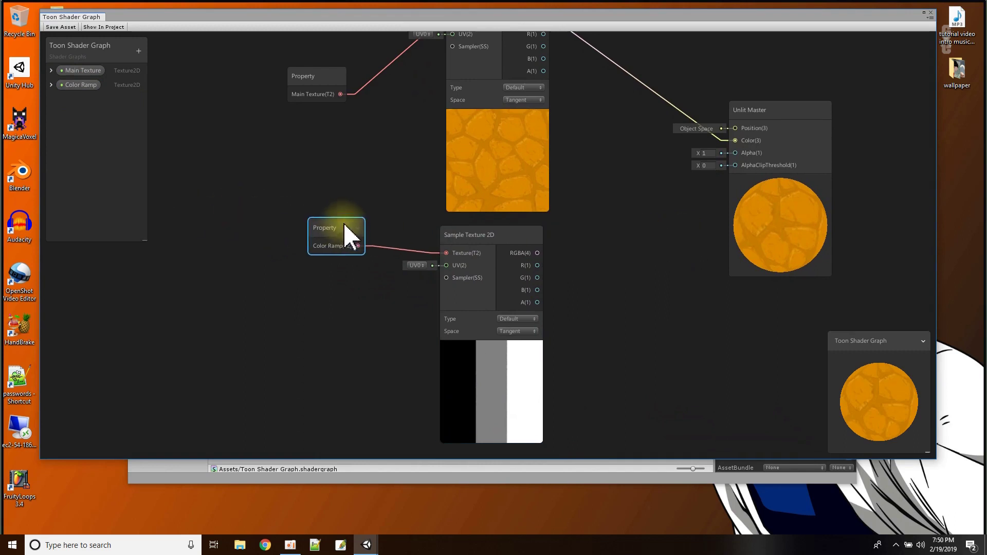
left_click_drag(324, 93, 353, 100)
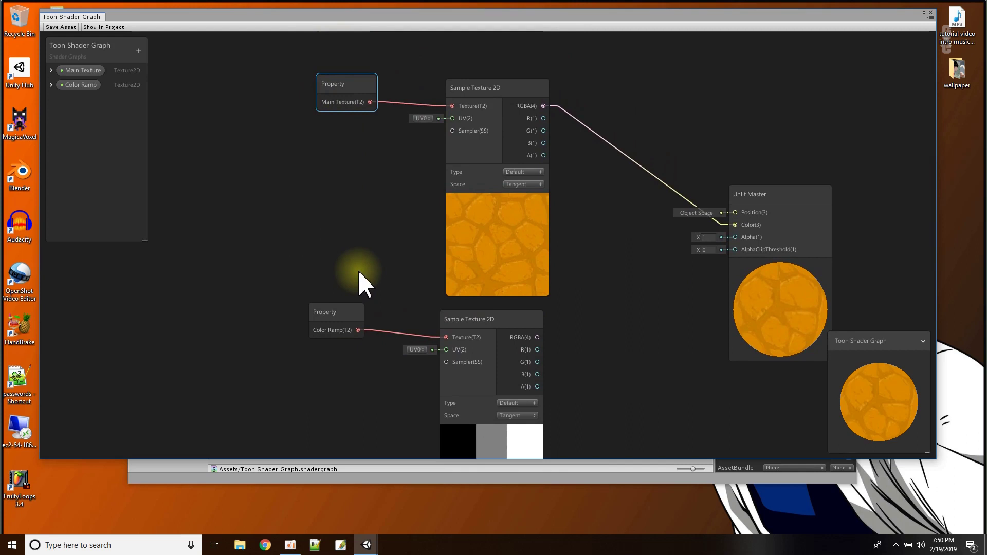
middle_click_drag(399, 299, 346, 171)
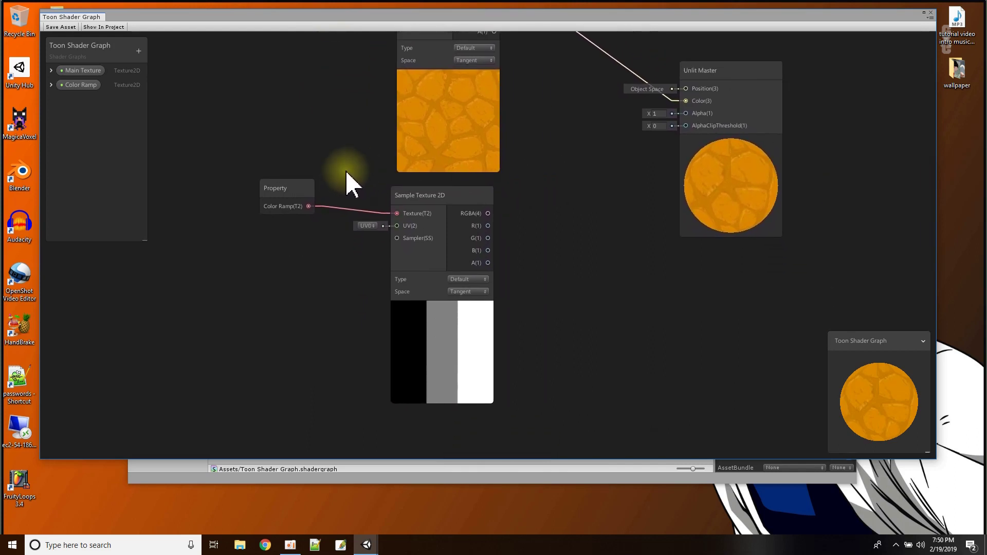
left_click_drag(450, 209, 454, 212)
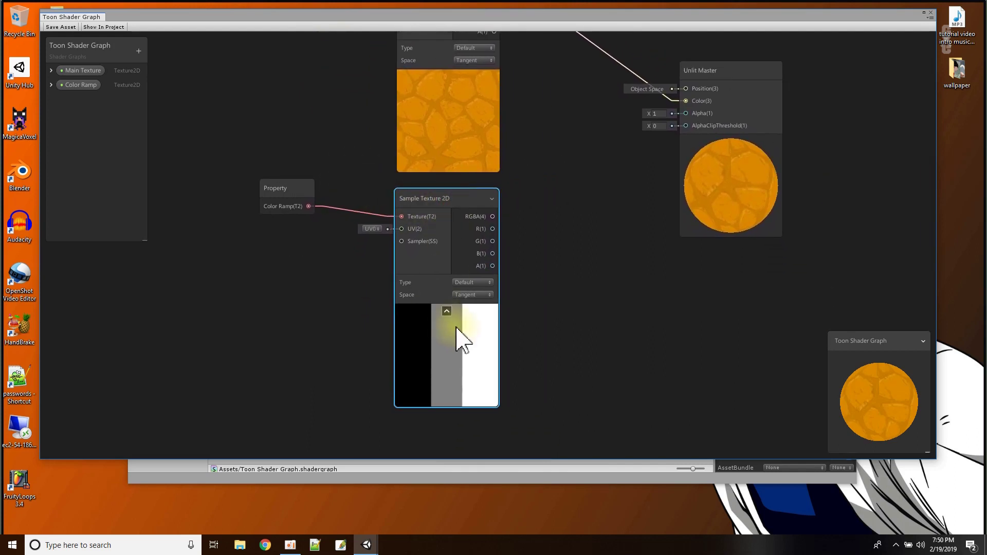
- Add a Multiply node before the Unlit Master and connect the main texture sample's RGBA output to its A input
middle_click_drag(558, 194, 544, 273)
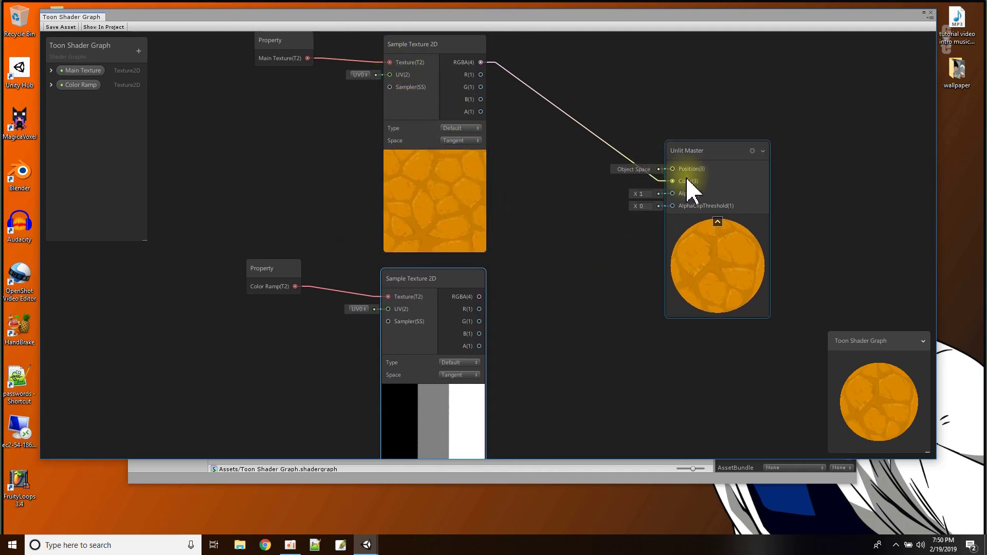
left_click_drag(713, 153, 803, 147)
right_click(572, 203)
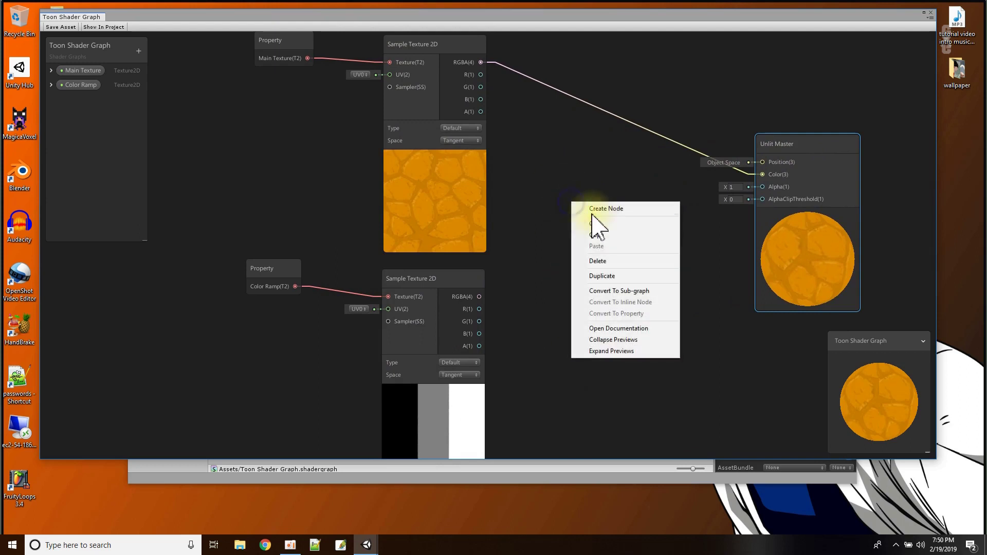
left_click(605, 208)
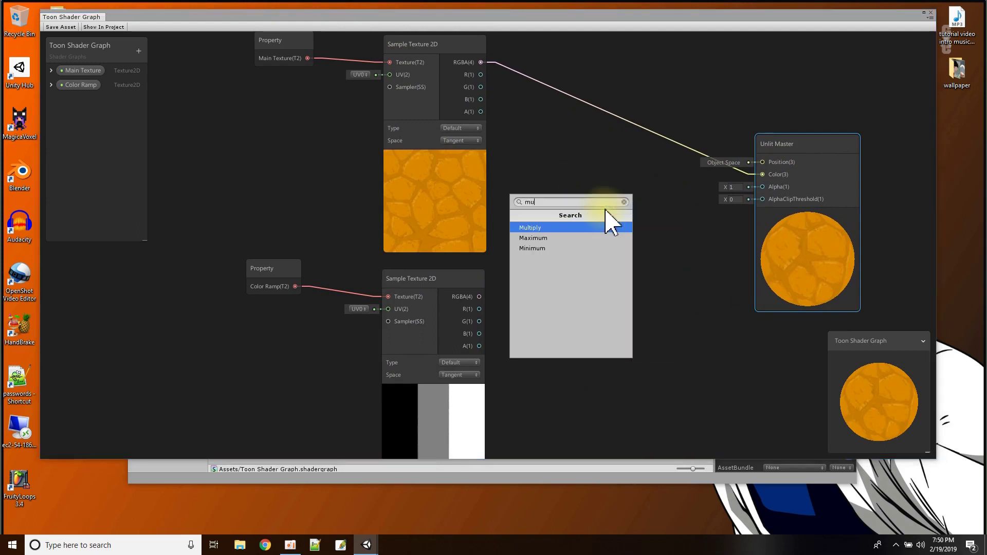
left_click(548, 230)
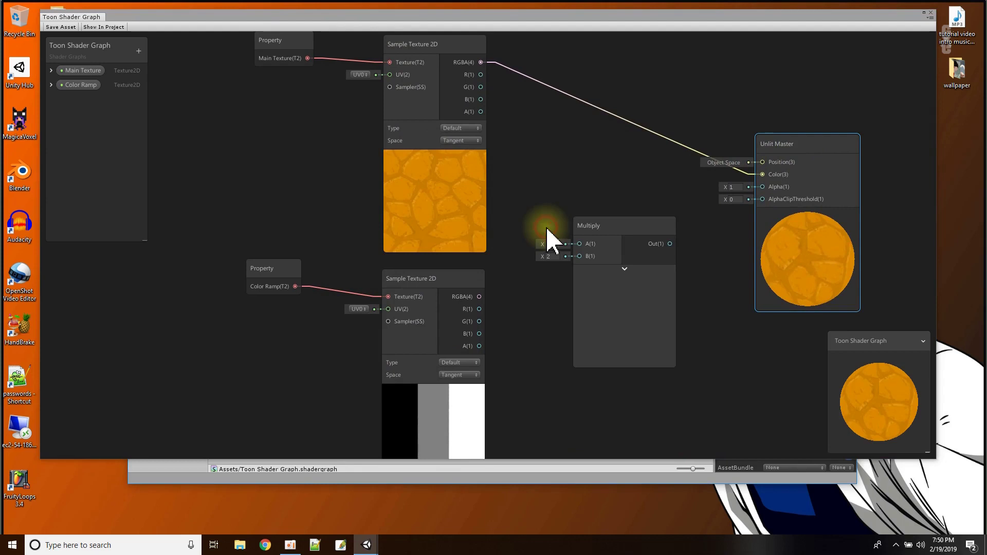
left_click_drag(611, 238, 622, 220)
left_click(481, 66)
left_click_drag(480, 62, 592, 247)
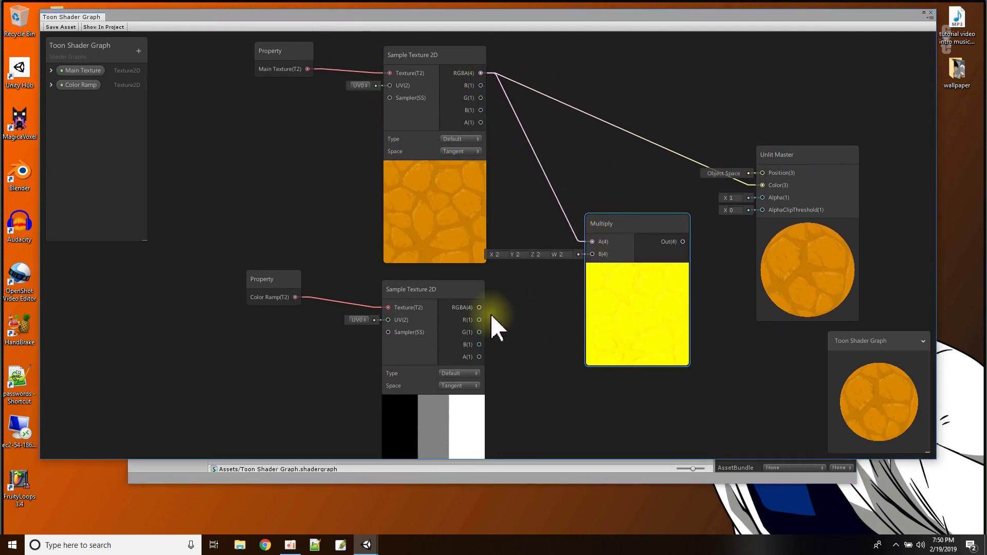
- Connect the color ramp sample's RGBA output to Multiply's B input, feed Multiply's output into the Unlit Master's Color, and save the asset
left_click_drag(479, 308, 594, 254)
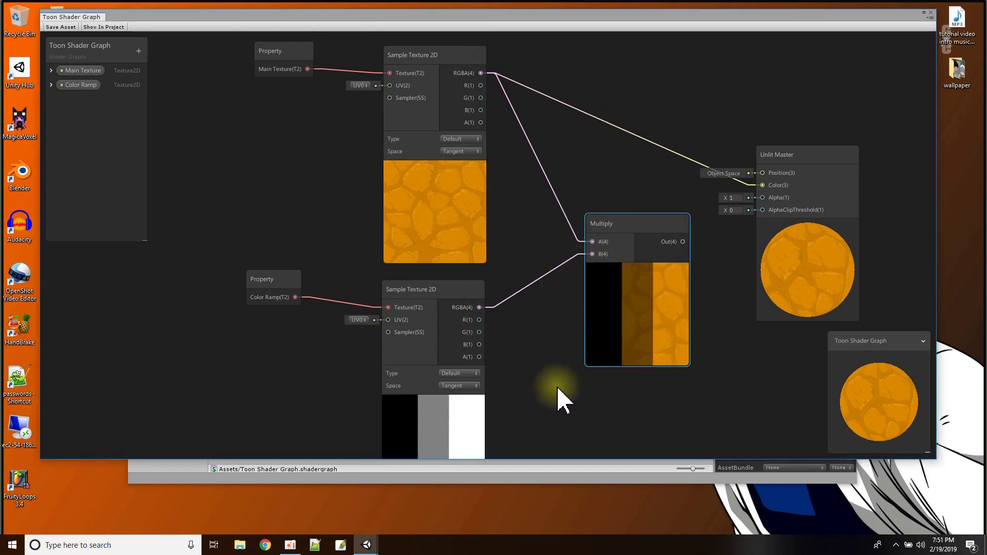
left_click_drag(683, 242, 764, 190)
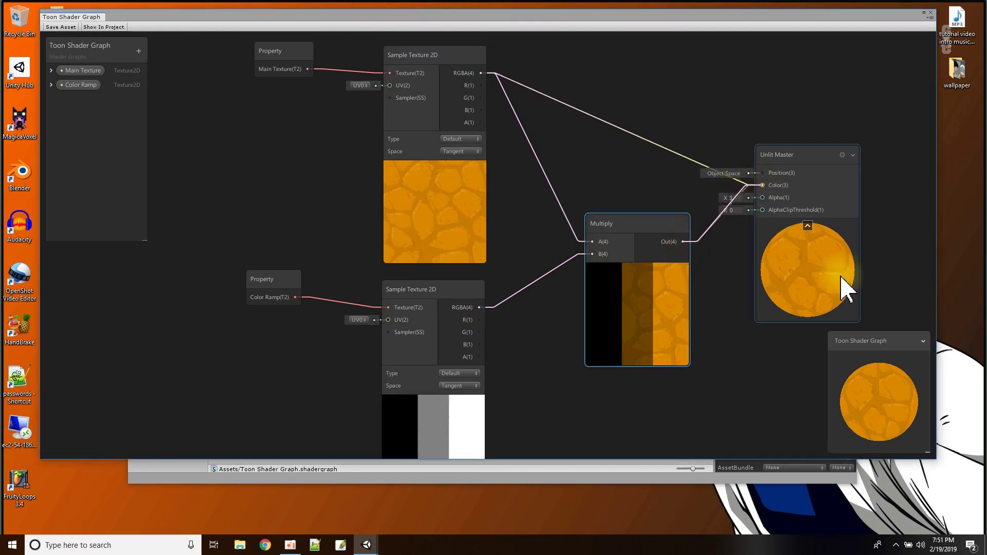
left_click_drag(887, 407, 923, 413)
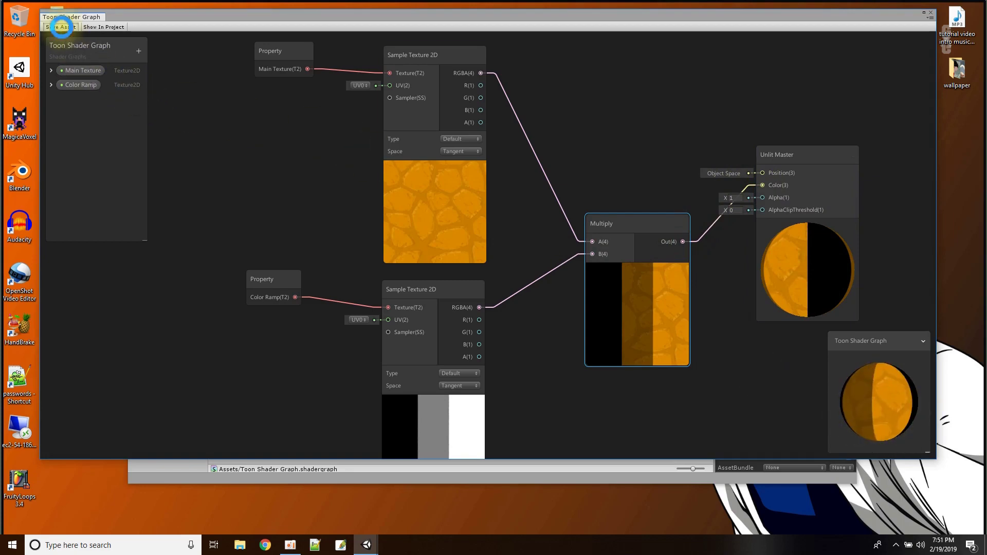
- Check the settings of the Main Texture and Color Ramp properties on the graph's blackboard
left_click_drag(146, 22, 132, 6)
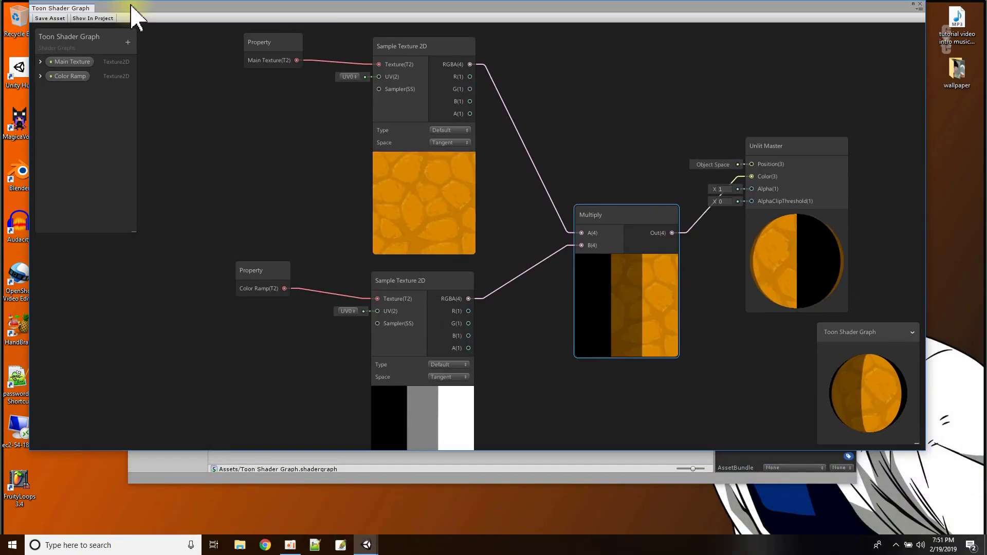
left_click(39, 62)
left_click(40, 62)
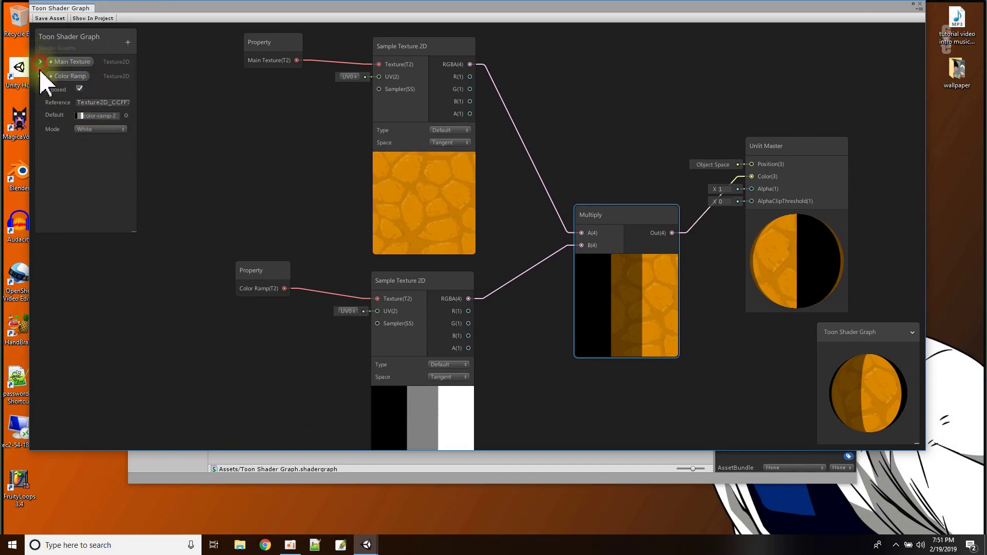
left_click(41, 76)
- Assign the orange texture as Main Texture and color-ramp-2 as Color Ramp on the Toon Material
left_click_drag(139, 16, 154, 275)
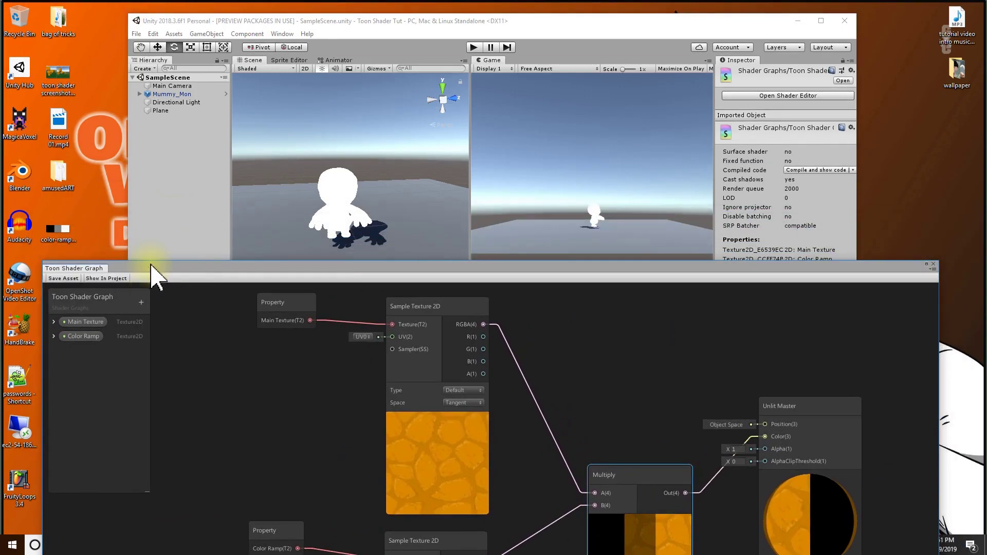
left_click(171, 94)
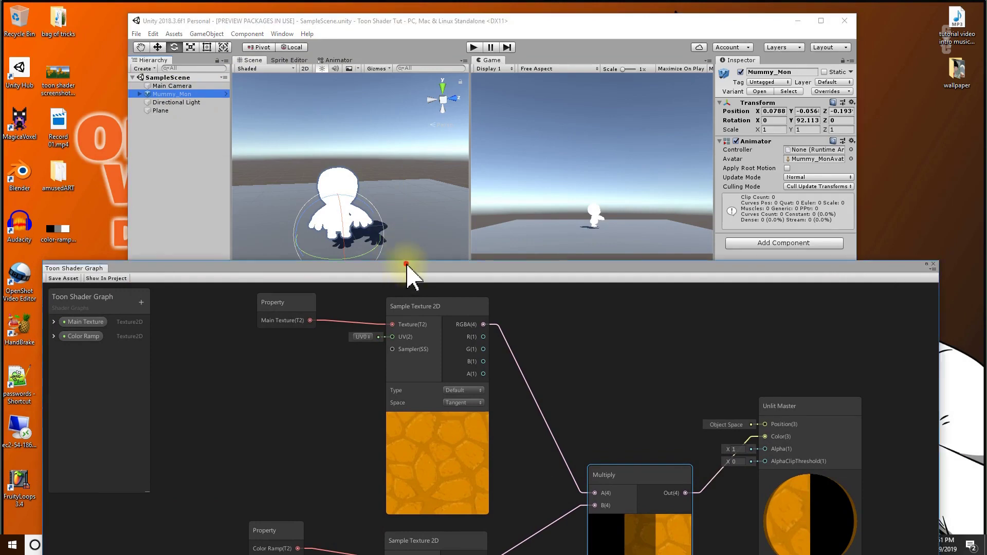
left_click_drag(410, 268, 470, 478)
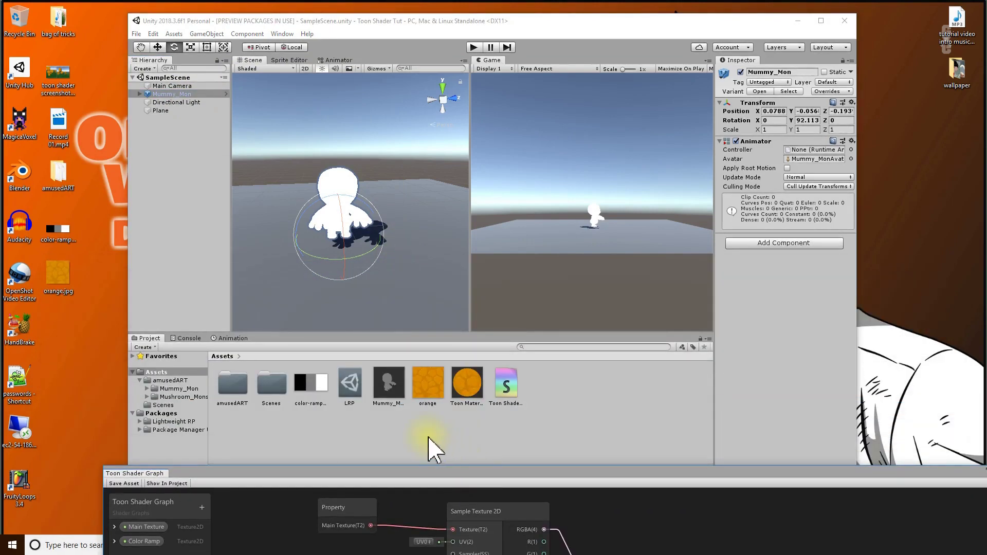
left_click(480, 385)
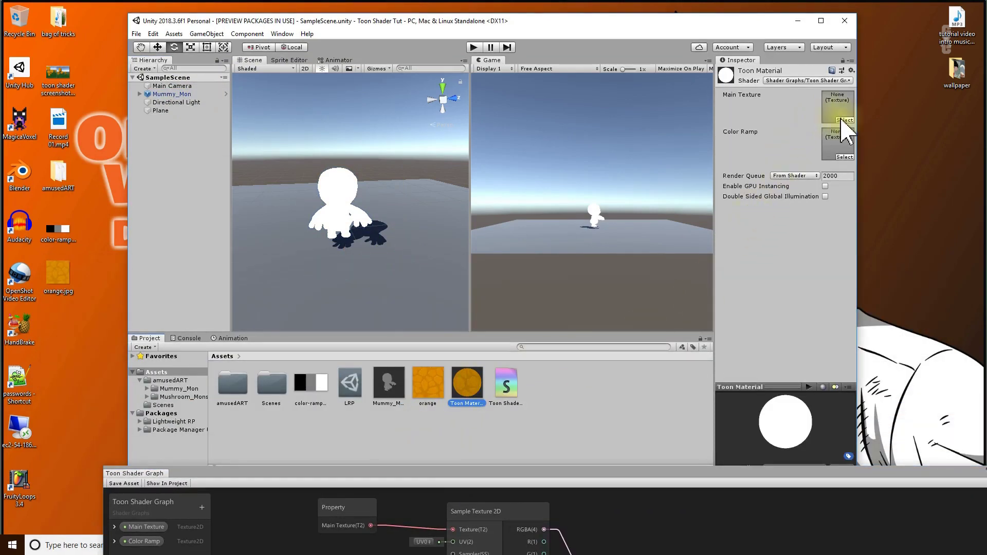
left_click(843, 119)
left_click(456, 276)
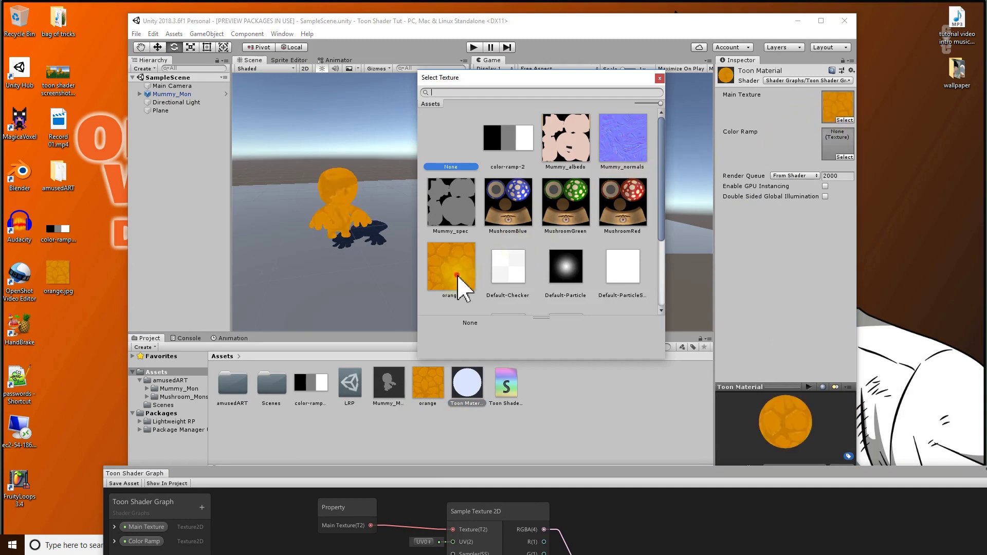
left_click(848, 157)
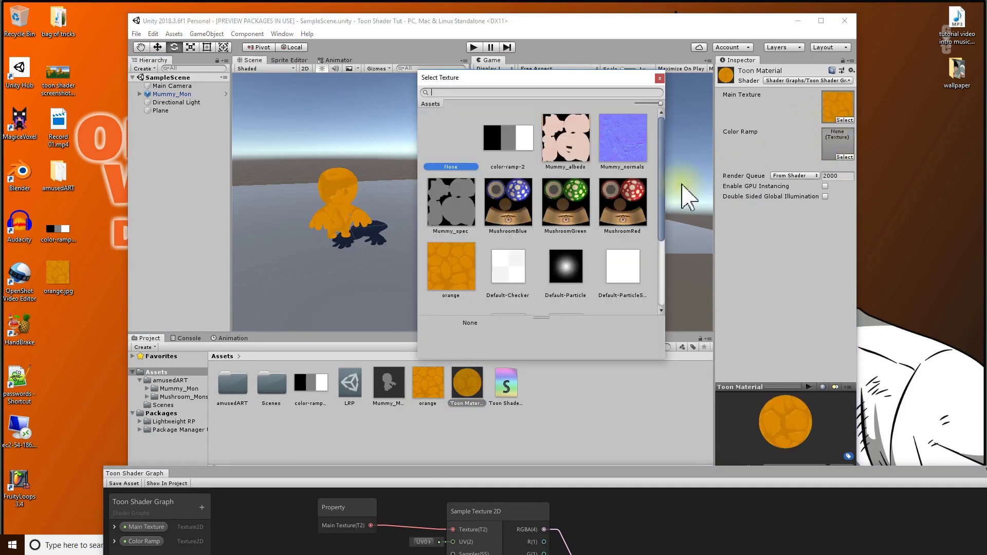
left_click(516, 154)
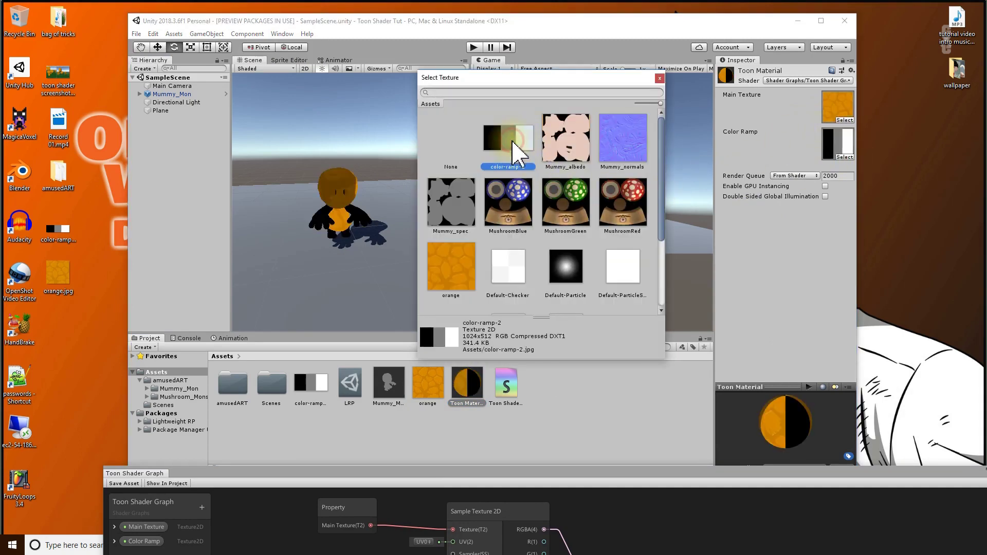
left_click(659, 78)
scroll(368, 261, "up", 5)
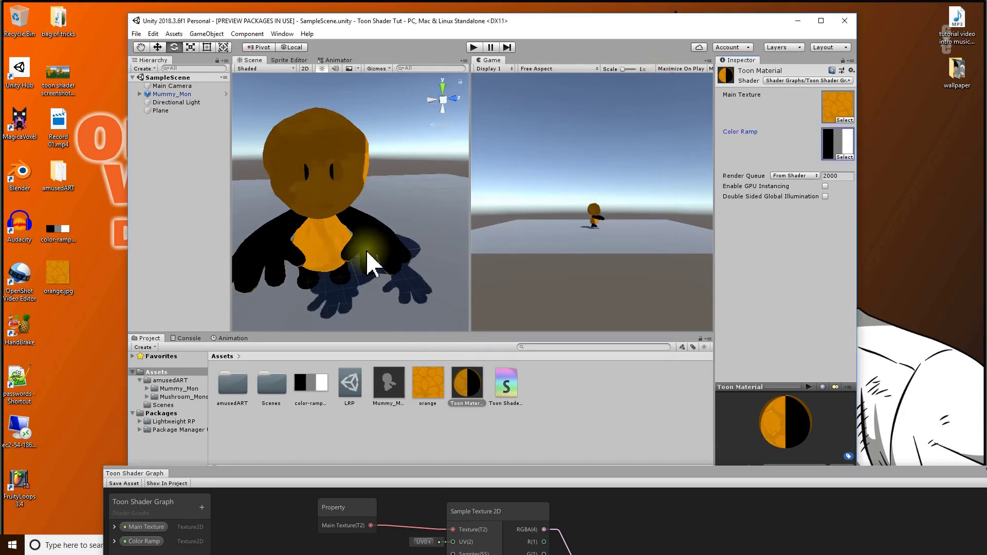
scroll(368, 261, "down", 2)
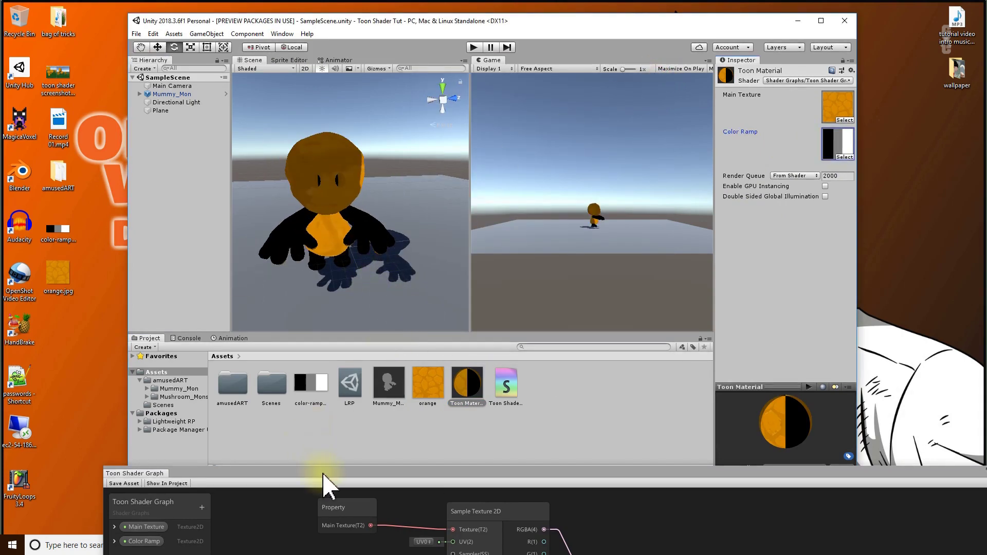
- Add a Normal Vector node in the empty graph area before the Color Ramp property node
left_click_drag(327, 479, 273, 51)
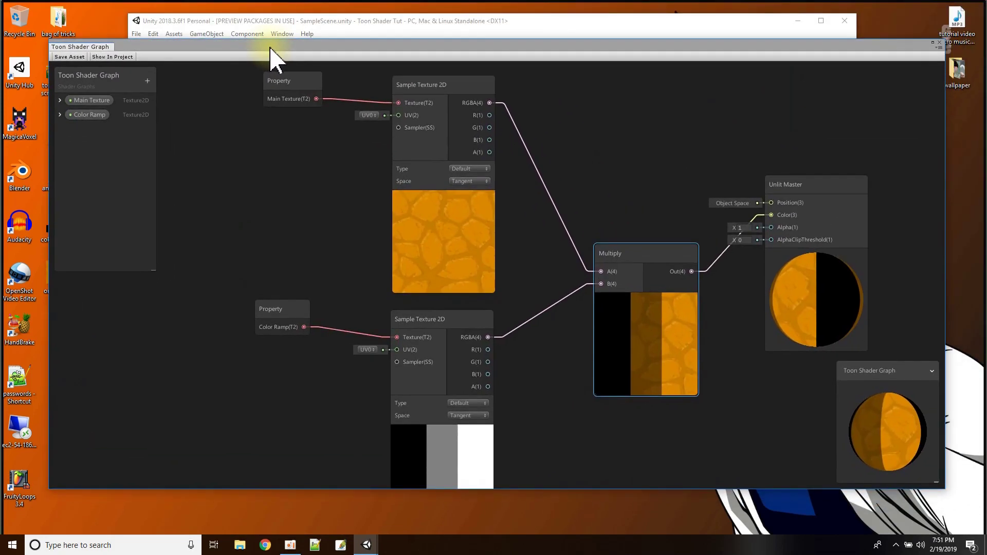
scroll(271, 264, "down", 2)
middle_click_drag(271, 264, 459, 215)
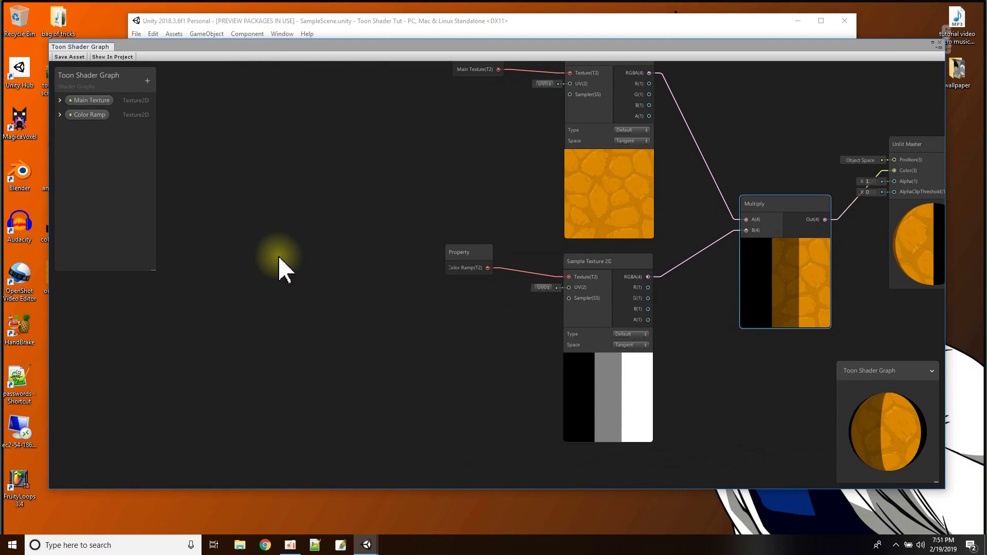
right_click(201, 256)
left_click(224, 261)
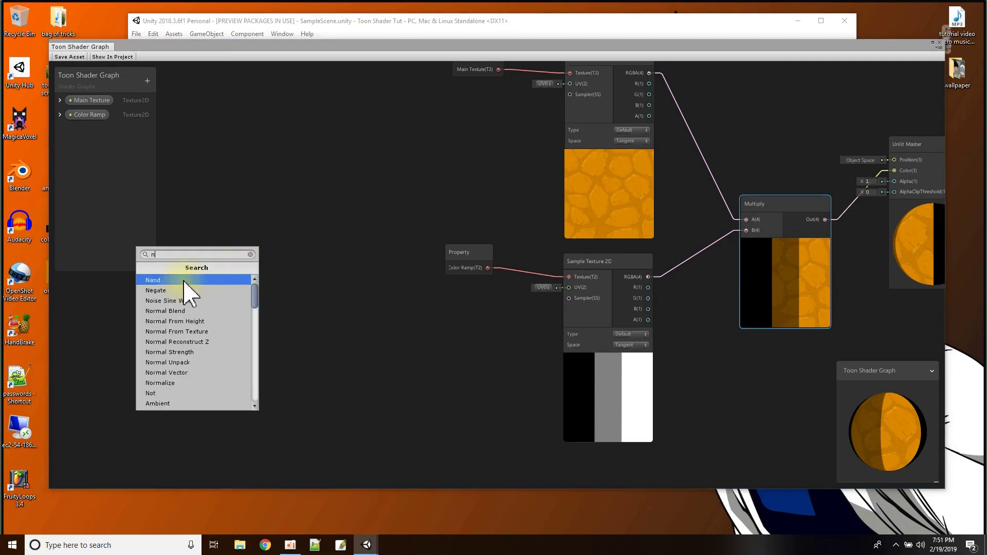
type("or")
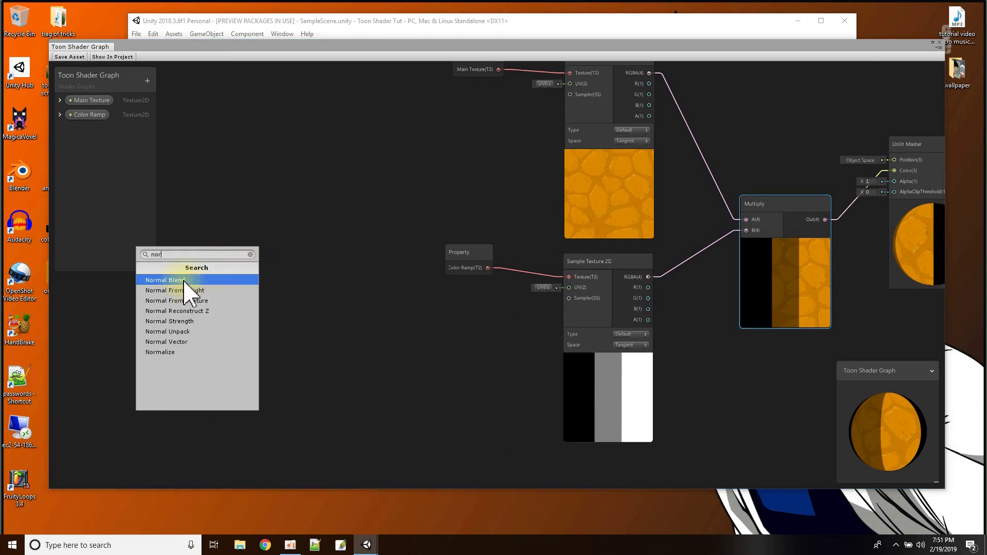
left_click(178, 342)
left_click(218, 278)
left_click_drag(218, 278, 209, 280)
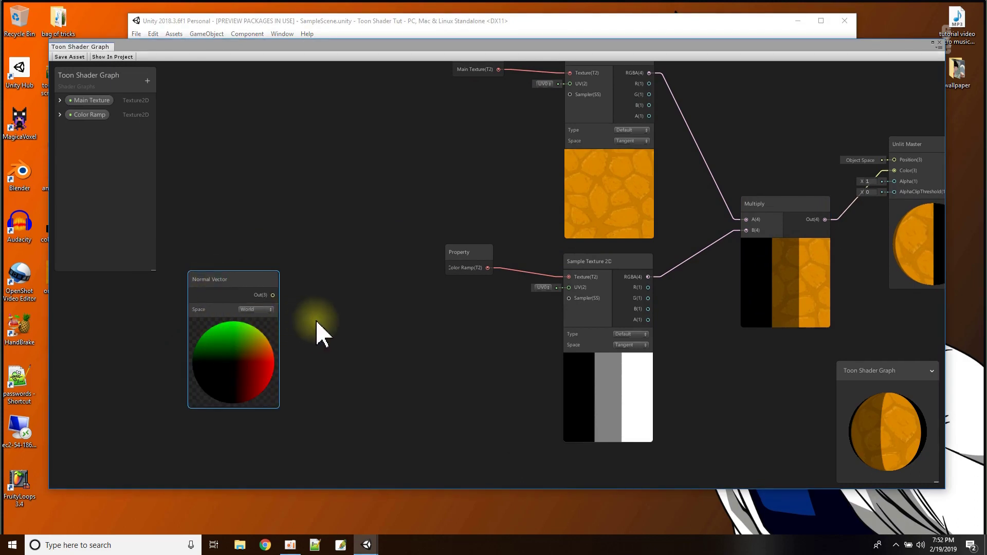
- Create a Vector4 property named Light Direction and place its node below the Normal Vector node
middle_click_drag(317, 331, 354, 204)
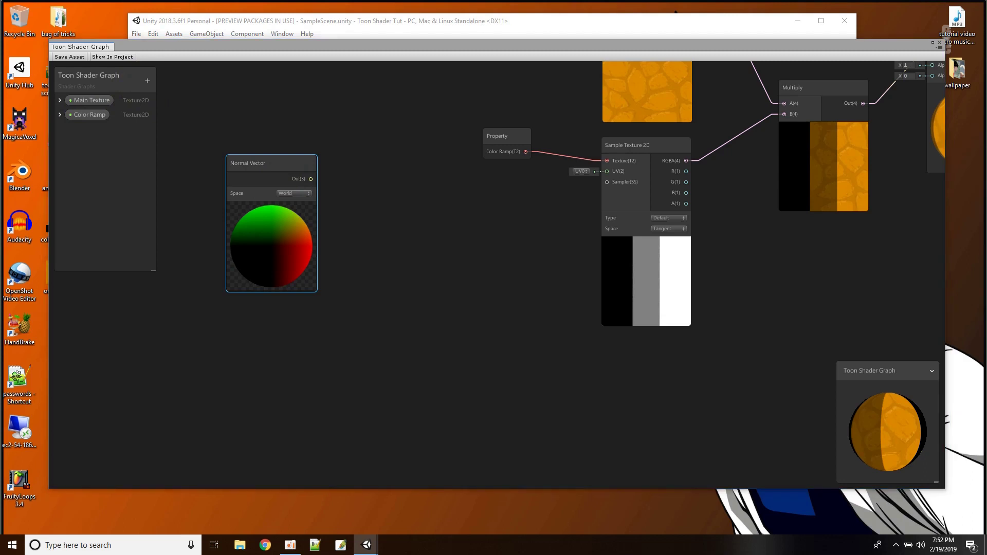
left_click(148, 81)
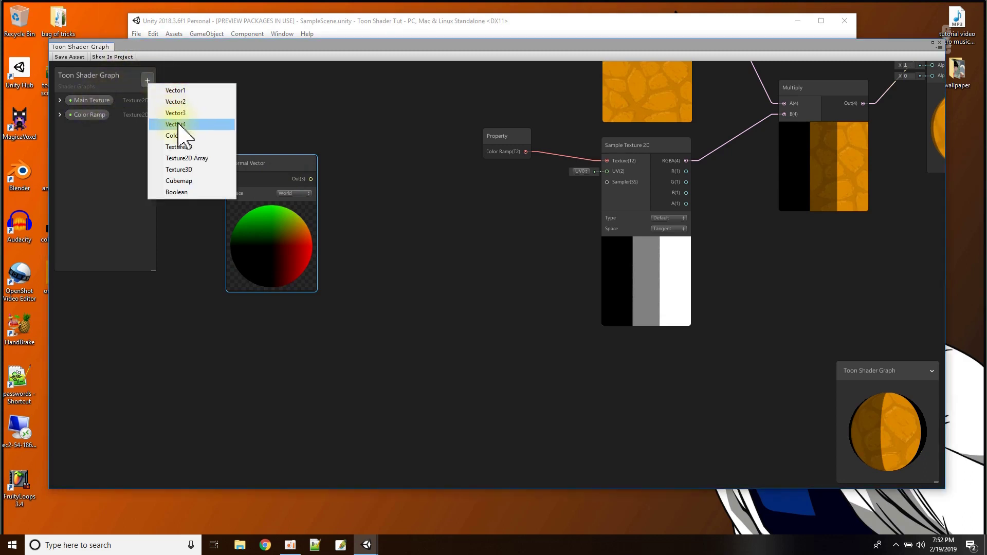
left_click(178, 124)
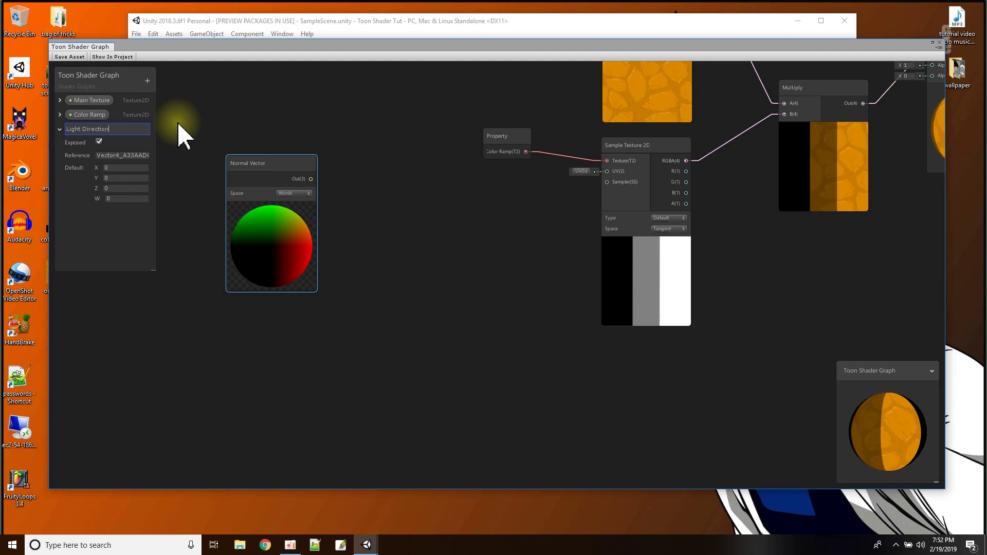
key("Return")
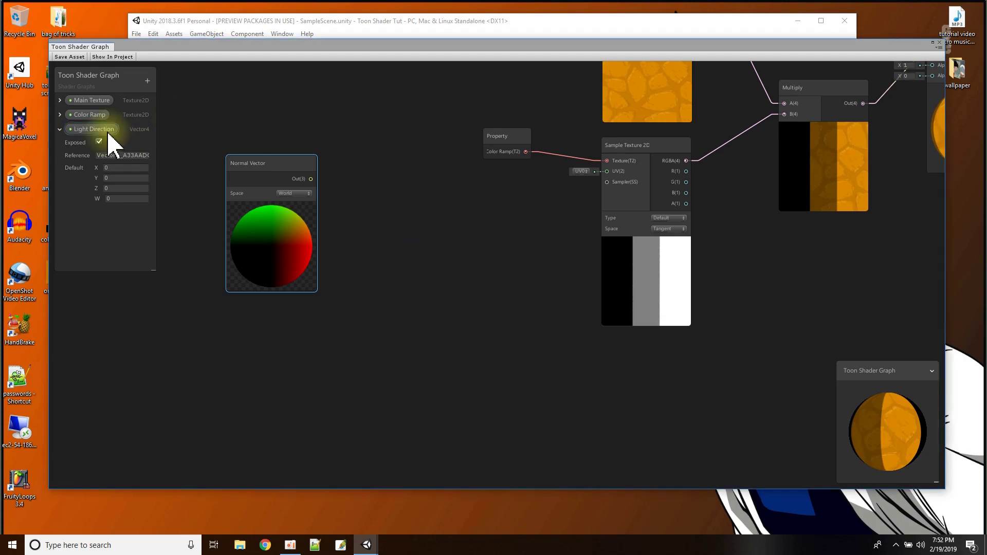
left_click_drag(93, 130, 264, 351)
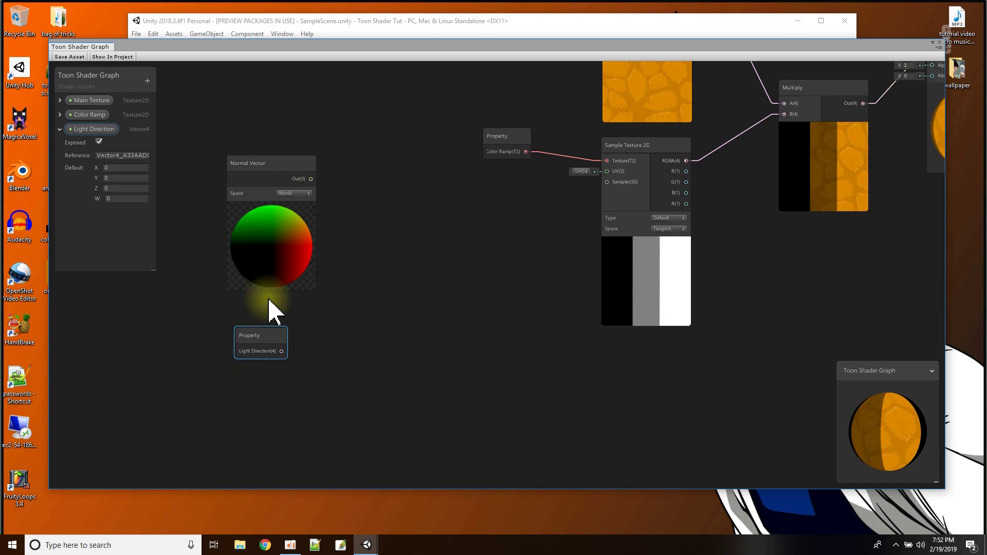
- Add a Dot Product node between the Normal Vector node and the color ramp's Sample Texture 2D node
right_click(367, 265)
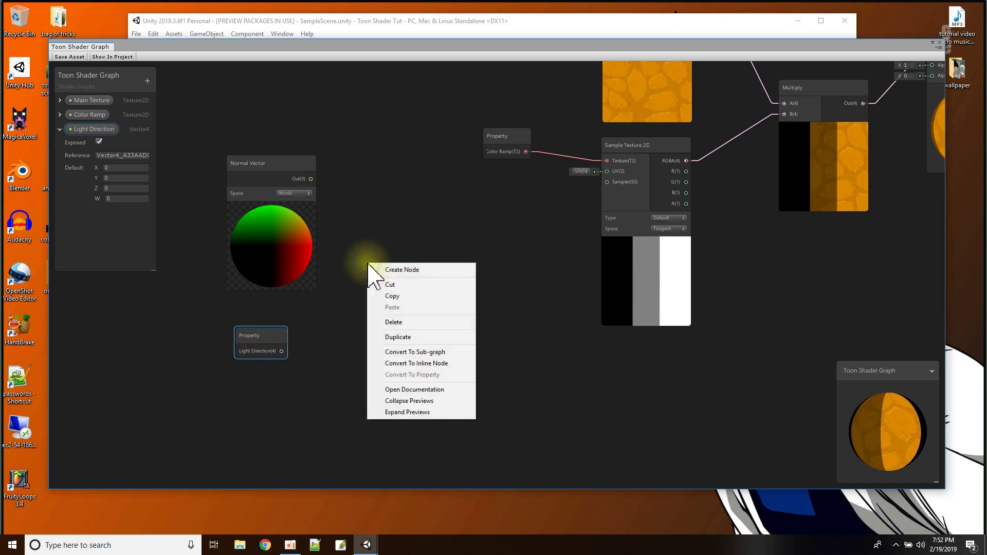
left_click(371, 267)
type("dot")
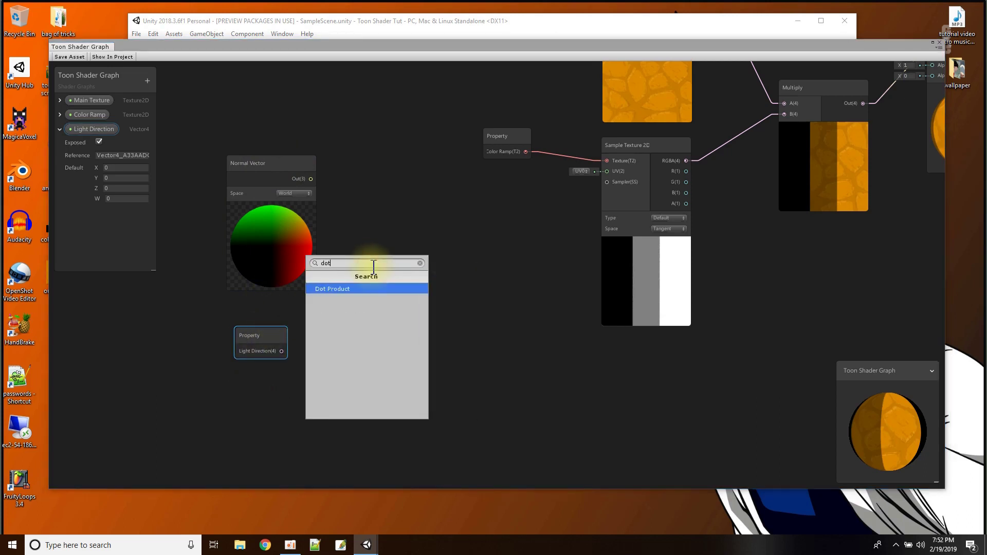
left_click(334, 289)
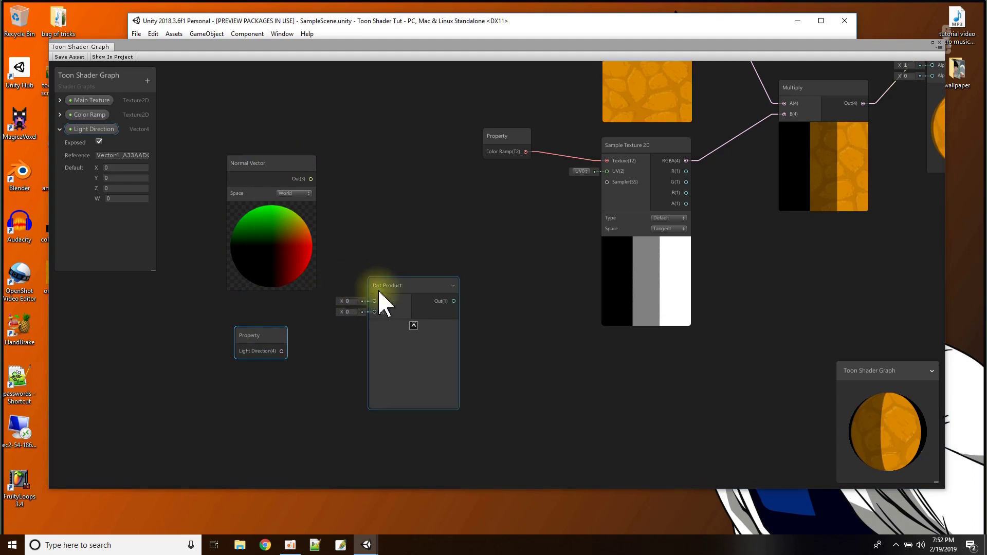
left_click_drag(386, 273, 389, 256)
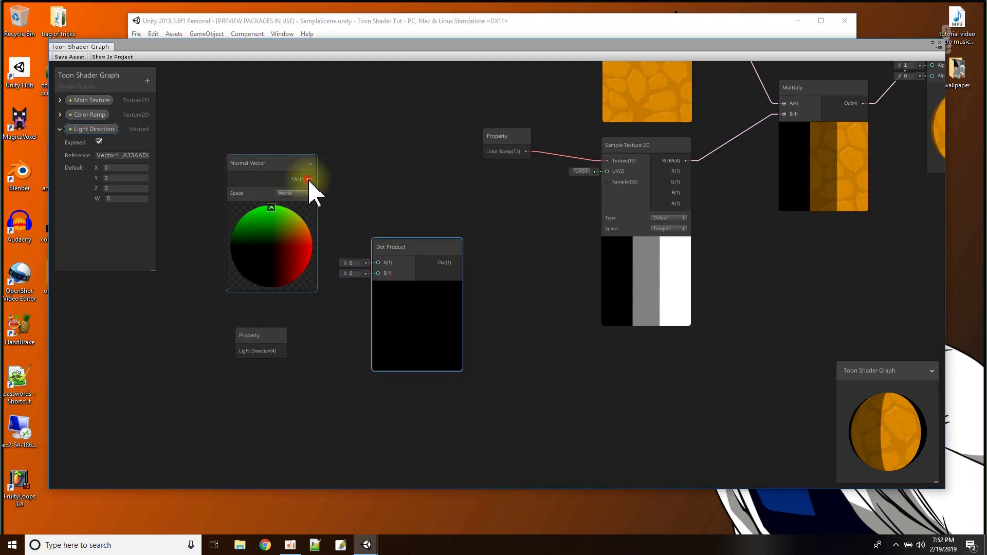
- Connect Normal Vector to the Dot Product's A input and Light Direction to its B input, and save the asset
left_click_drag(311, 179, 377, 265)
left_click_drag(283, 351, 385, 276)
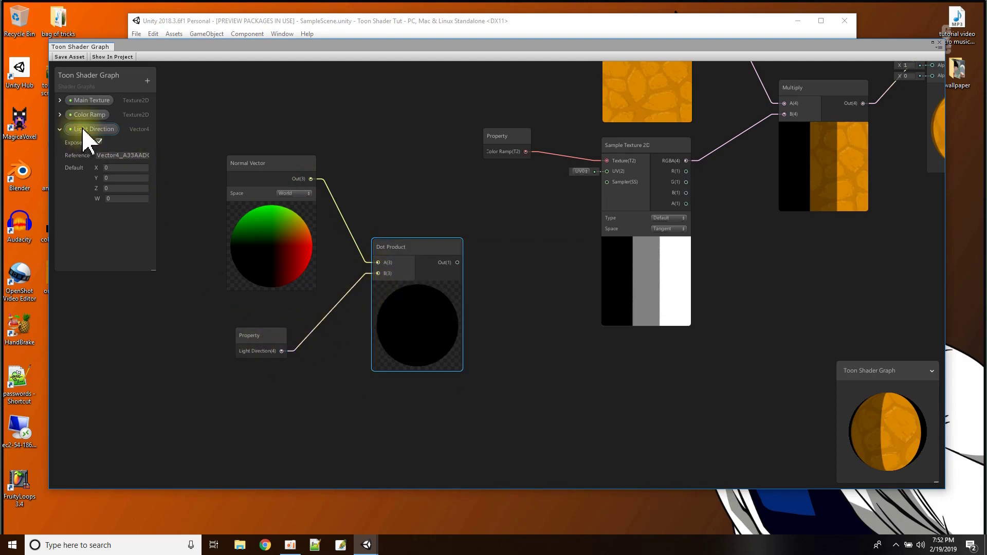
left_click(67, 57)
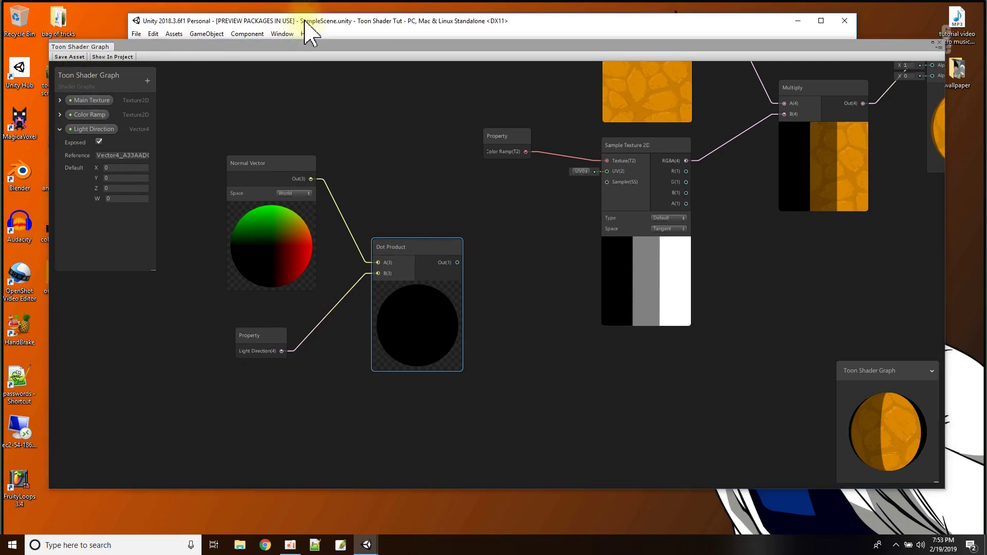
- Set the default value of the Light Direction property to X 0.5 and Y 0.5
left_click_drag(302, 51, 307, 442)
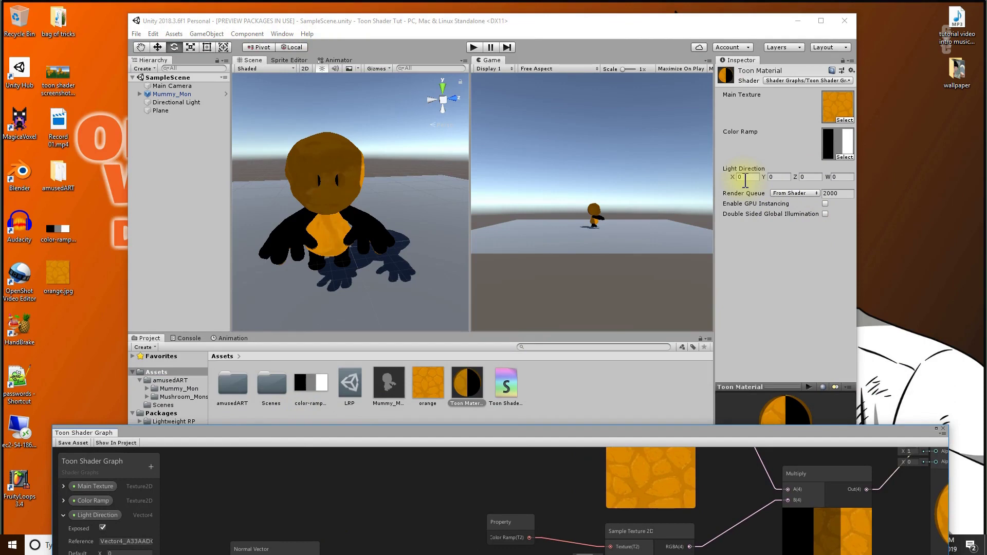
left_click_drag(309, 432, 293, 91)
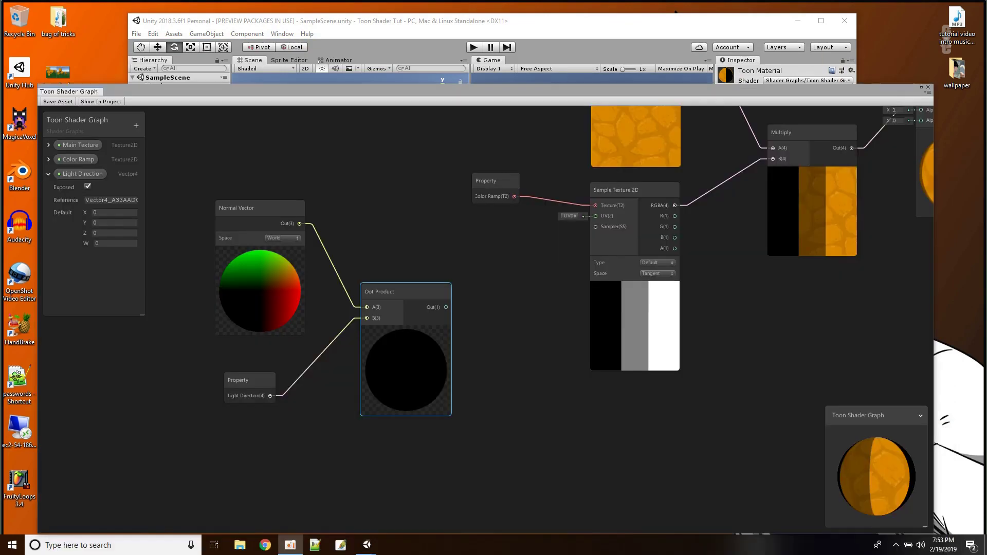
left_click(115, 212)
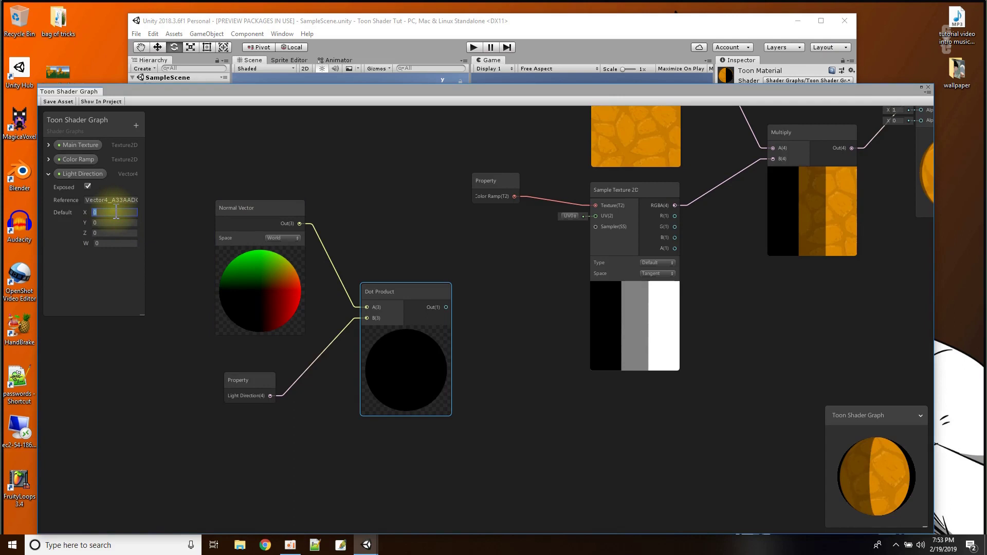
type(".5")
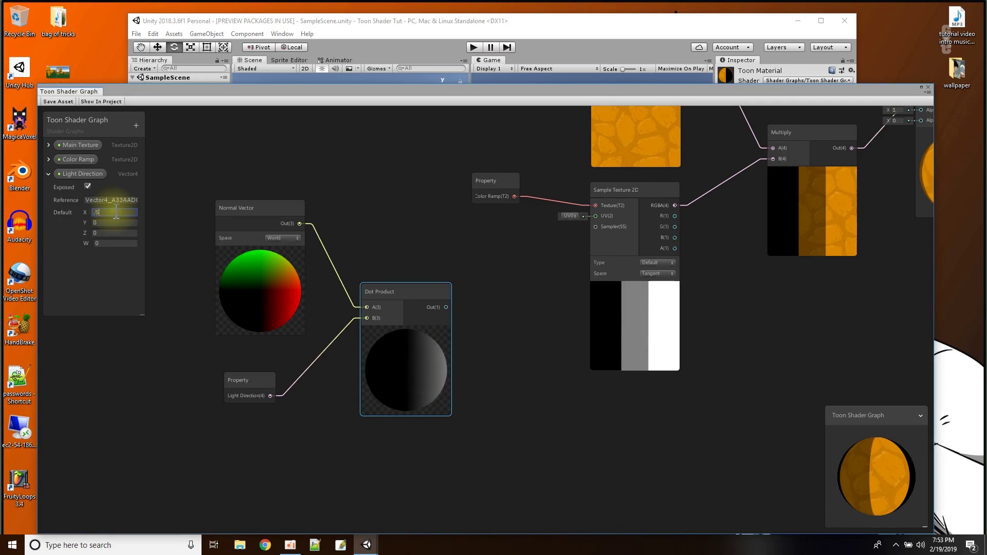
type(".5")
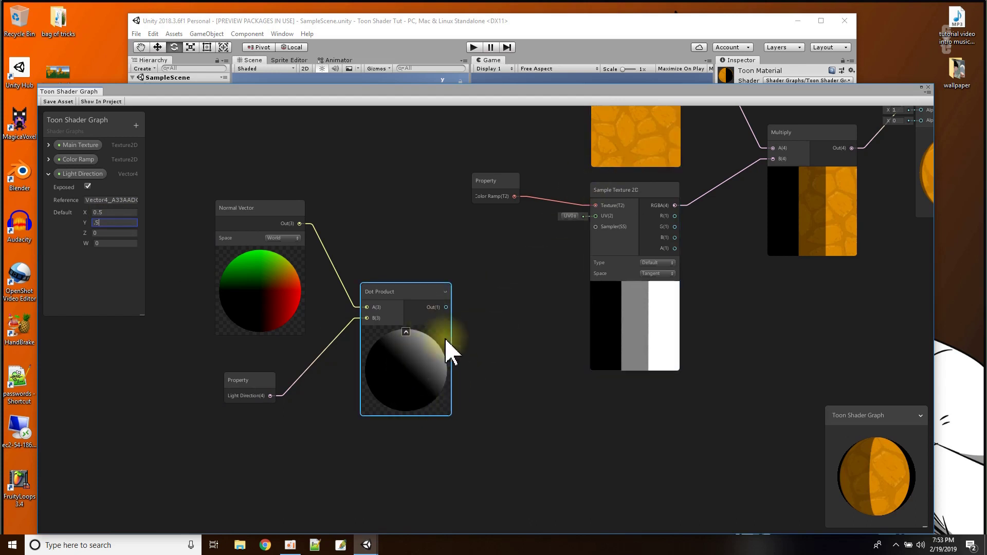
- Set the reference name of the Light Direction property to _ToonLightDirection
left_click(112, 201)
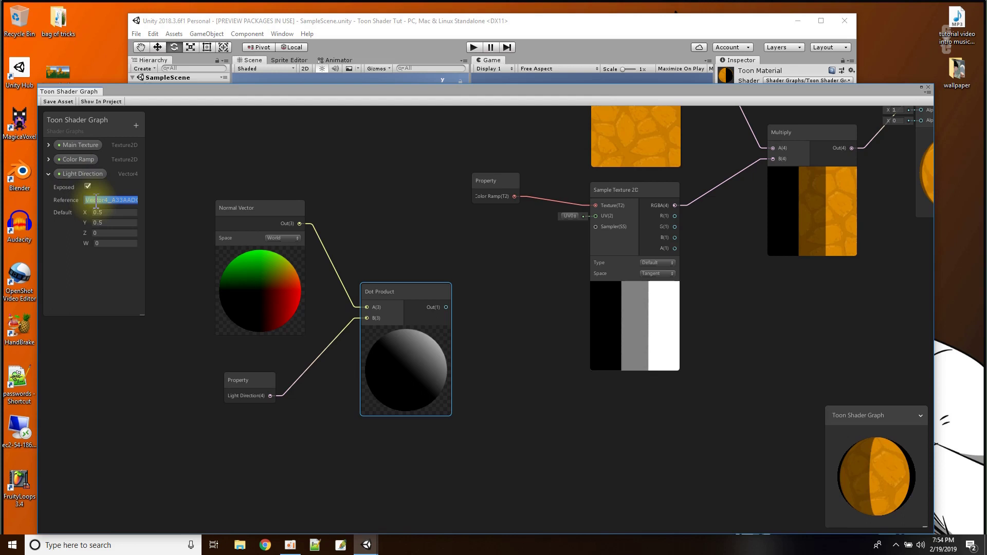
key("BackSpace")
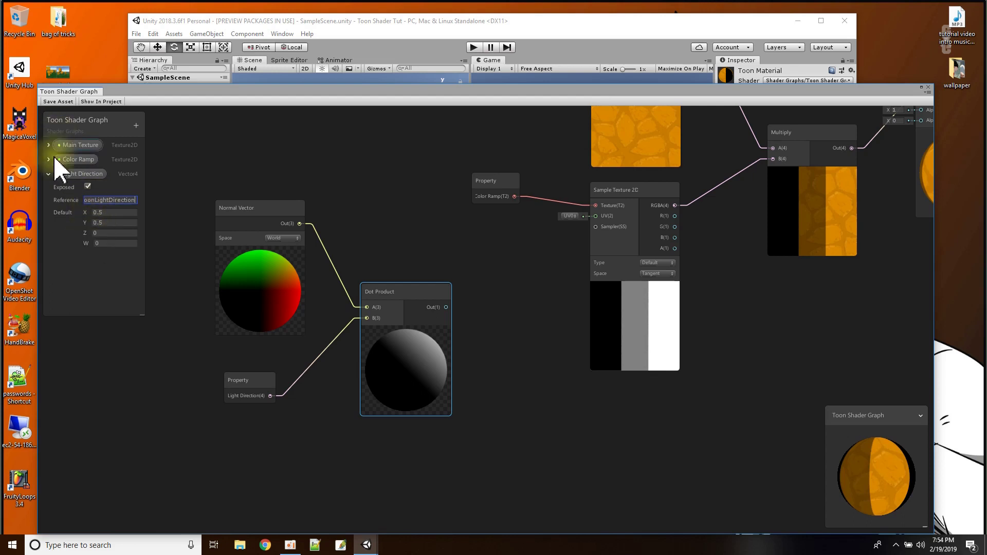
left_click(171, 151)
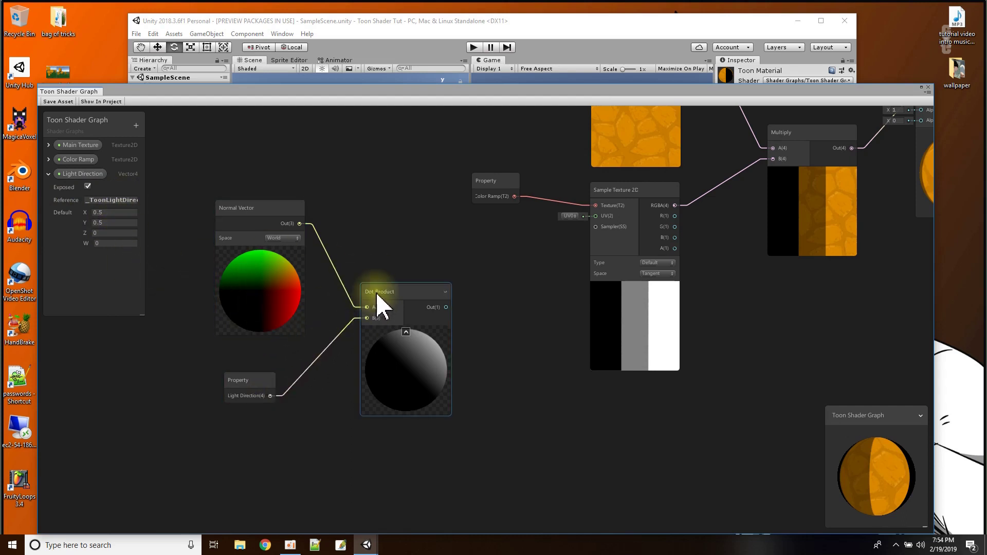
- Rearrange the Dot Product, Normal Vector and Light Direction nodes to free space before the color ramp's Sample Texture 2D node
left_click_drag(377, 294, 361, 288)
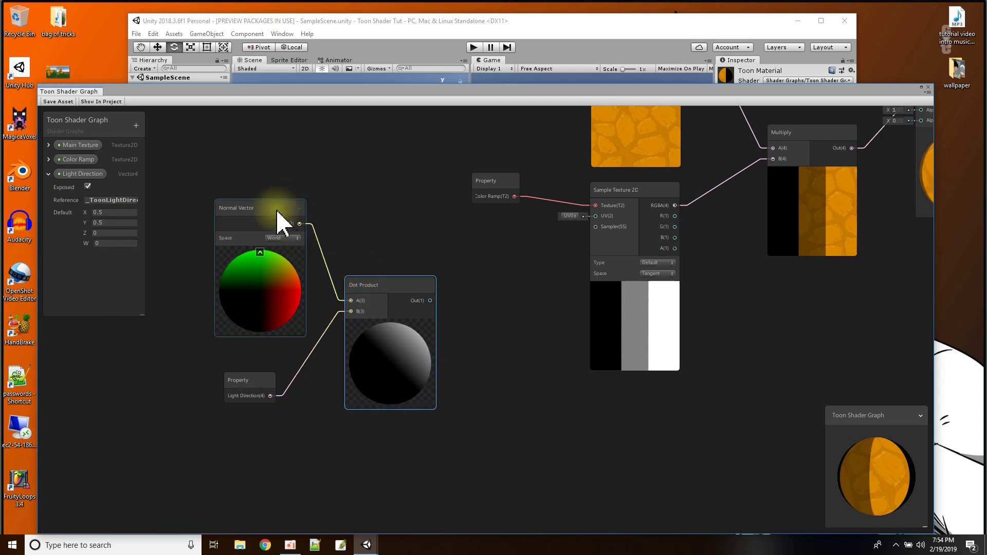
left_click_drag(278, 222, 270, 223)
left_click_drag(247, 391, 238, 387)
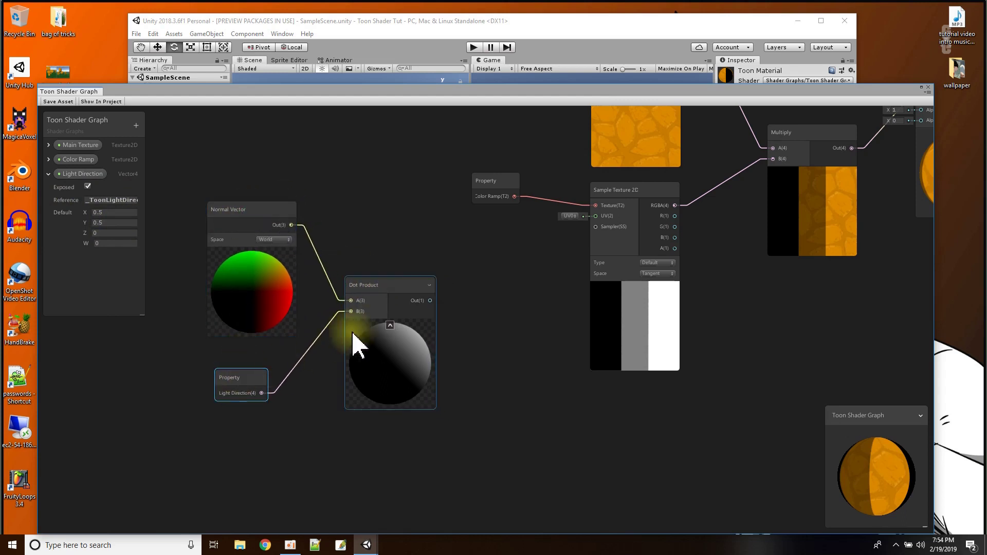
left_click_drag(399, 287, 387, 280)
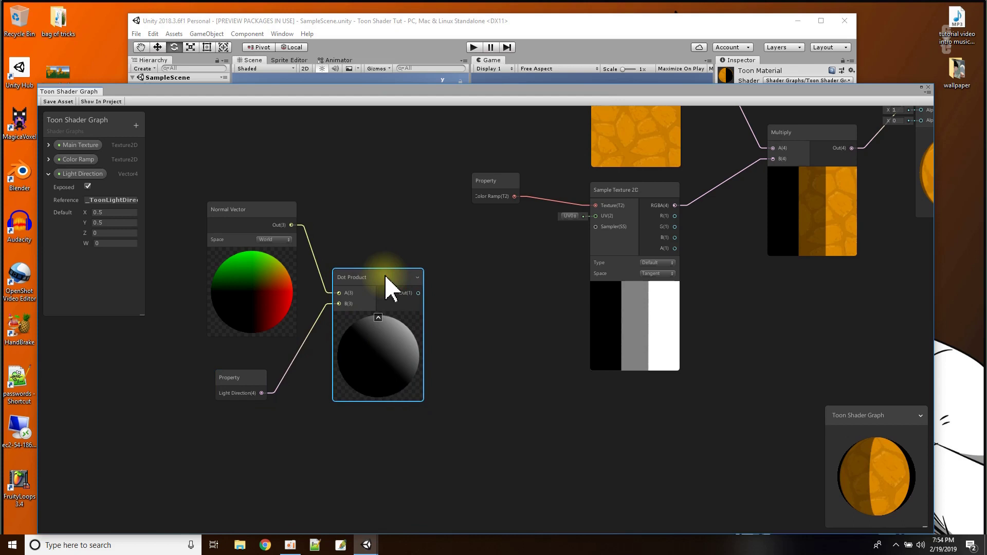
- Add a Remap node, feed the Dot Product output into its In port and connect its output to the color ramp sampler's UV
right_click(489, 286)
left_click(514, 288)
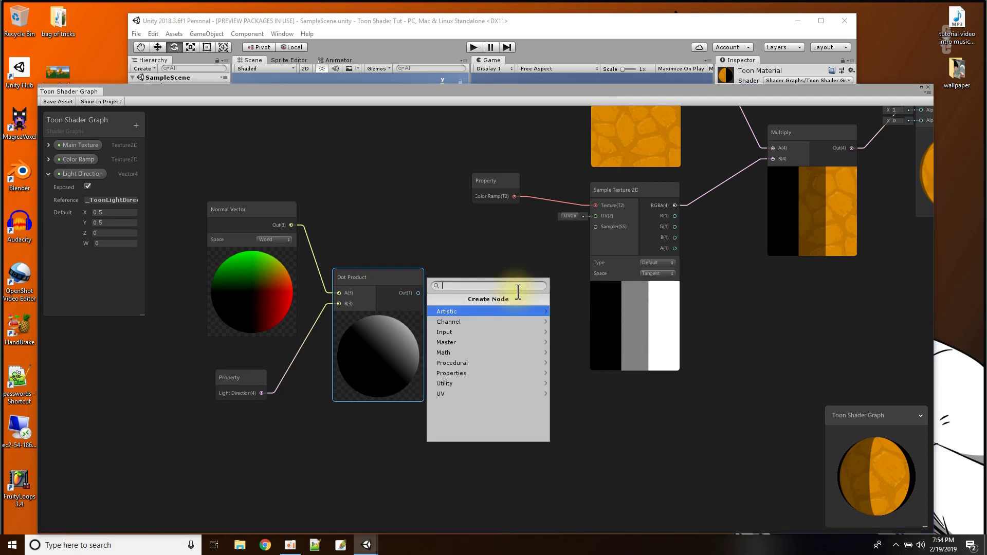
type("remap")
key("Return")
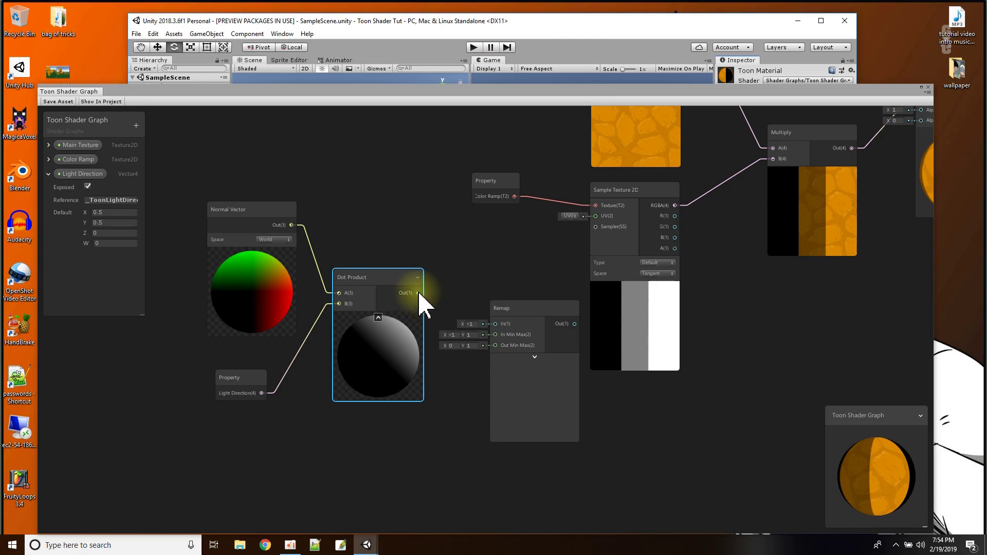
left_click_drag(419, 294, 479, 268)
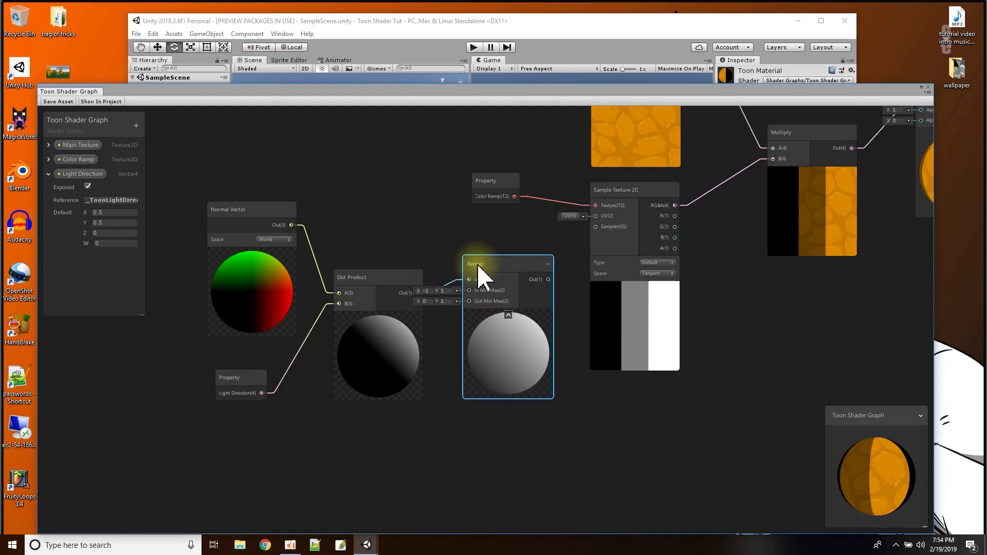
left_click_drag(549, 280, 596, 216)
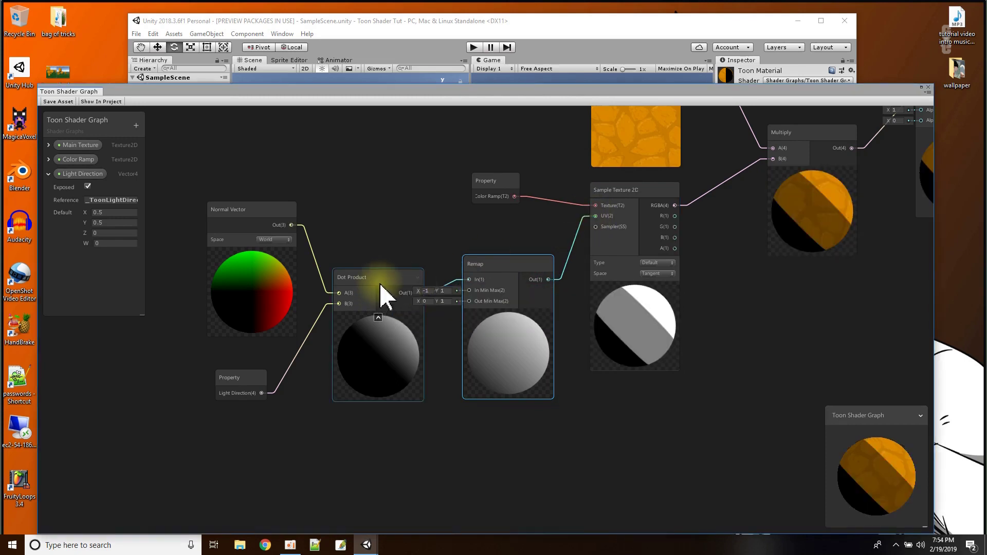
- Tidy the Dot Product, Normal Vector and Light Direction nodes with wider spacing and save the shader graph asset
left_click_drag(386, 284, 387, 281)
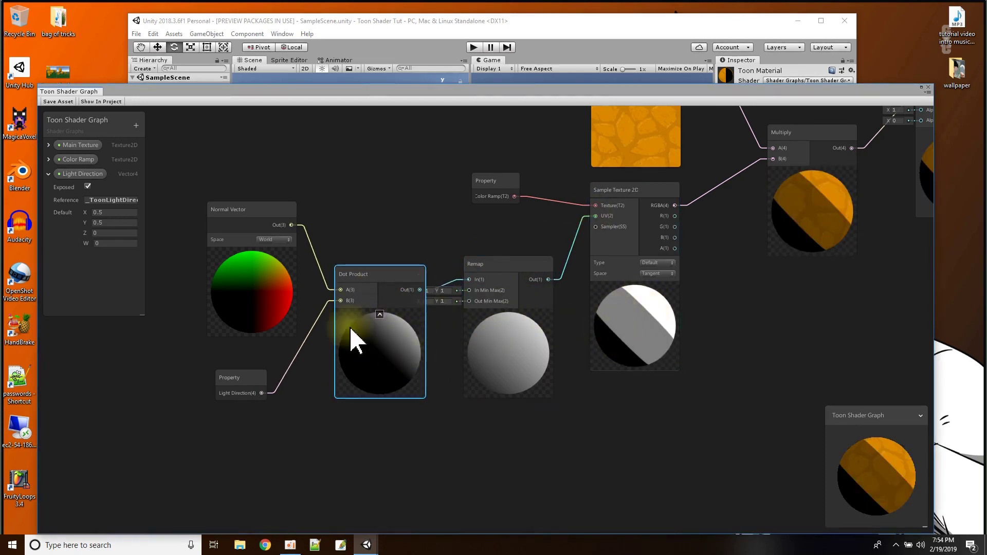
left_click(282, 276)
left_click_drag(253, 210, 236, 214)
left_click_drag(260, 394, 252, 381)
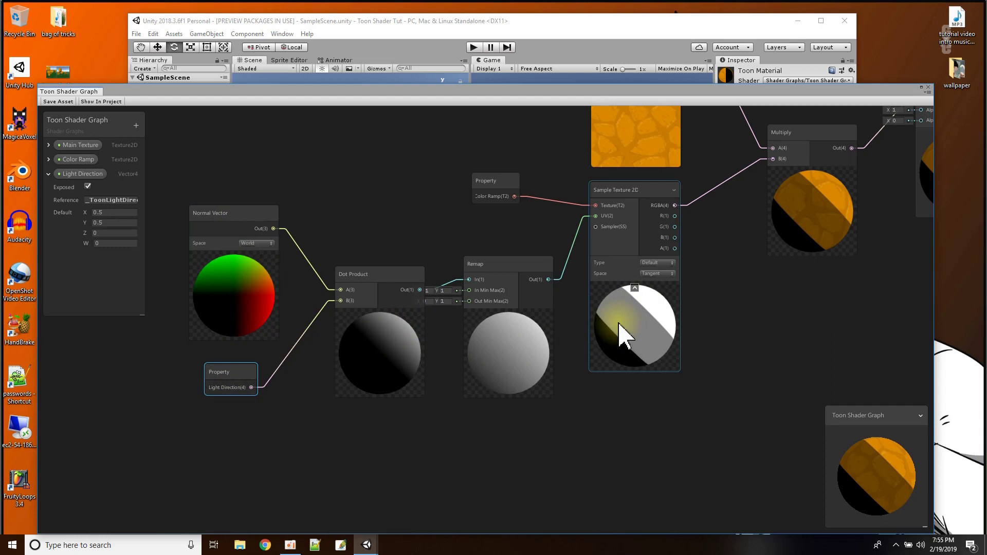
left_click(60, 101)
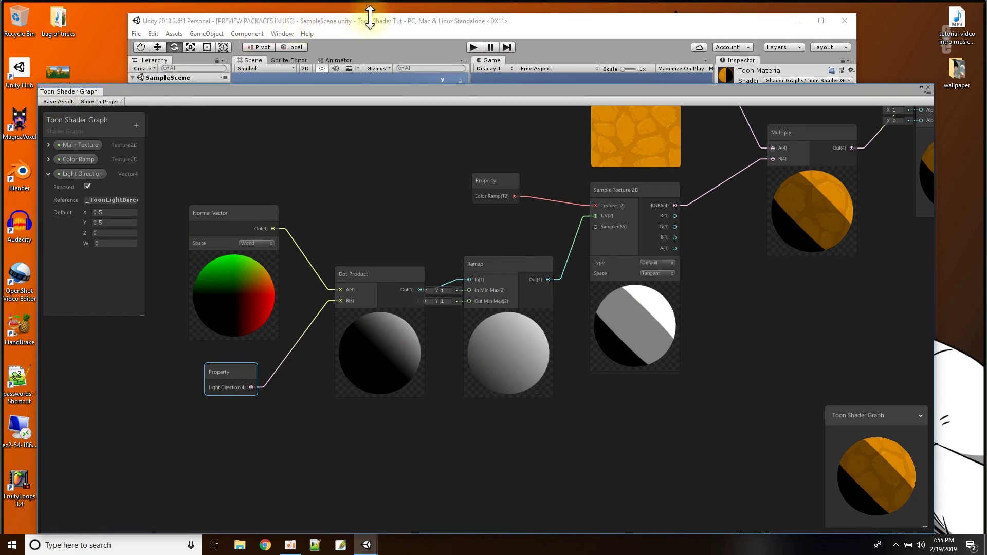
- Uncover the scene and move Mummy_Mon across the plane to about X -0.055, Z -0.078
left_click_drag(389, 103, 418, 434)
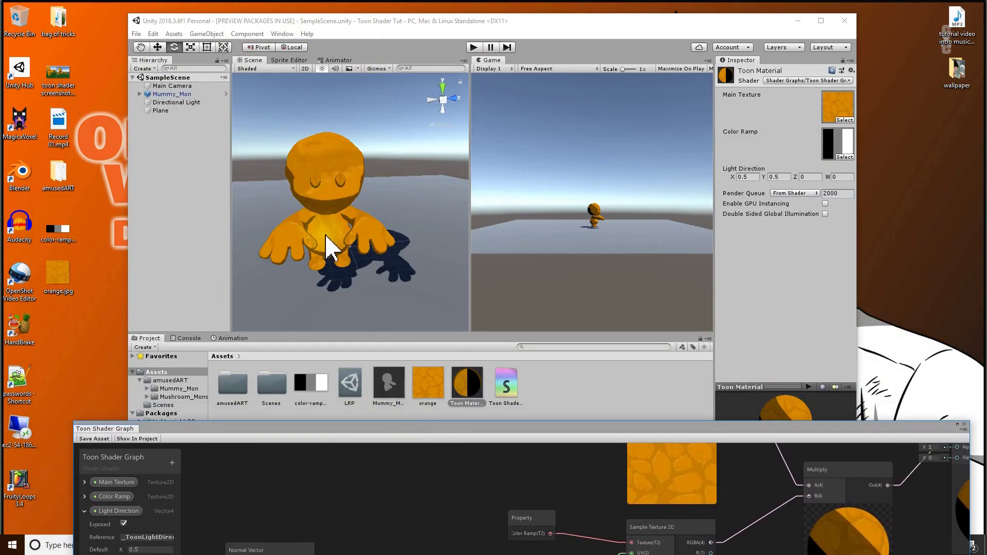
left_click(161, 94)
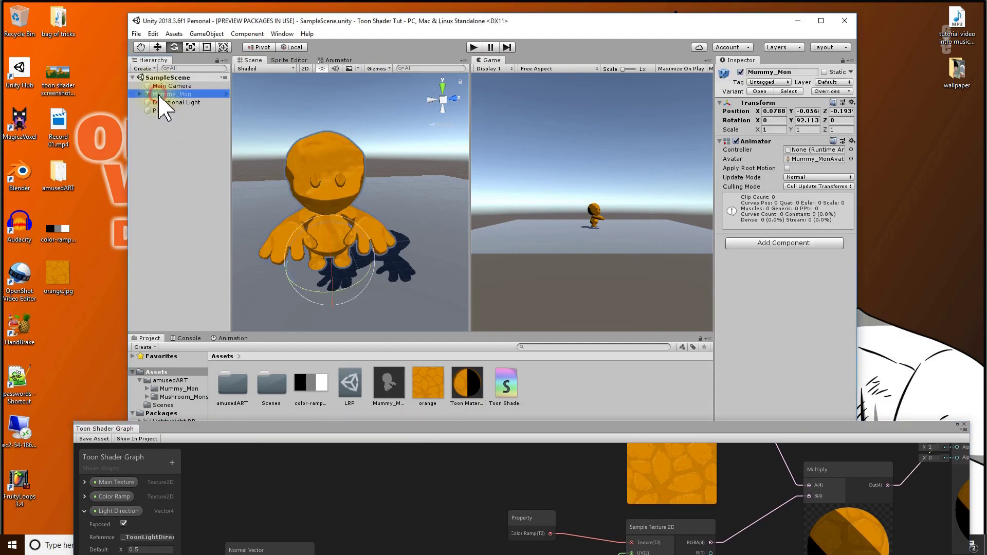
left_click(157, 47)
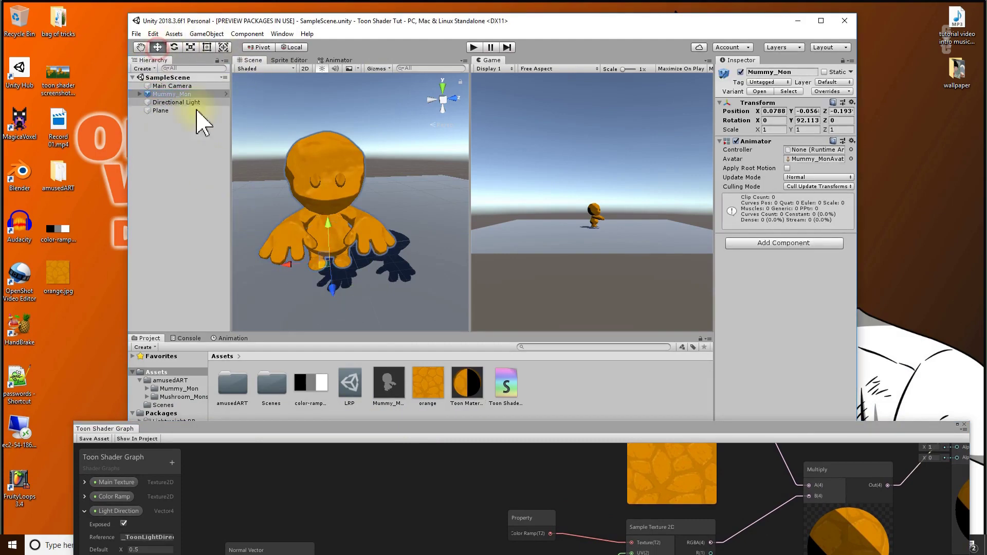
mouse_move(326, 271)
left_mouse_down()
mouse_move(344, 276)
mouse_move(404, 257)
mouse_move(357, 208)
mouse_move(291, 245)
mouse_move(325, 278)
mouse_move(360, 268)
mouse_move(335, 255)
left_mouse_up()
- Bring the Toon Shader Graph back into view, save the asset and close the graph window
left_click_drag(432, 427, 411, 300)
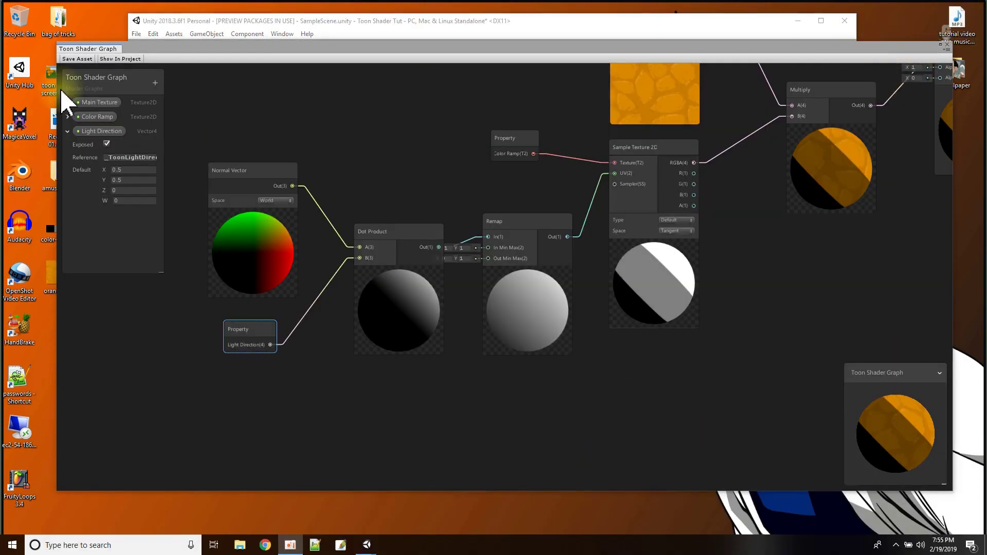
left_click(76, 58)
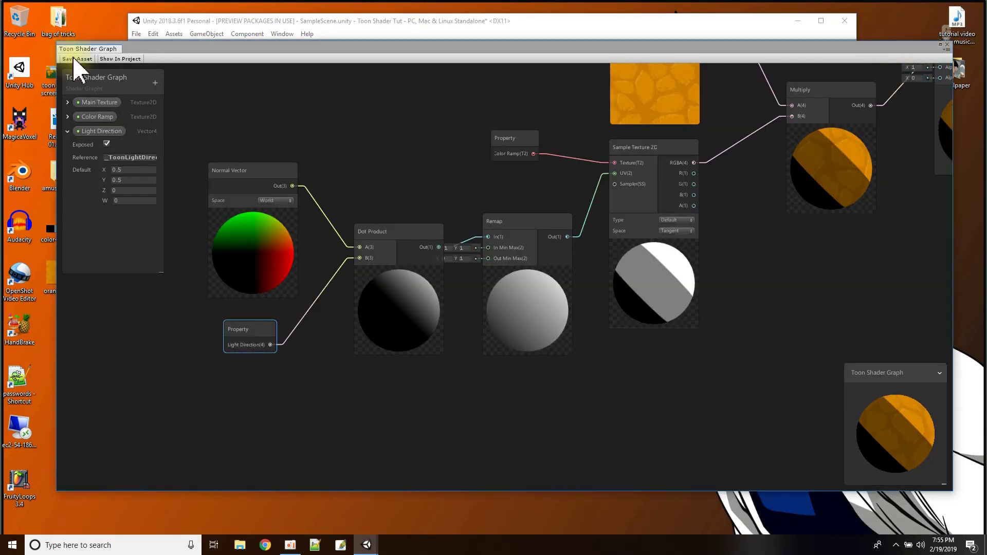
left_click(947, 45)
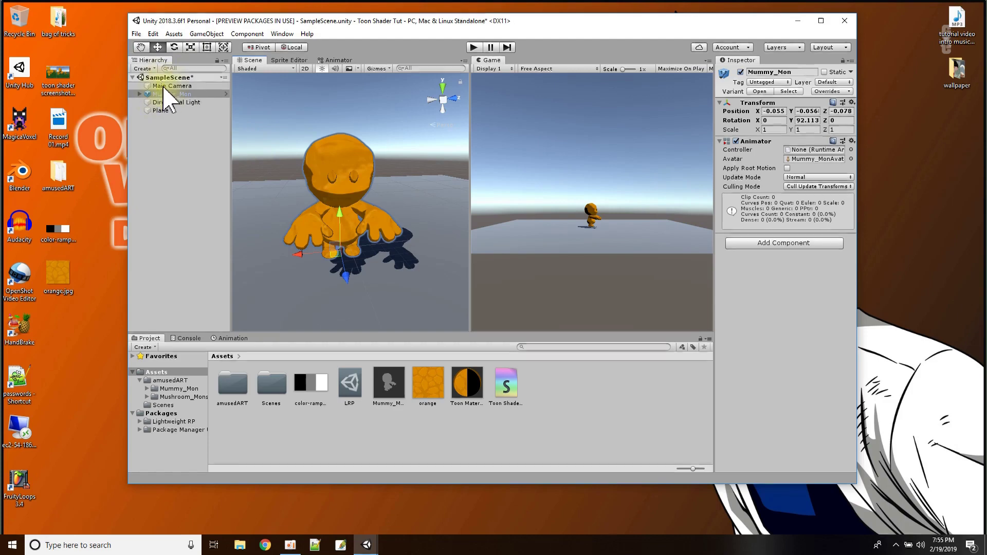
- Place Directional Light above Mummy_Mon in the hierarchy and add a new script component named ToonLight to it
mouse_move(165, 103)
left_mouse_down()
mouse_move(156, 100)
mouse_move(165, 109)
mouse_move(163, 95)
left_mouse_up()
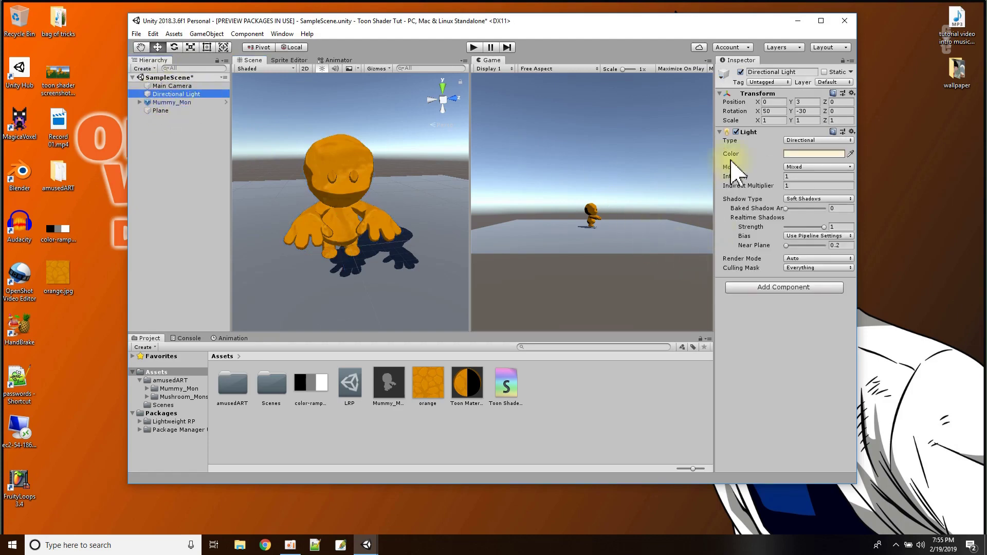
left_click(763, 292)
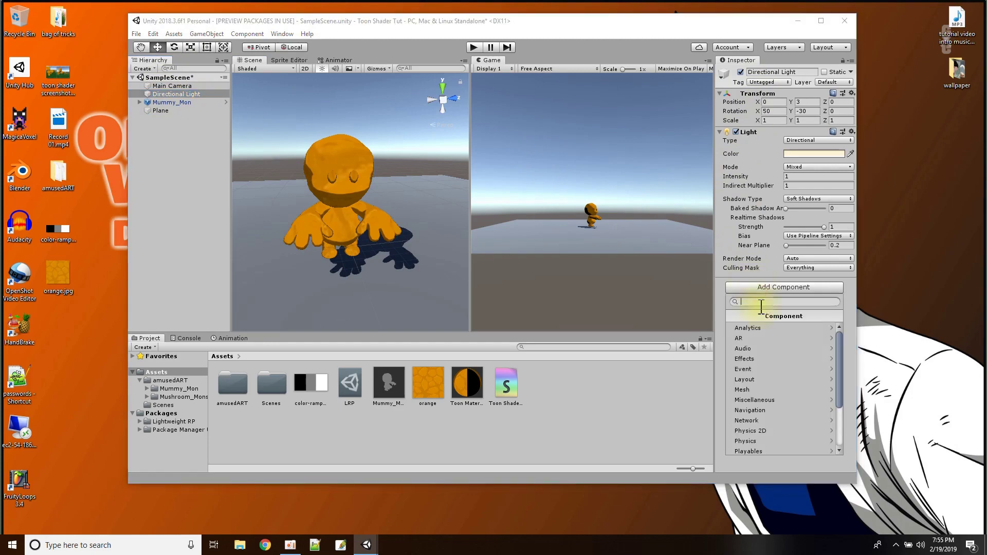
scroll(782, 448, "down", 3)
left_click(779, 447)
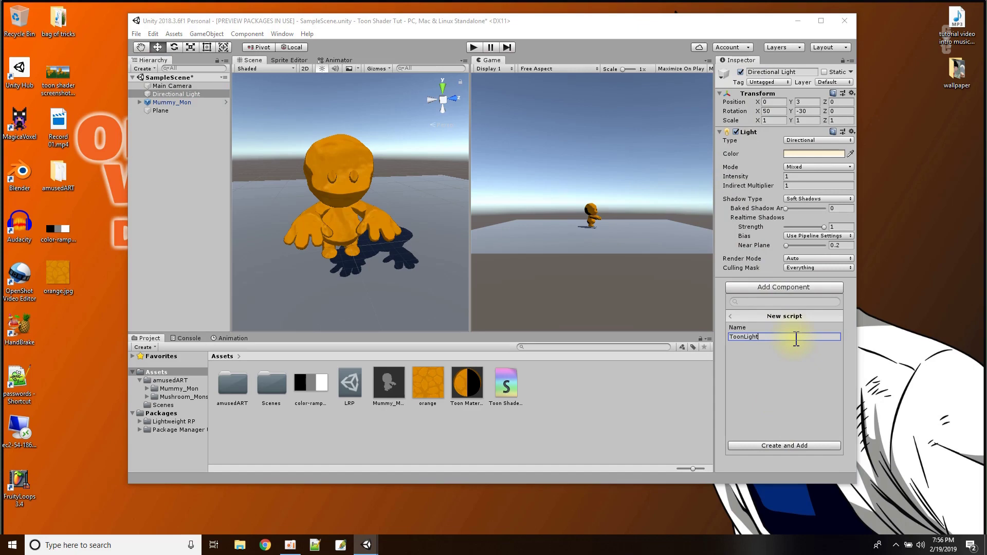
key("Return")
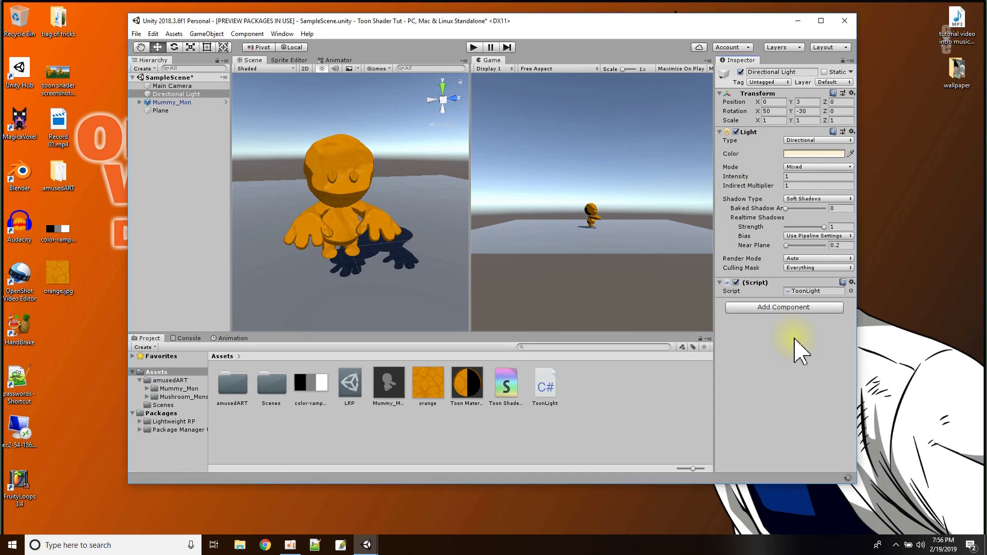
- In Visual Studio, replace ToonLight's default methods with the copied code that sets the global vector _ToonLightDirection to -this.transform.forward, and save the script
double_click(817, 291)
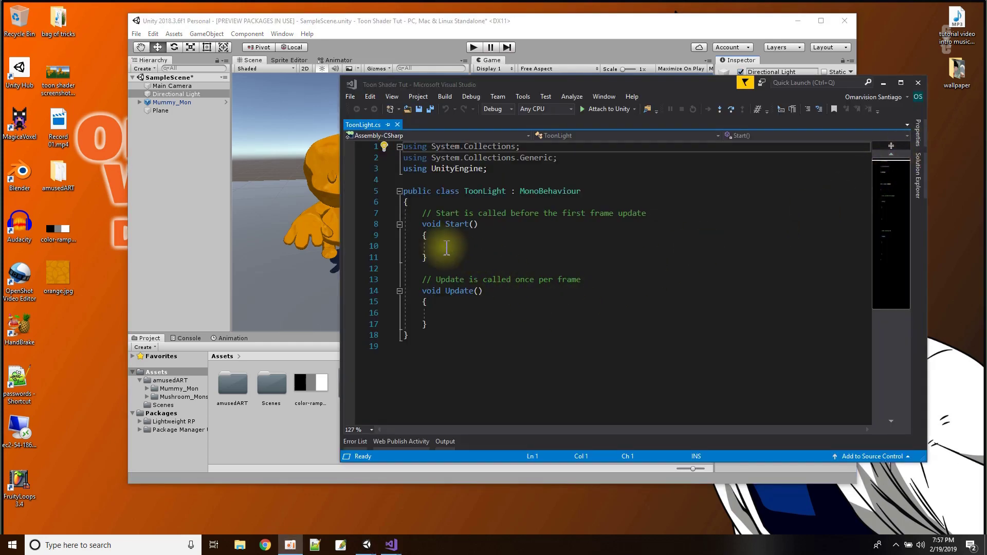
left_click_drag(422, 213, 441, 323)
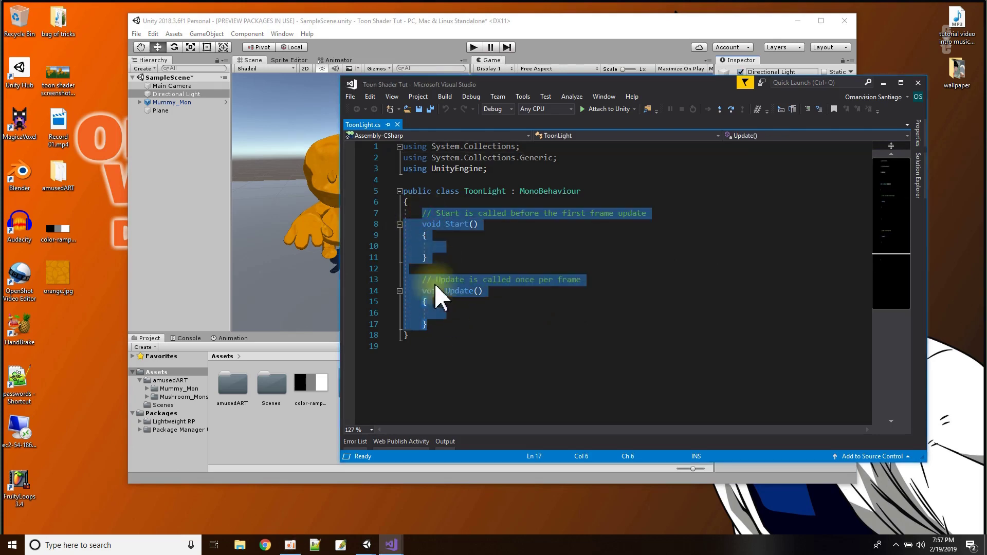
right_click(416, 236)
left_click(444, 422)
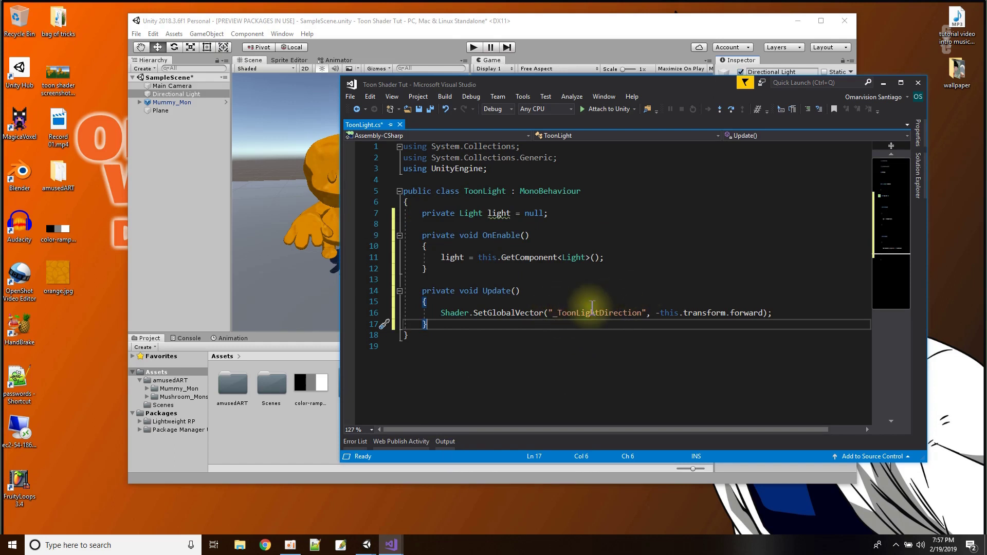
left_click(418, 109)
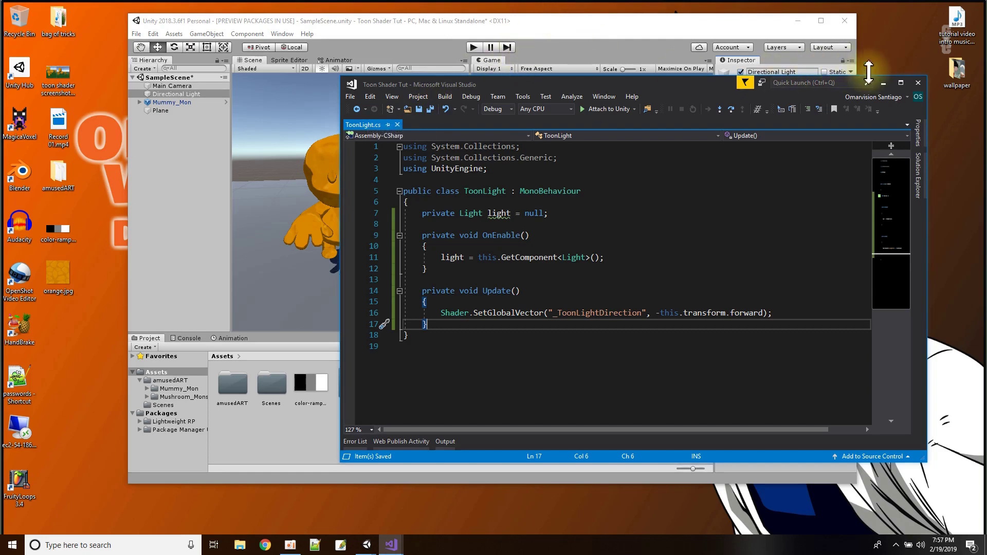
left_click(882, 83)
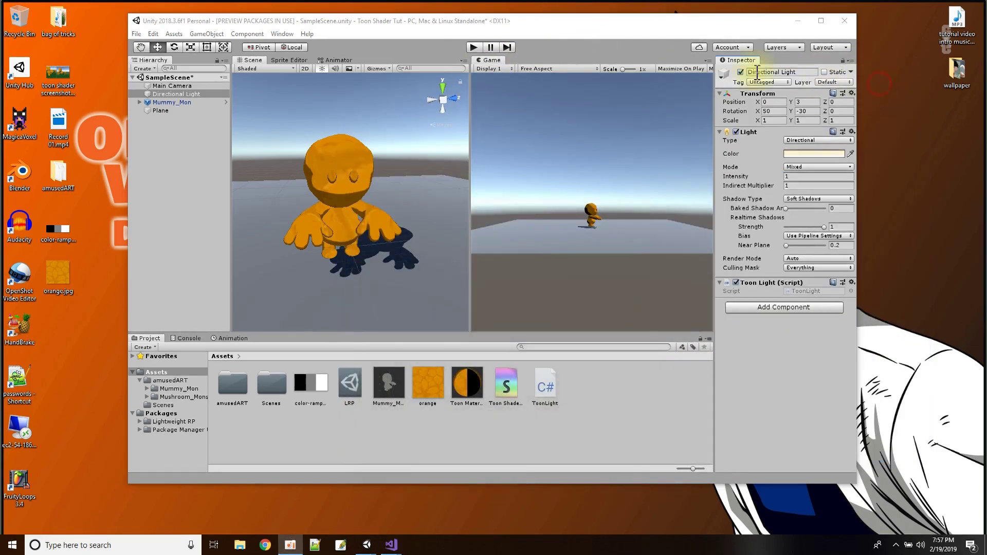
- Back in Unity, move Mummy_Mon to about X 0.031, Z 0.091 and tilt it to rotation X -9.25, Z 9.97
left_click(507, 31)
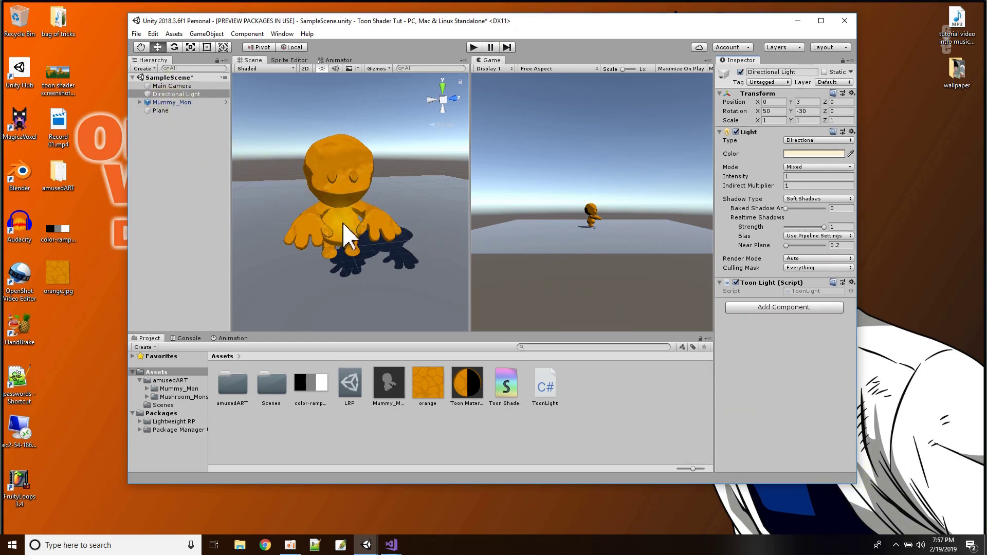
left_click(166, 102)
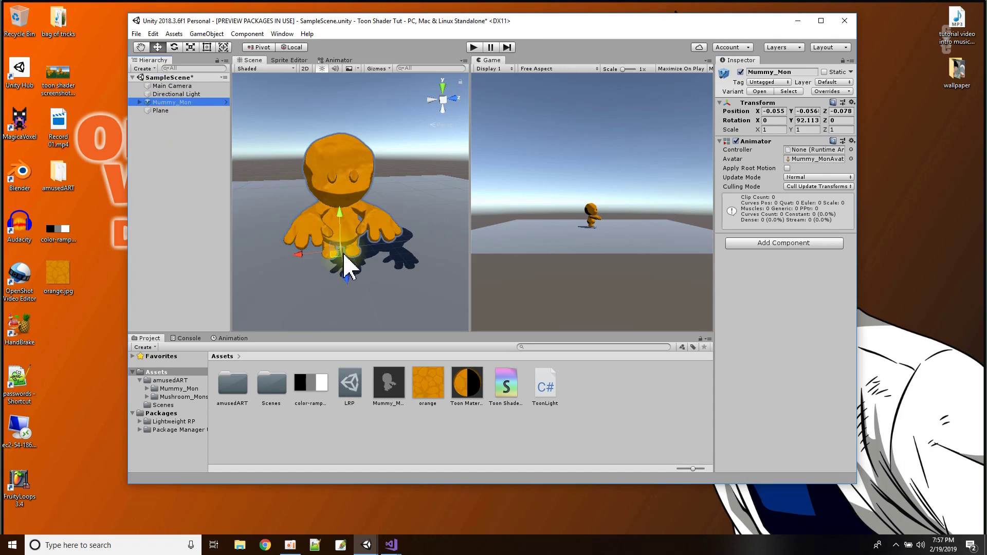
left_click_drag(340, 257, 362, 246)
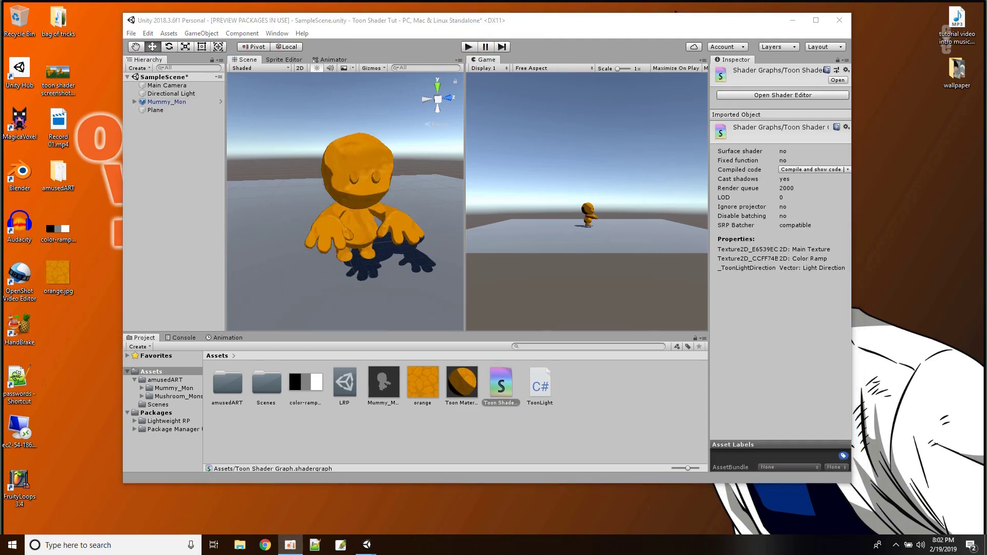
left_click(170, 102)
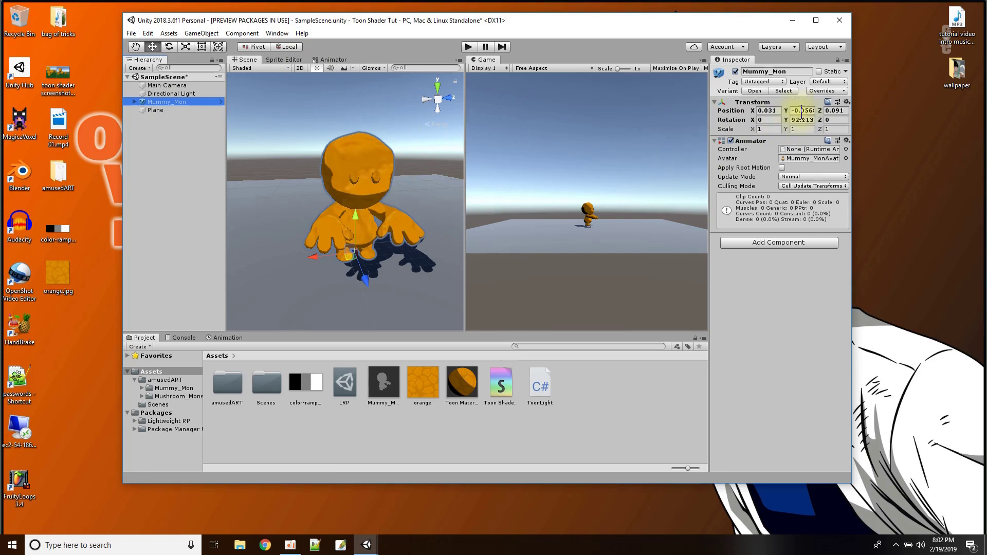
left_click_drag(820, 120, 611, 260)
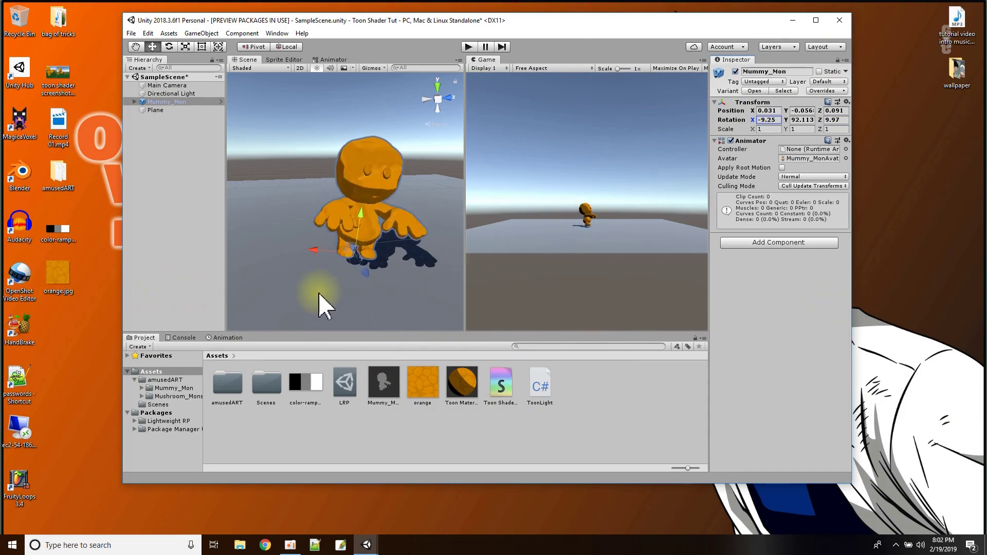
- Add a 3D sphere object to SampleScene
right_click(168, 78)
mouse_move(201, 202)
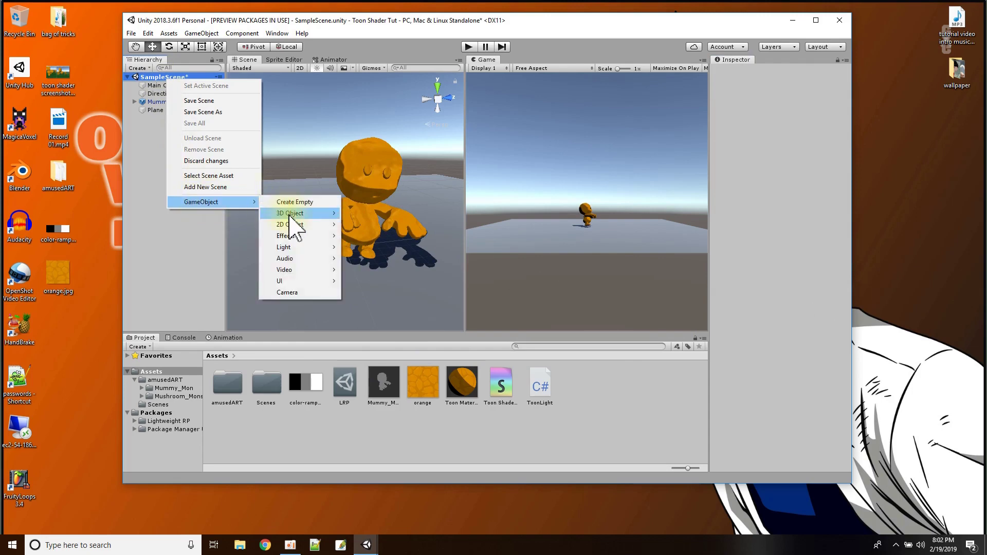
mouse_move(315, 215)
left_click(367, 224)
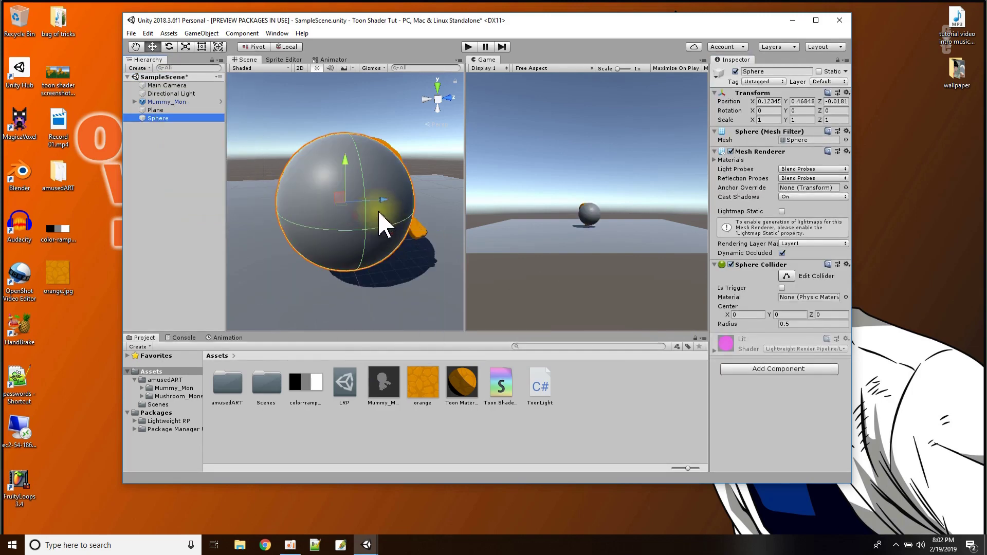
- Move the sphere beside Mummy_Mon to about X -0.491, Z -0.802 and apply the Toon Material to it
left_click_drag(340, 208, 257, 205)
left_click_drag(462, 391, 258, 235)
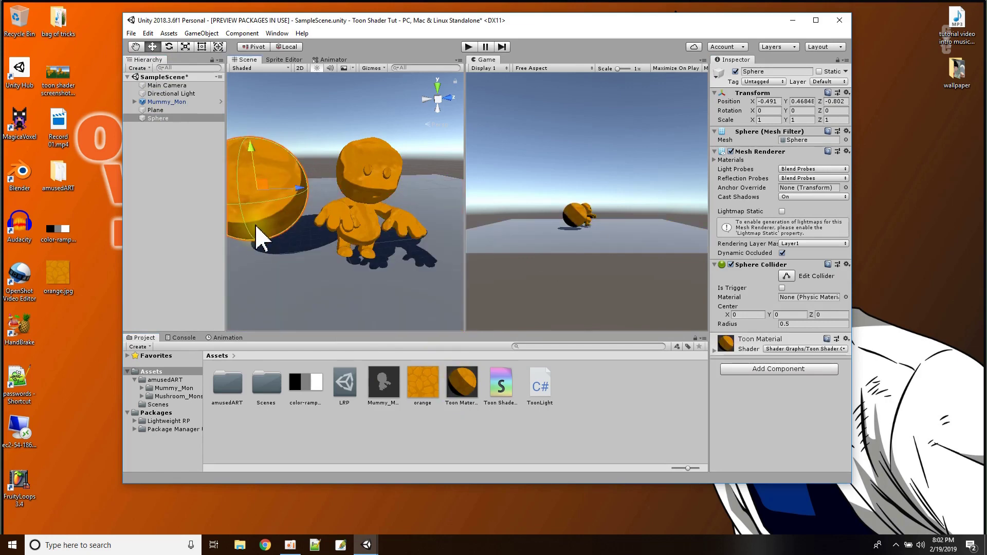
scroll(260, 235, "down", 3)
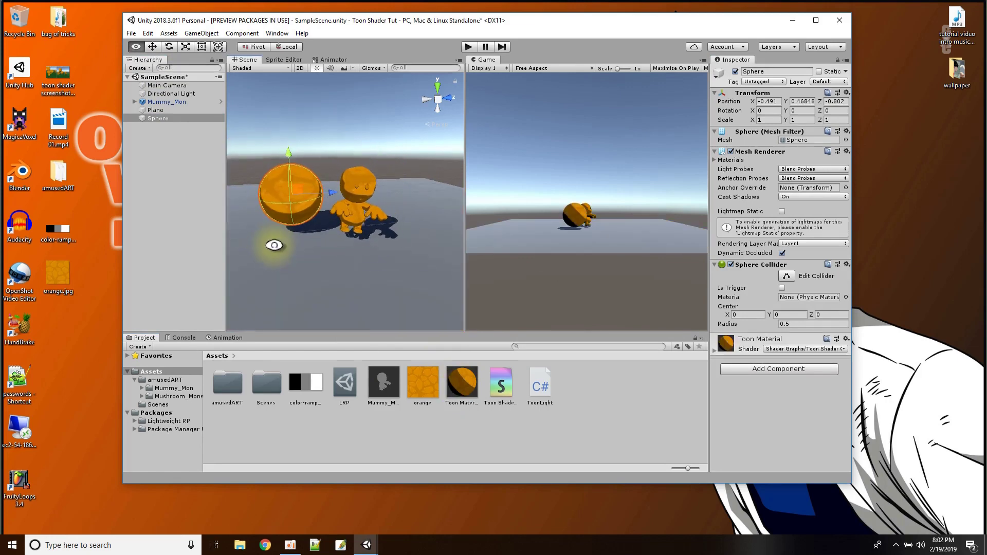
mouse_move(273, 245)
left_mouse_down("alt")
mouse_move(487, 189)
mouse_move(550, 204)
mouse_move(451, 256)
mouse_move(256, 278)
mouse_move(952, 287)
mouse_move(194, 274)
mouse_move(770, 273)
mouse_move(320, 287)
mouse_move(279, 258)
left_mouse_up("alt")
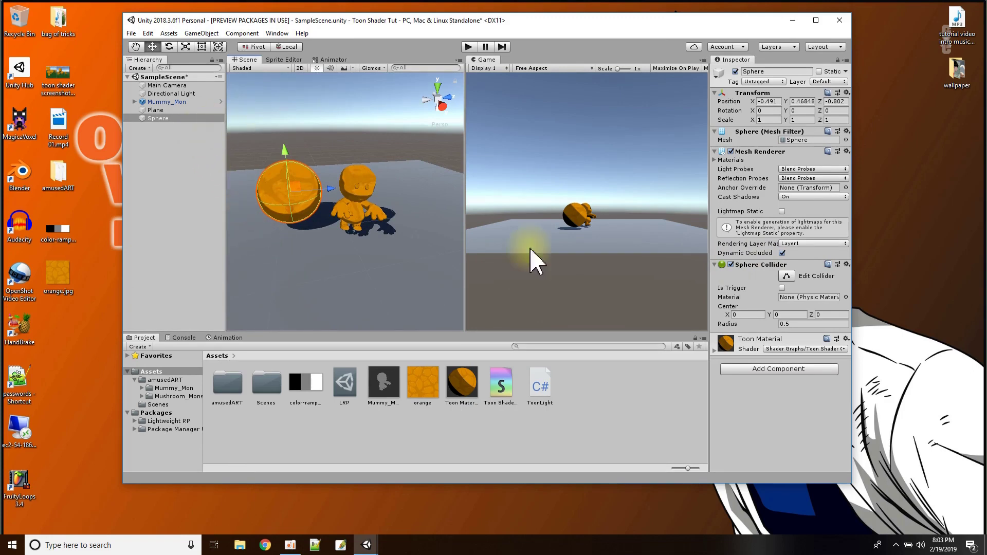
- Open Toon Shader Graph, inspect the Light Direction property's reference name and default values, and close the graph
double_click(500, 396)
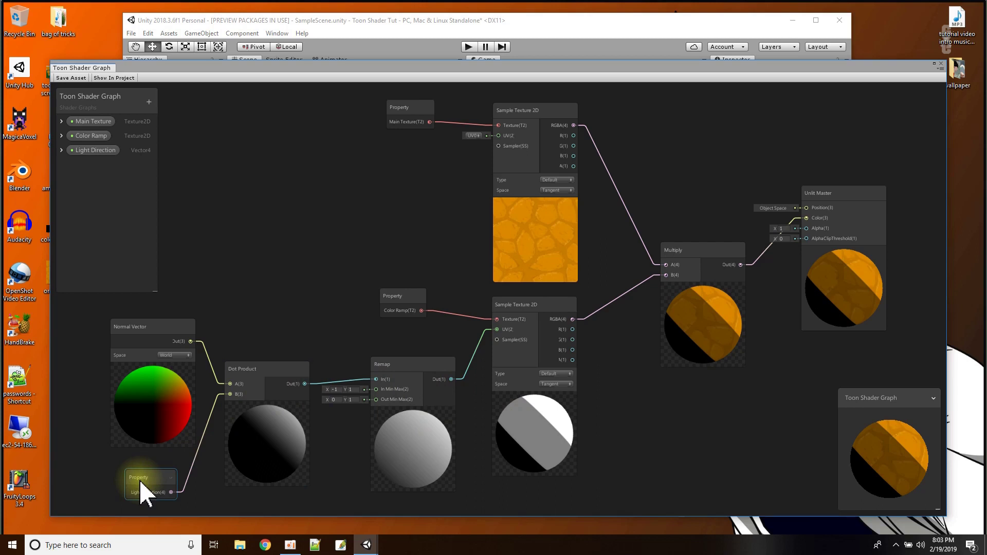
left_click(61, 150)
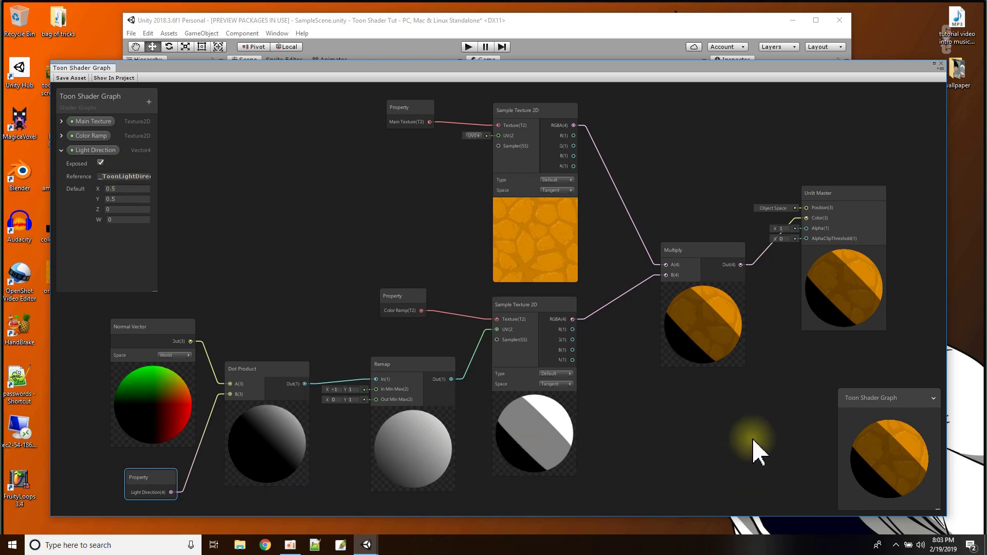
left_click(942, 64)
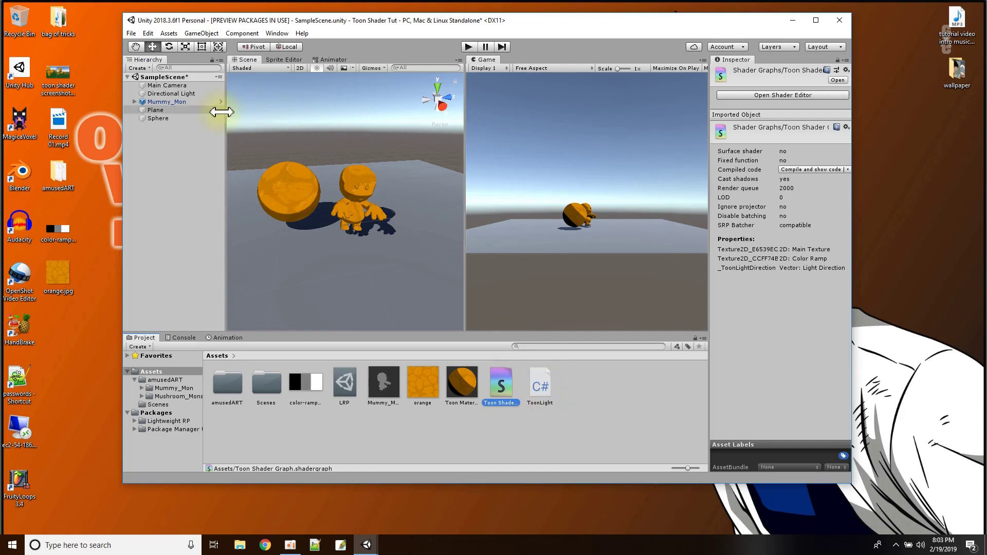
- Open the ToonLight script in Visual Studio and check the _ToonLightDirection name used in the SetGlobalVector call
double_click(551, 395)
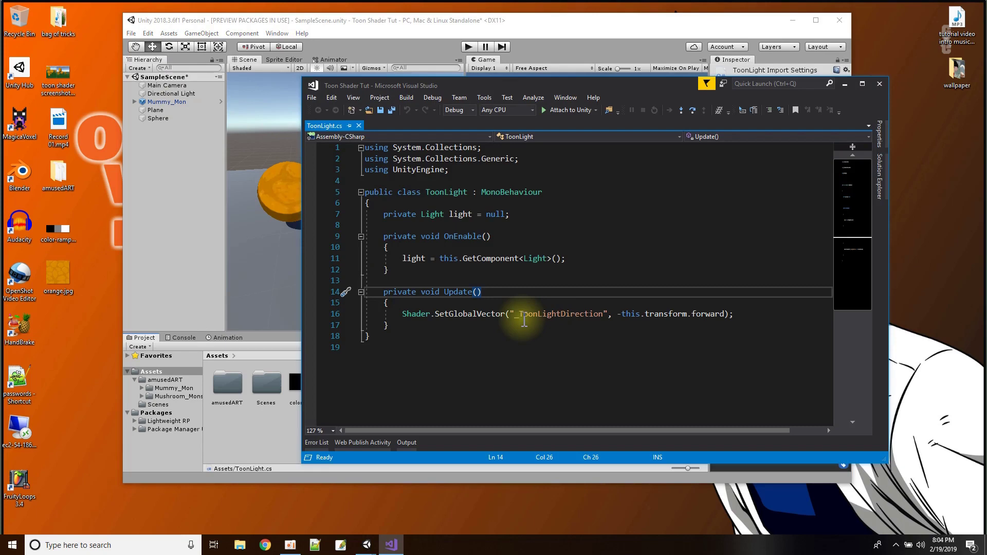
double_click(545, 314)
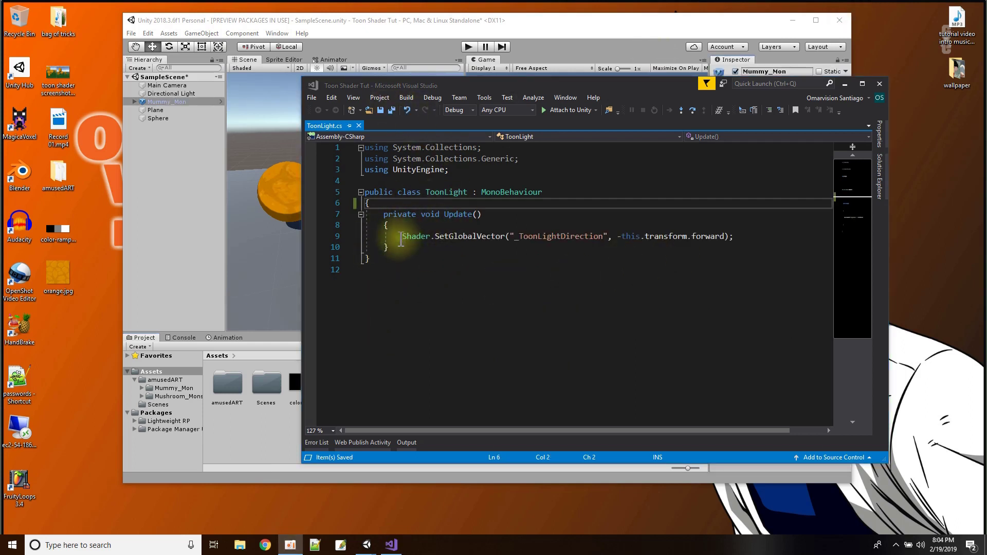
- Switch to Unity, tilt Mummy_Mon to about rotation X -12.1, and return to the ToonLight script in Visual Studio
left_click(427, 32)
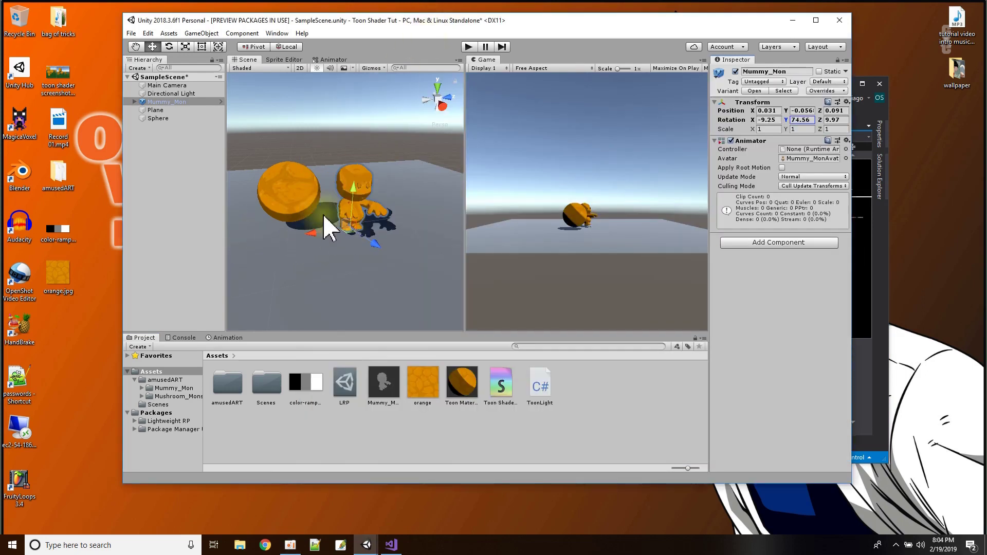
left_click_drag(752, 120, 889, 163)
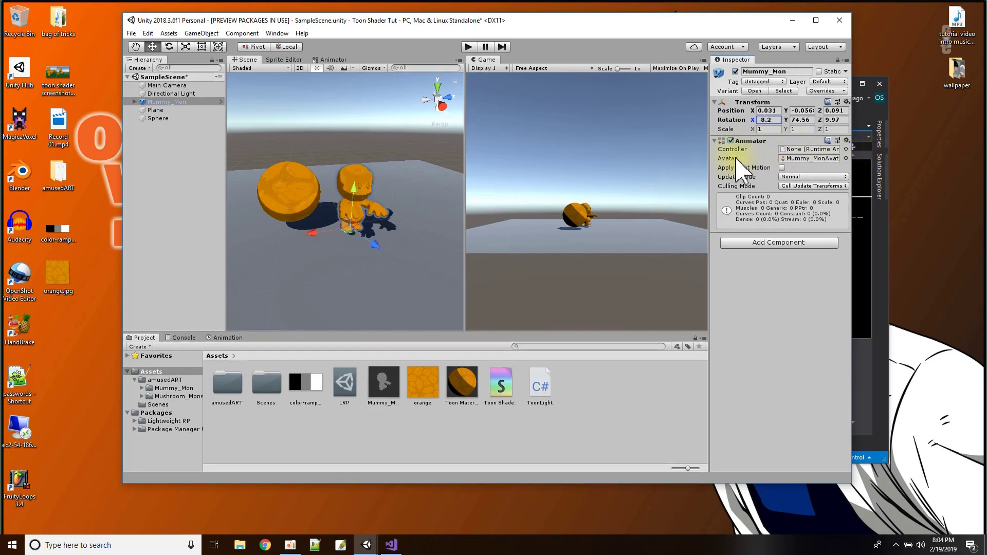
mouse_move(741, 167)
left_mouse_down()
mouse_move(712, 160)
mouse_move(743, 167)
left_mouse_up()
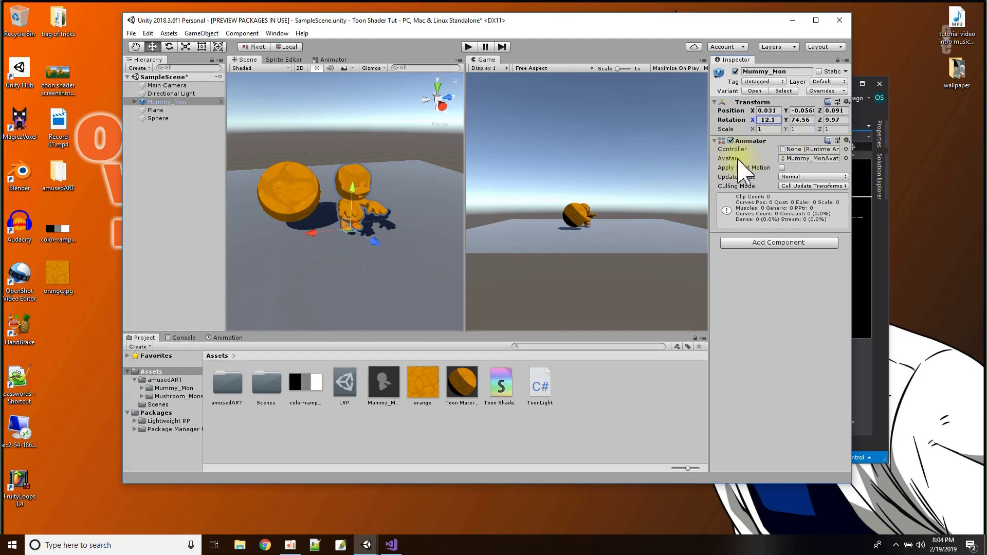
left_click(877, 332)
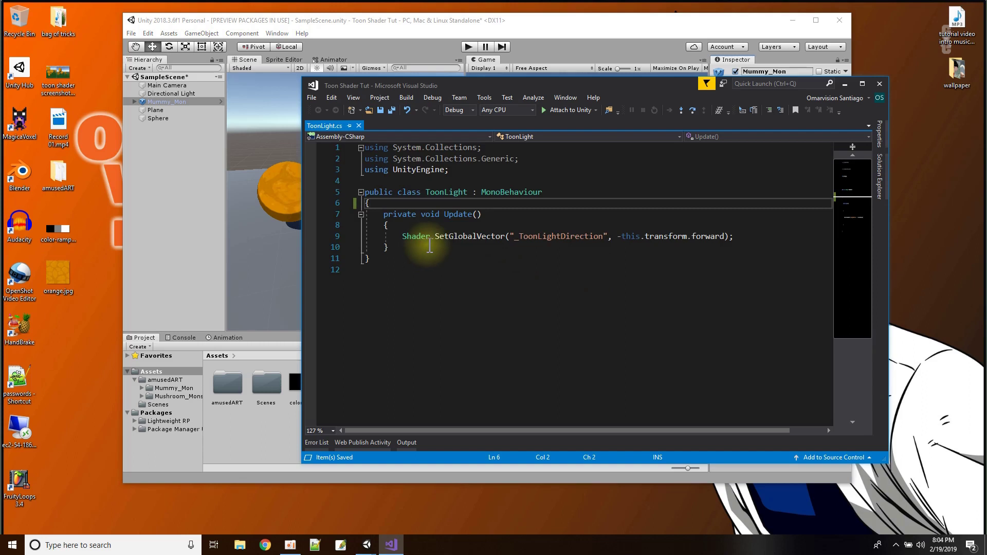